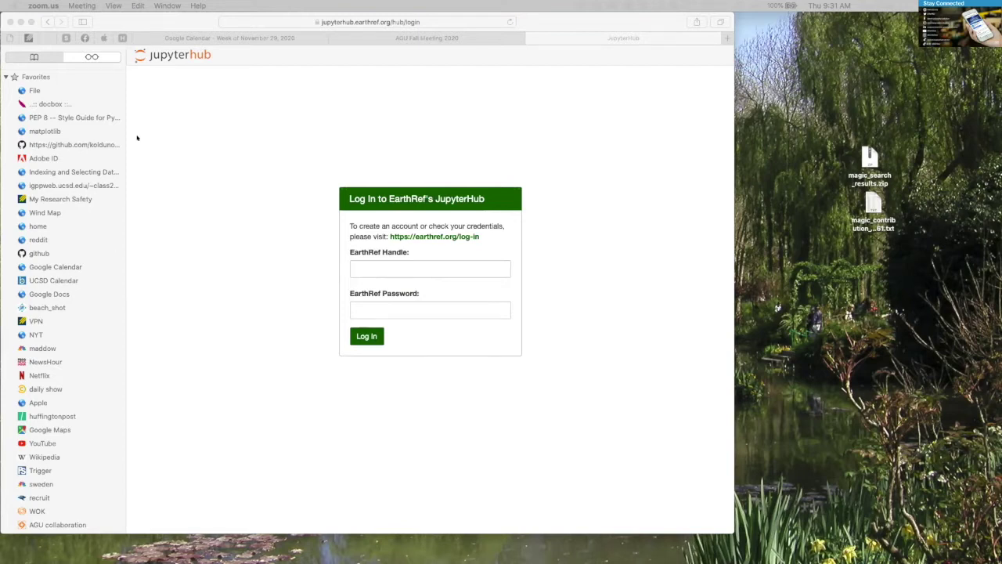
# Log in to EarthRef's JupyterHub with the saved EarthRef handle and password
pyautogui.moveTo(137, 21); pyautogui.dragTo(187, 21)
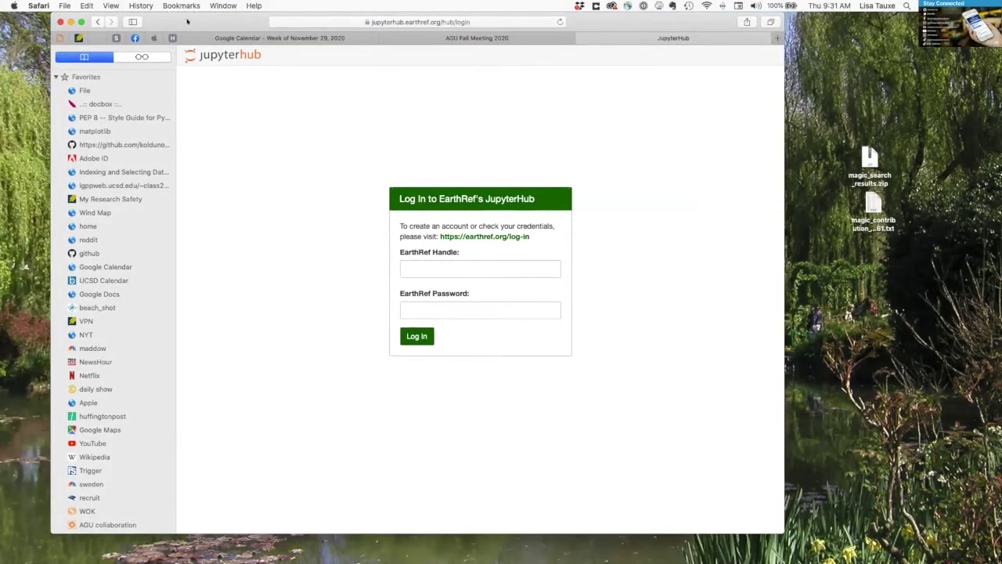
pyautogui.click(421, 266)
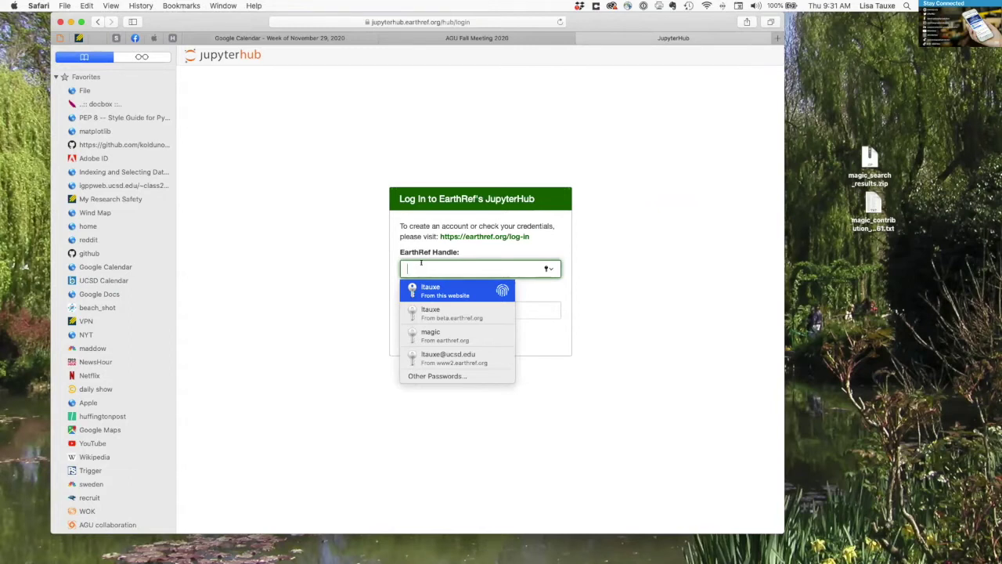
pyautogui.press('Return')
pyautogui.press('Return')
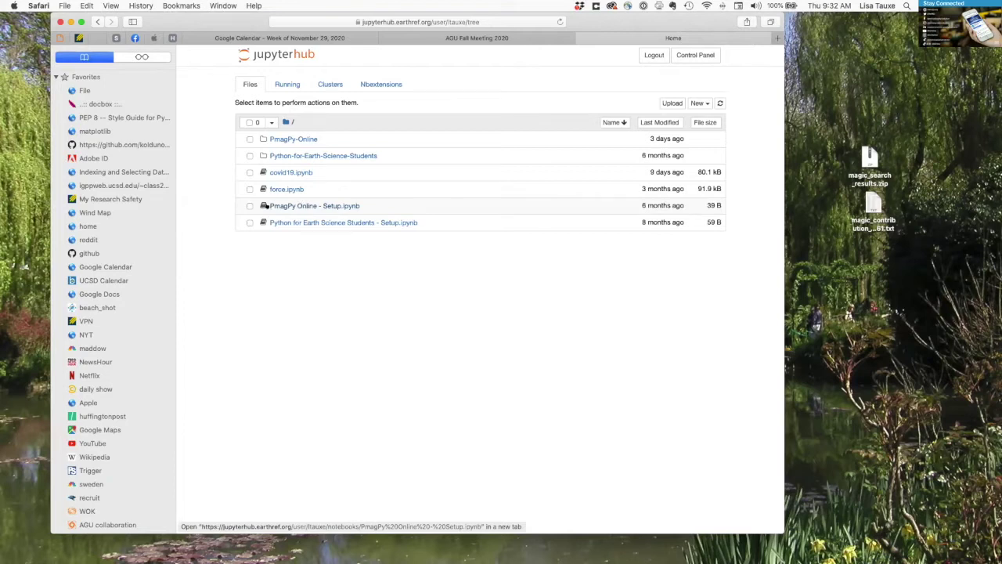
# Open the PmagPy Online - Setup notebook and run its pip install cell to install or upgrade pmagpy
pyautogui.click(308, 205)
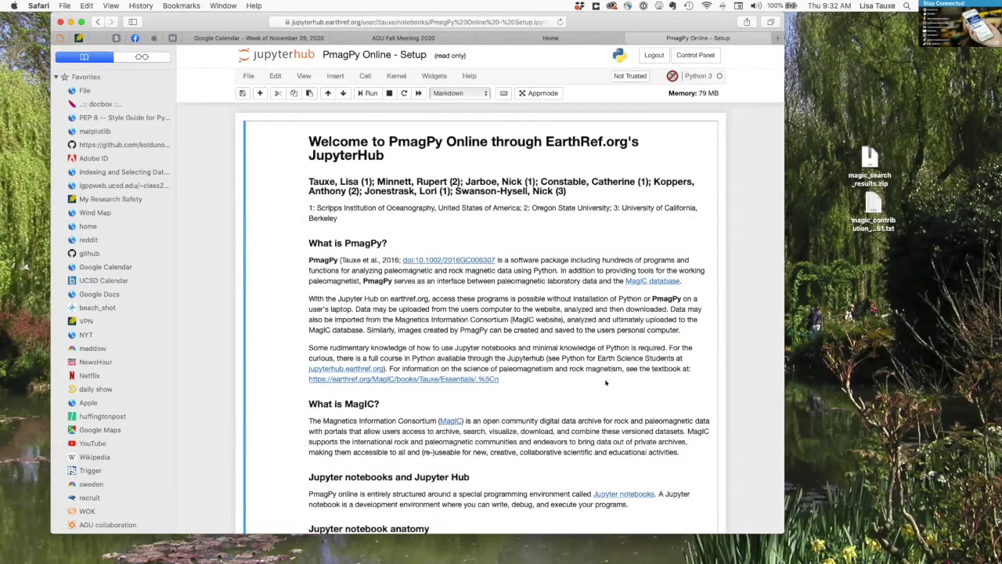
pyautogui.scroll(-8, 605, 382)
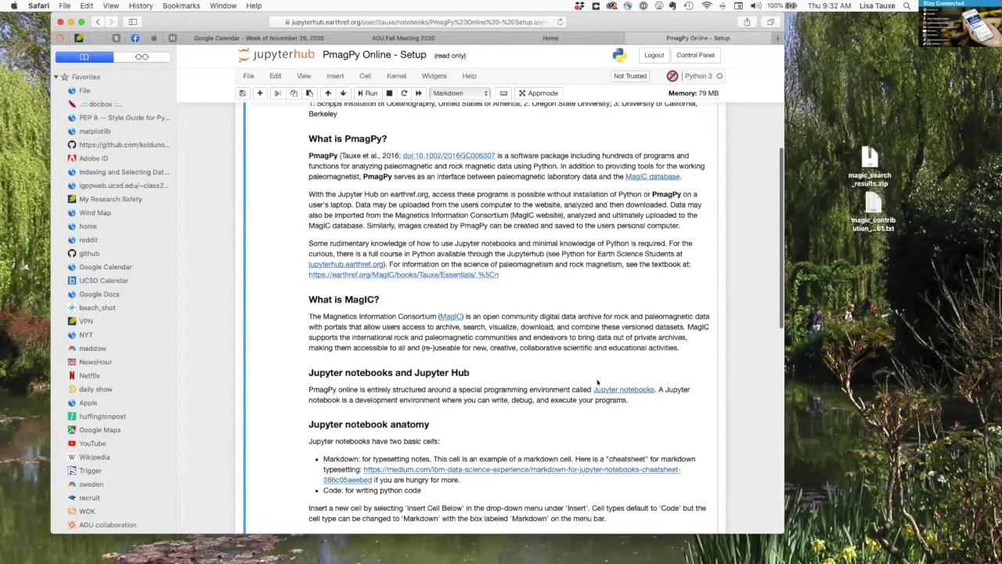
pyautogui.scroll(4, 598, 382)
pyautogui.scroll(-9, 597, 382)
pyautogui.scroll(-2, 598, 382)
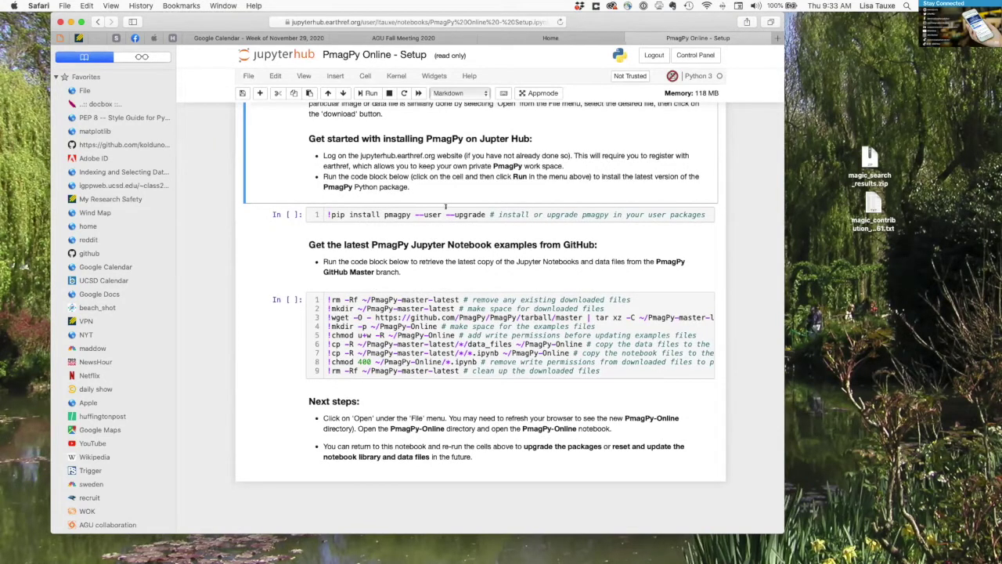
pyautogui.click(446, 212)
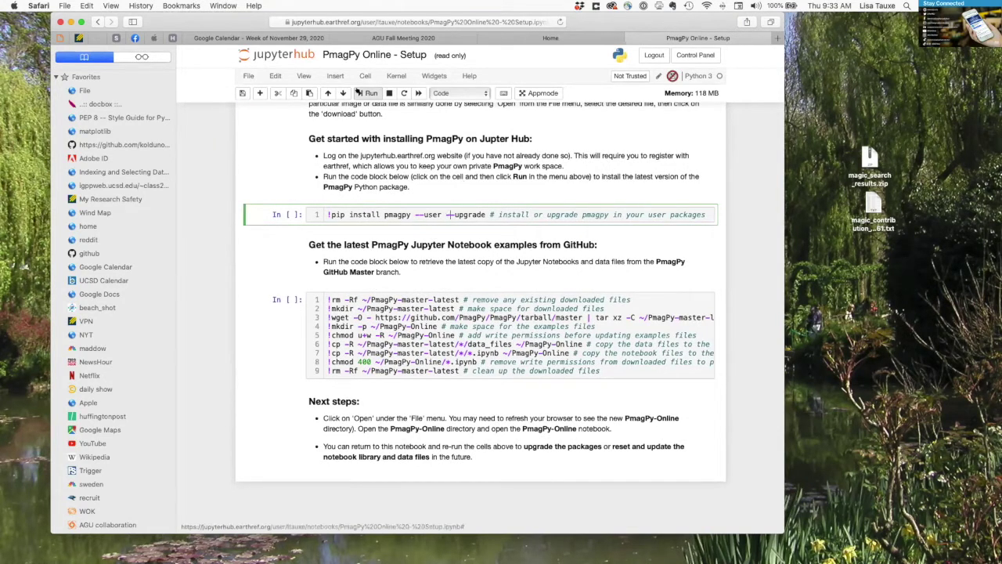
pyautogui.click(359, 92)
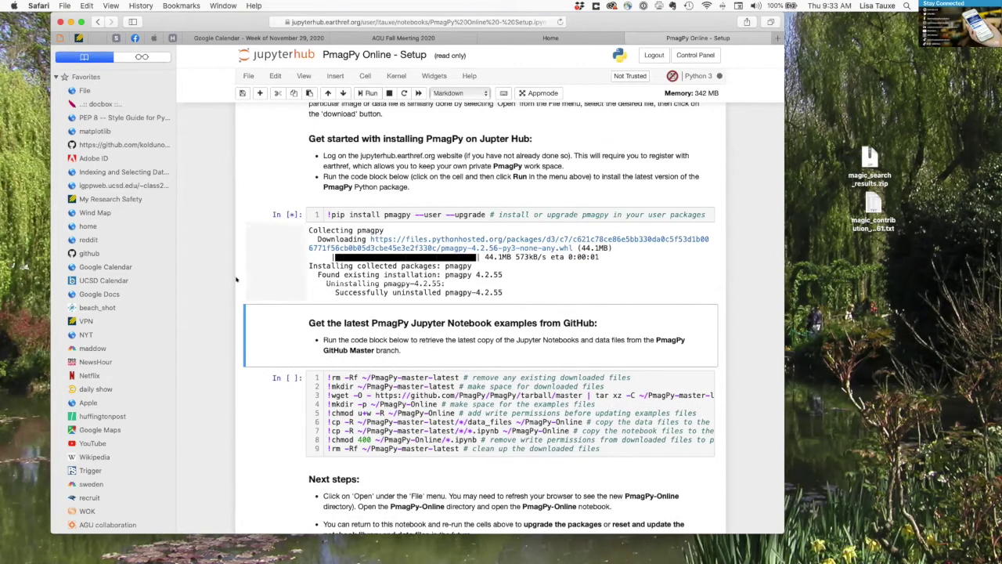
# Run the setup cell that retrieves the latest PmagPy notebooks and data files from GitHub
pyautogui.scroll(-3, 234, 279)
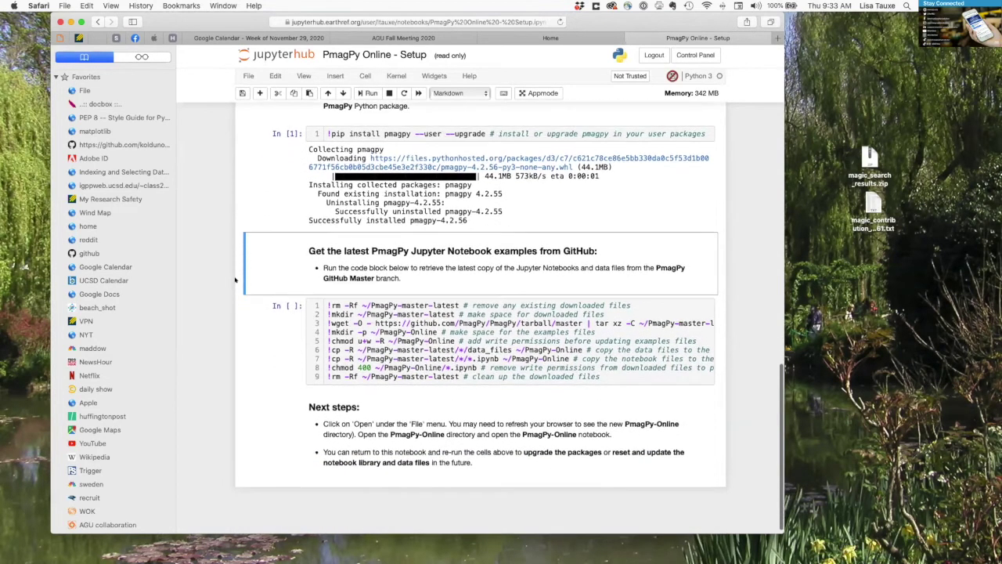
pyautogui.click(453, 332)
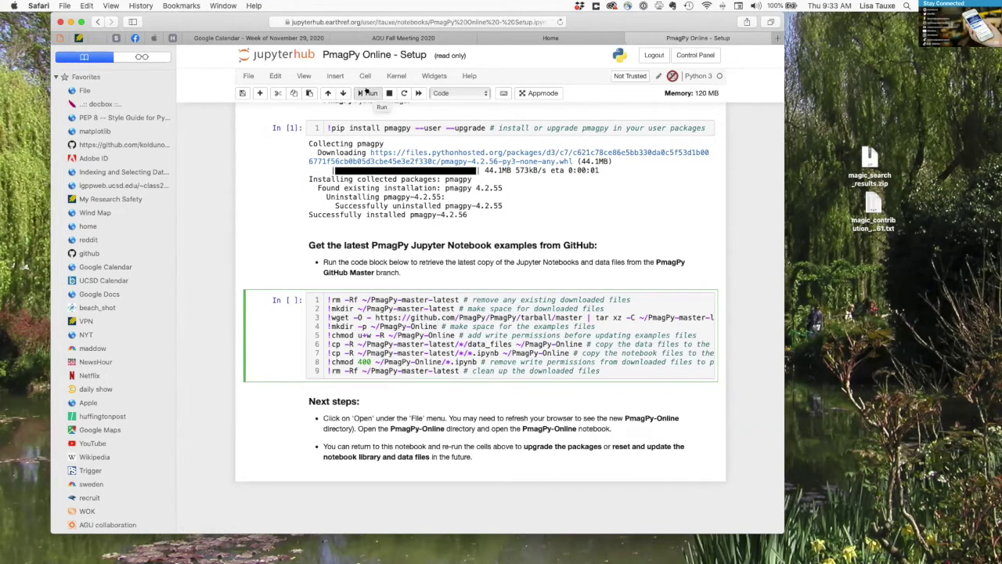
pyautogui.click(367, 92)
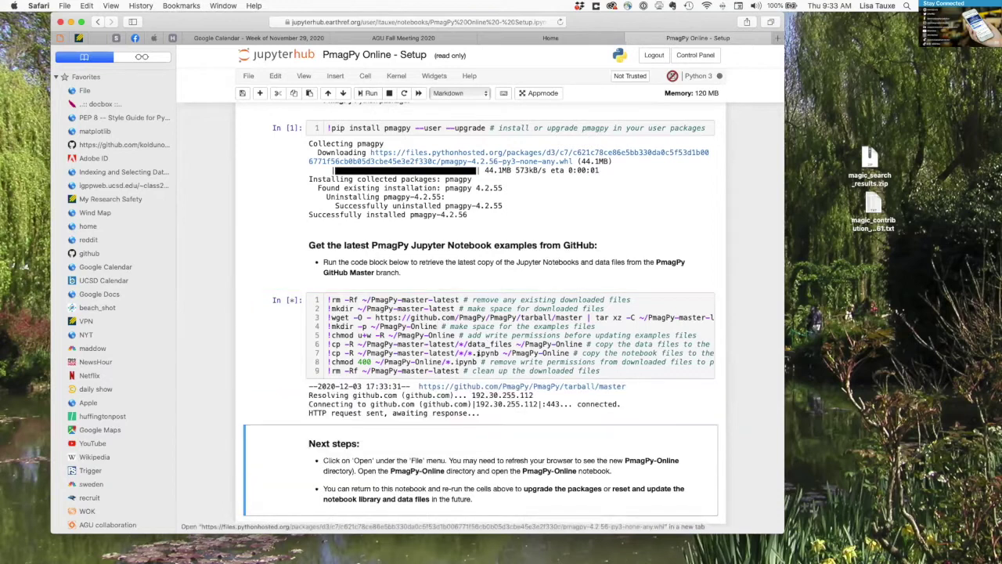
pyautogui.scroll(-3, 563, 328)
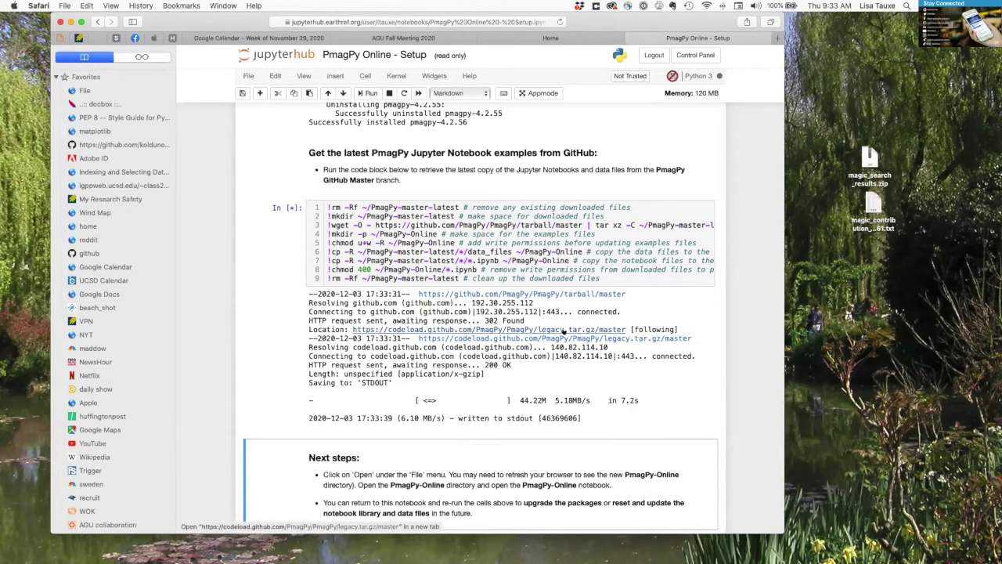
pyautogui.scroll(-2, 563, 332)
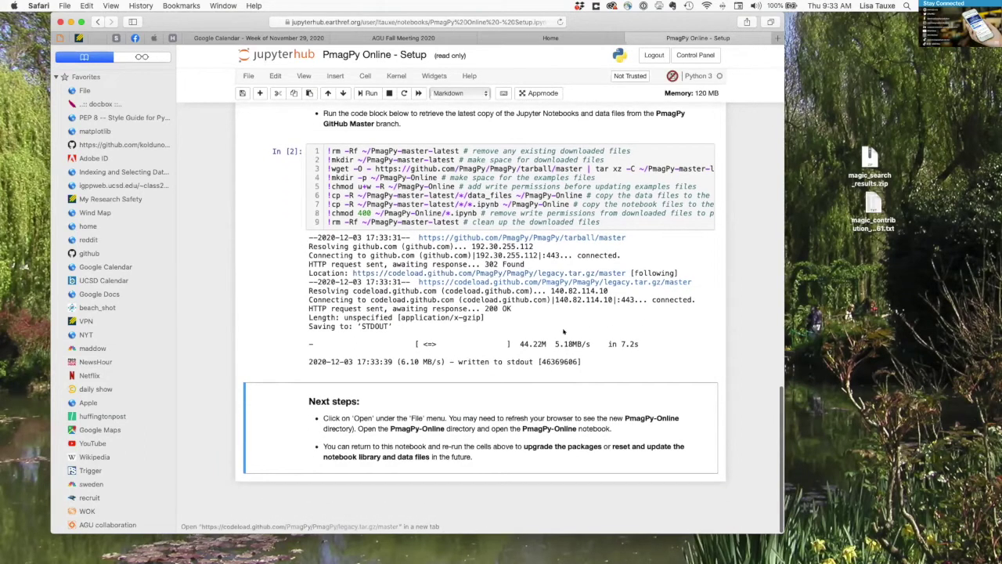
# Review the setup notebook's cell outputs and its instructions on Jupyter notebooks, uploading and downloading
pyautogui.scroll(5, 563, 332)
pyautogui.scroll(-5, 563, 332)
pyautogui.scroll(5, 563, 332)
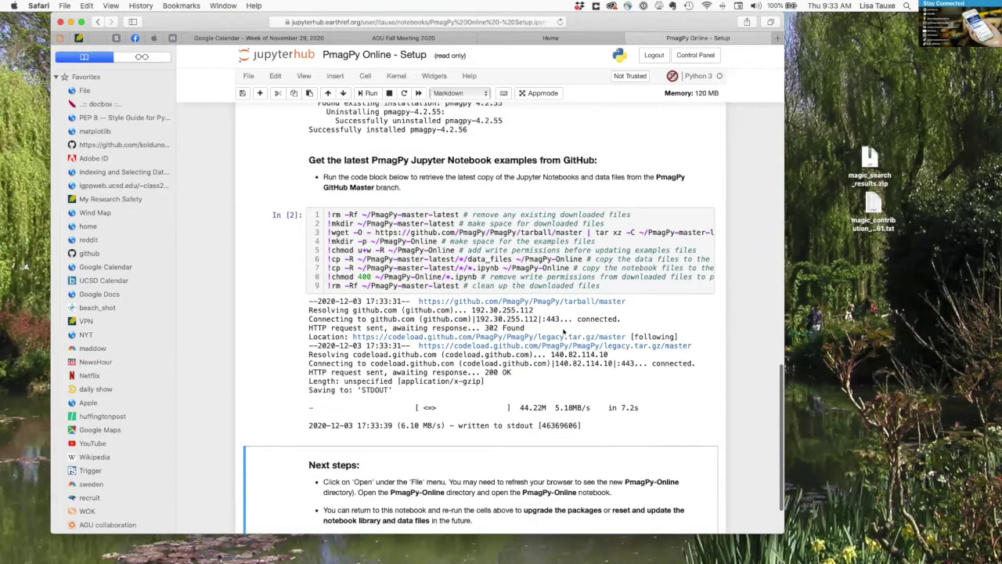
pyautogui.scroll(4, 563, 332)
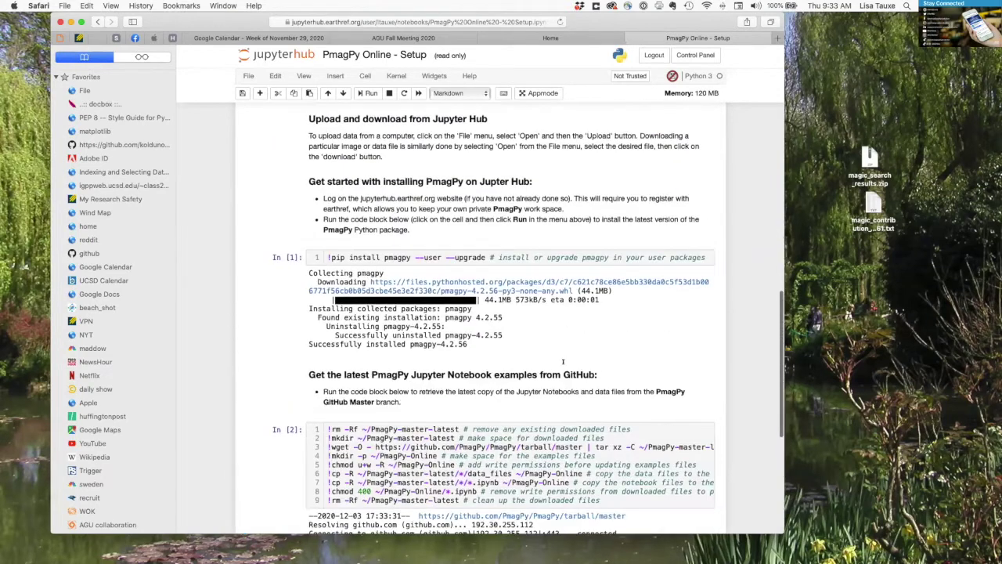
pyautogui.scroll(10, 563, 362)
pyautogui.scroll(-6, 620, 387)
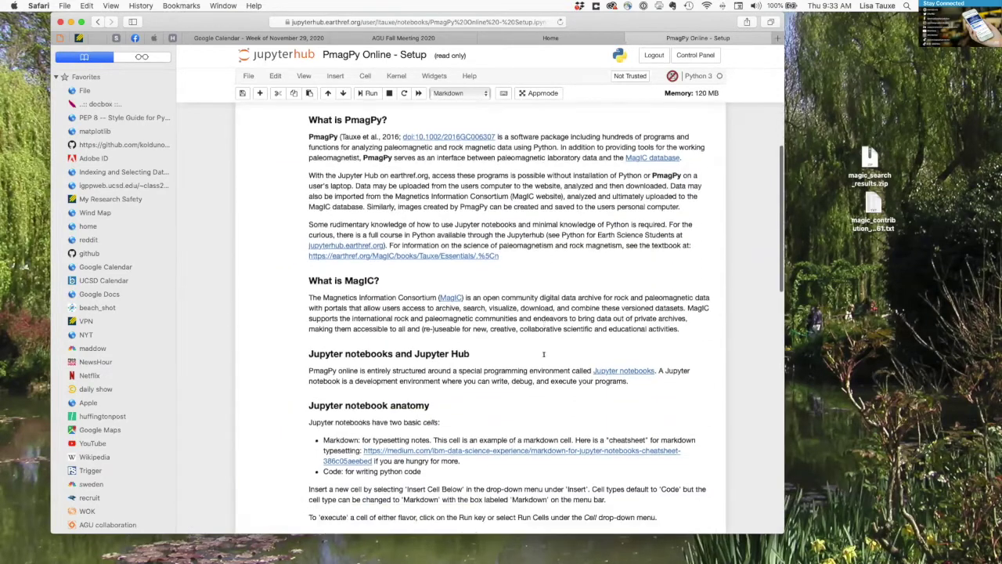
pyautogui.scroll(-1, 620, 386)
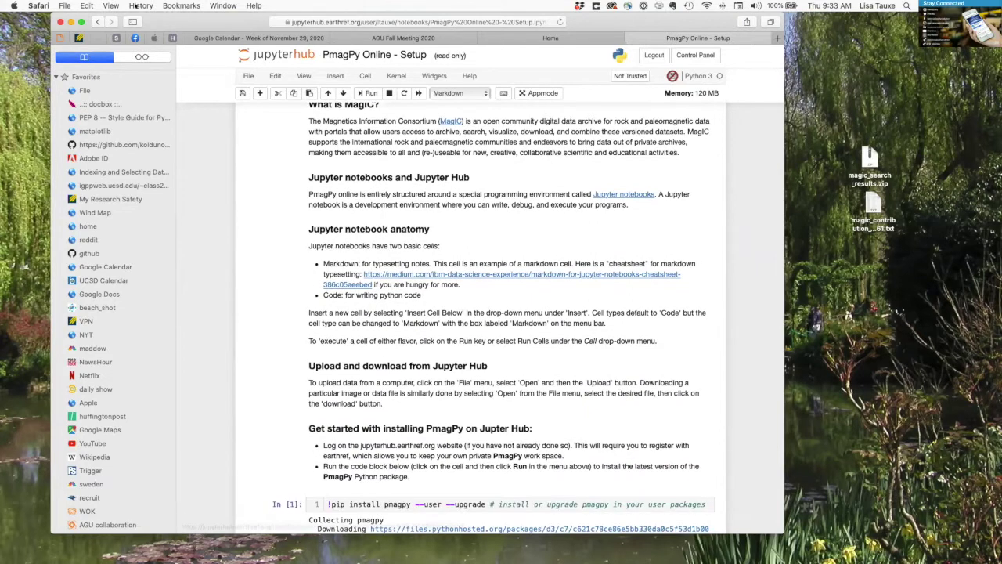
# Open the JupyterHub file listing and open PmagPy_online.ipynb from the PmagPy-Online folder
pyautogui.click(245, 76)
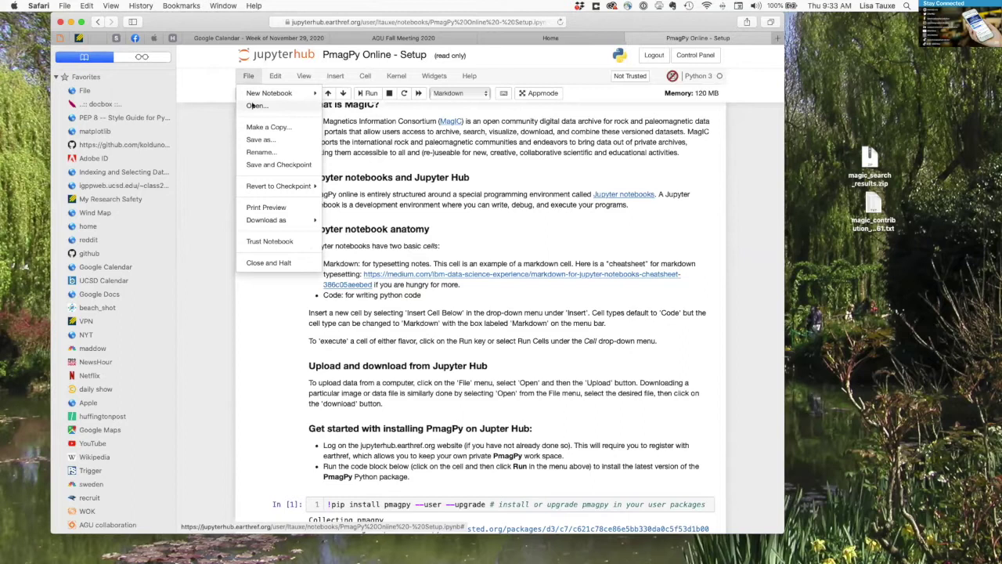
pyautogui.click(249, 105)
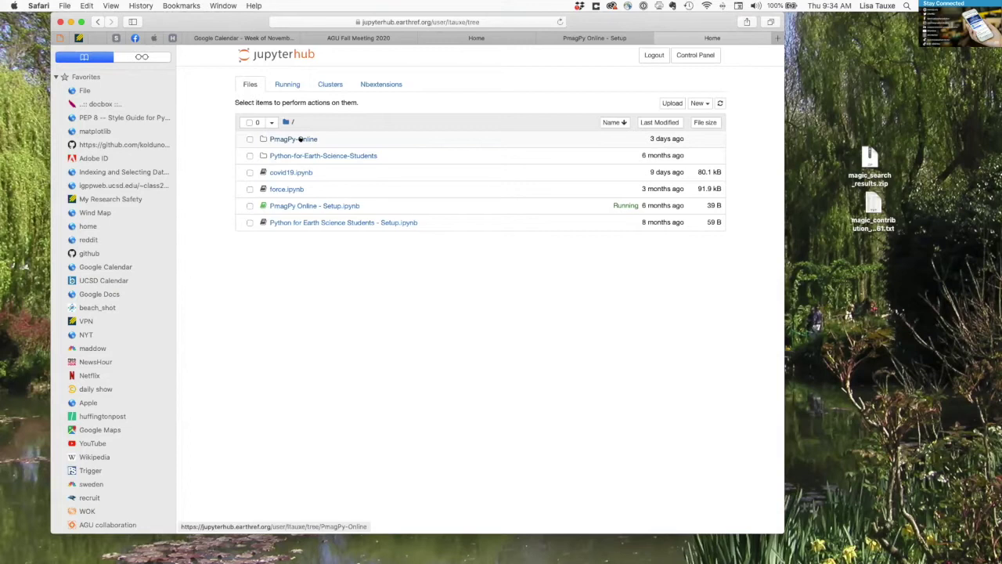
pyautogui.click(300, 138)
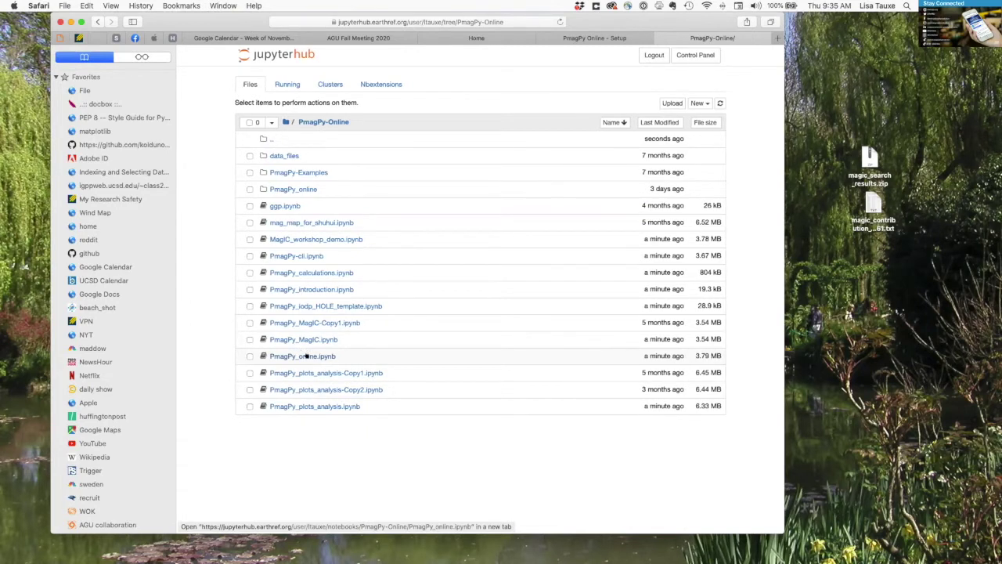
pyautogui.click(311, 355)
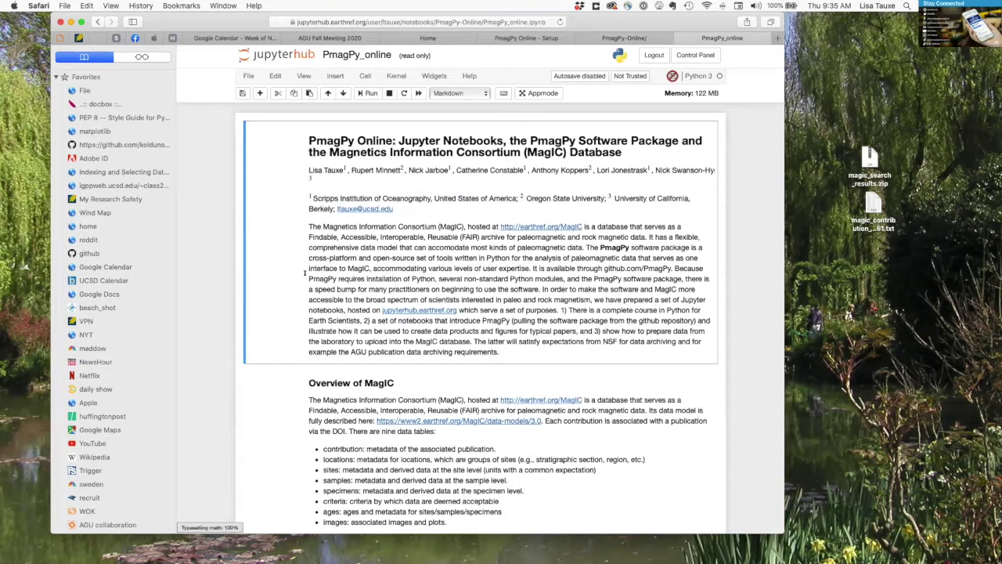
# Run the import cell under Getting started that loads the PmagPy, plotting and other modules and sets up the PmagPy_online directory
pyautogui.scroll(-5, 305, 273)
pyautogui.scroll(-1, 304, 272)
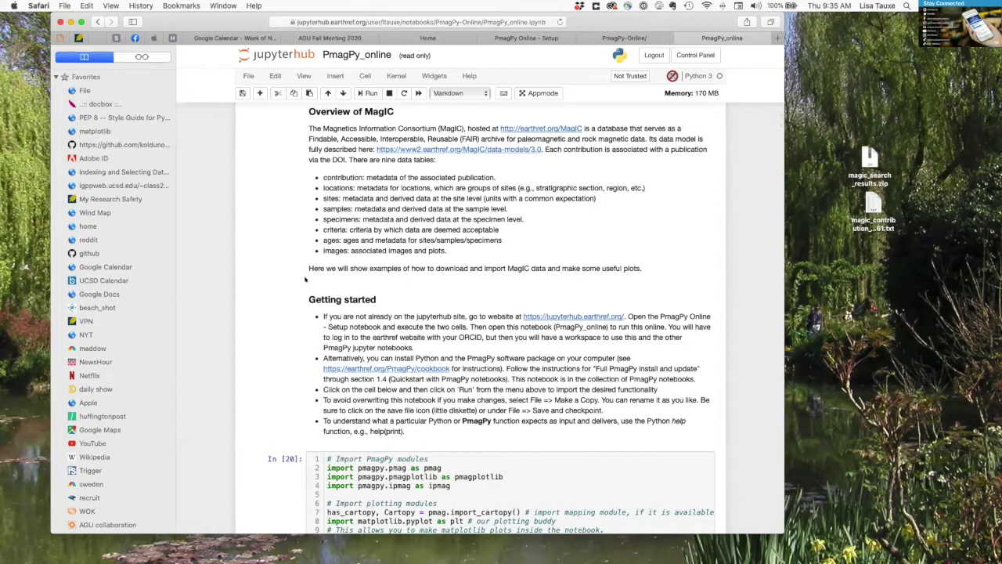
pyautogui.scroll(1, 279, 183)
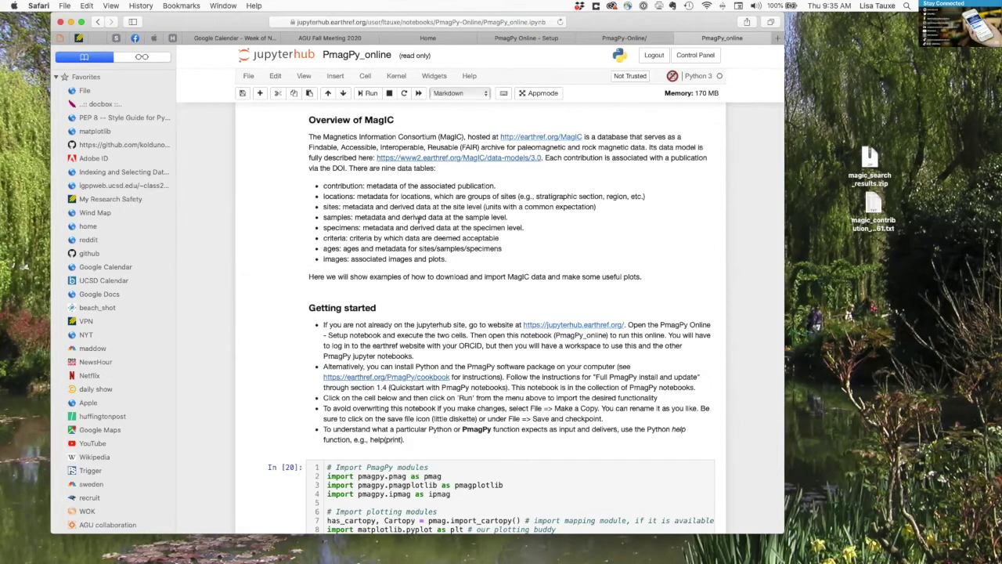
pyautogui.scroll(-5, 419, 219)
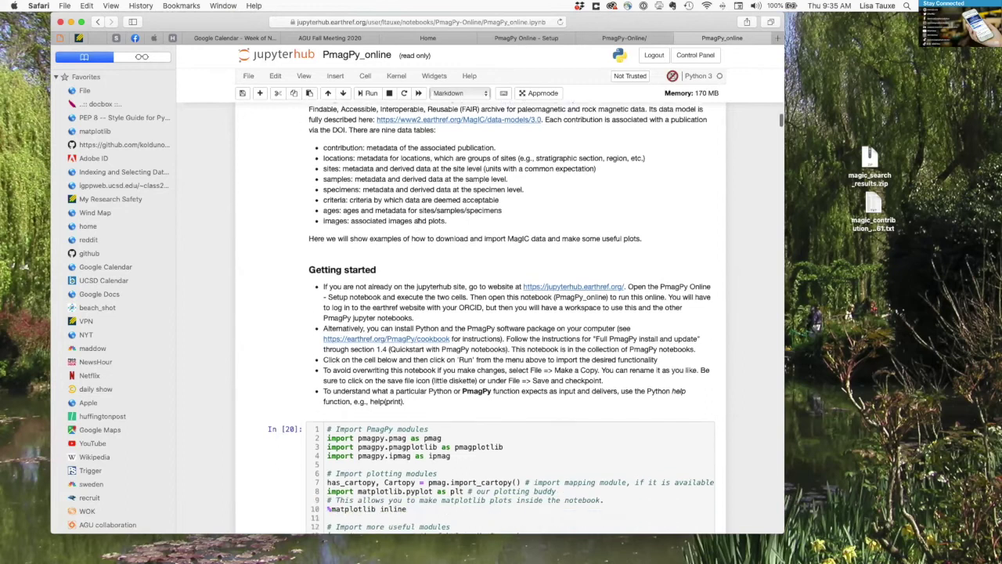
pyautogui.scroll(-3, 419, 222)
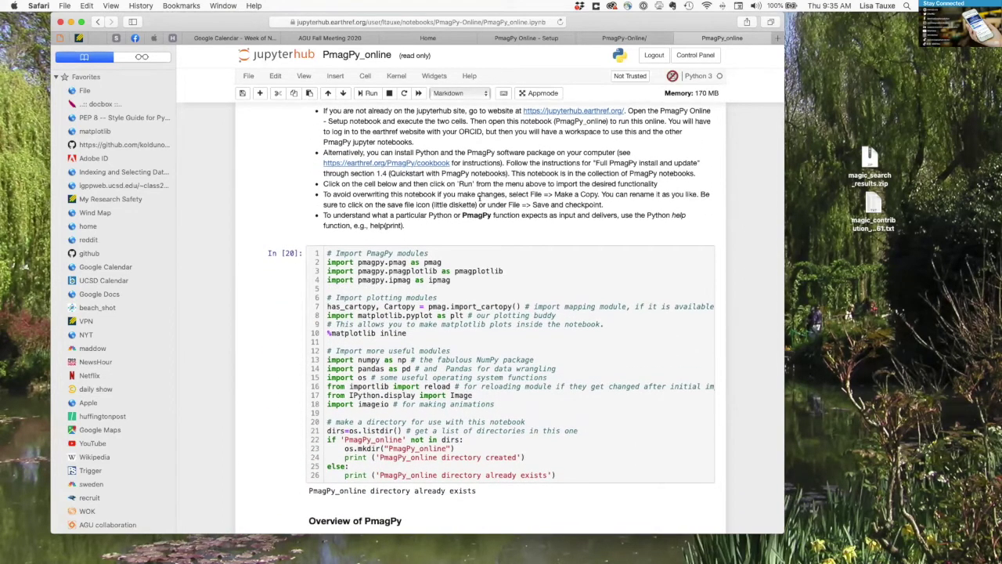
pyautogui.scroll(1, 415, 212)
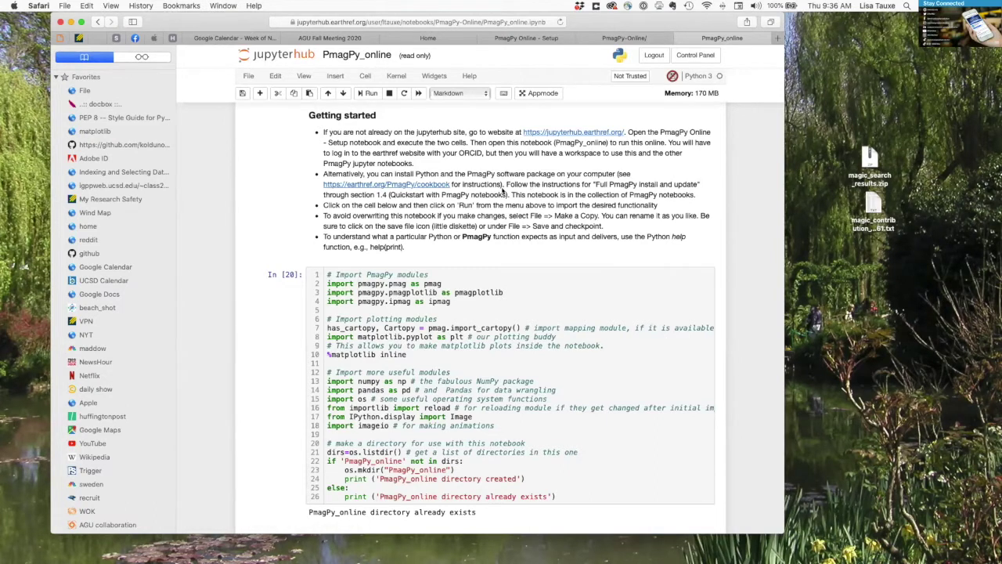
pyautogui.scroll(-5, 504, 190)
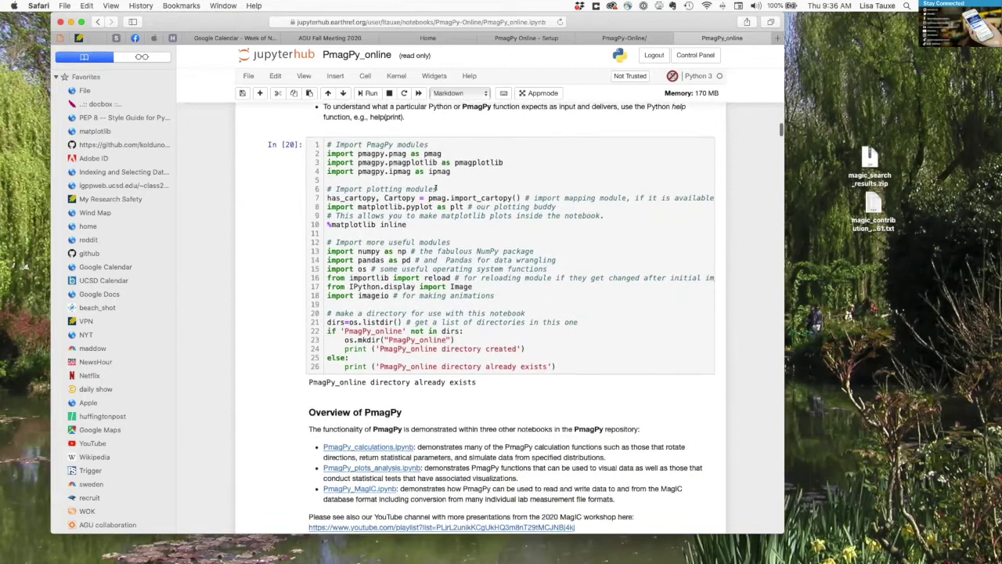
pyautogui.click(428, 199)
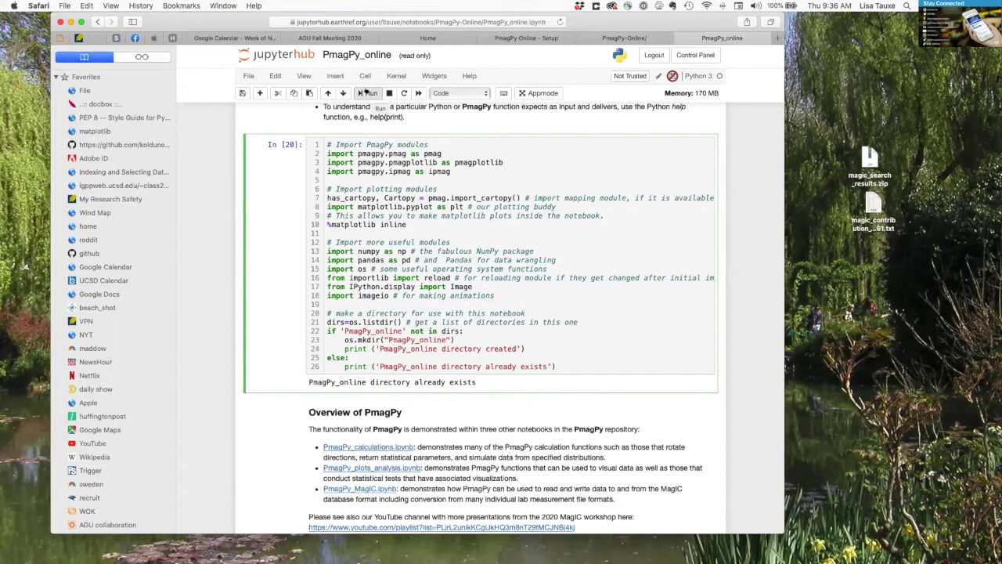
pyautogui.click(365, 93)
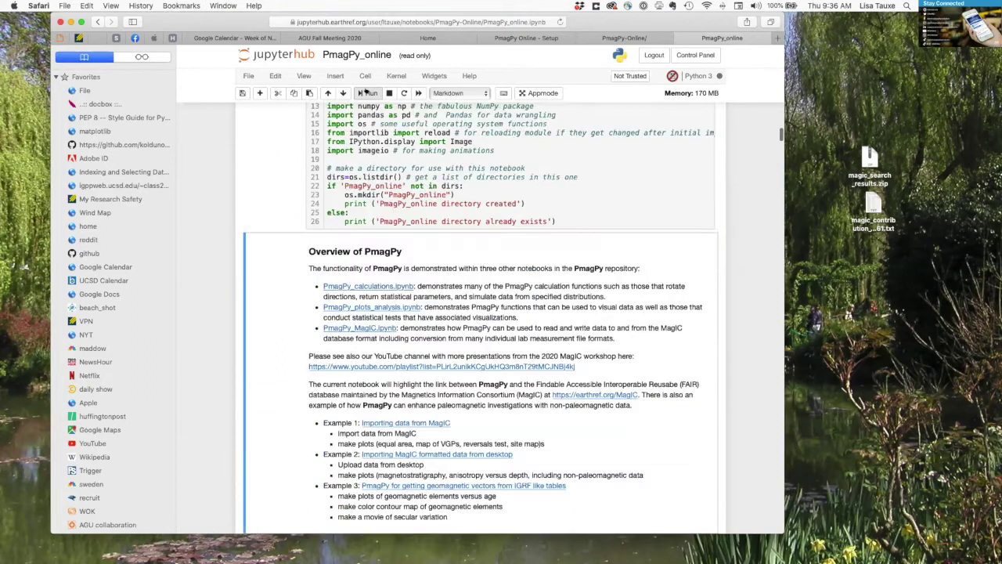
pyautogui.scroll(5, 544, 180)
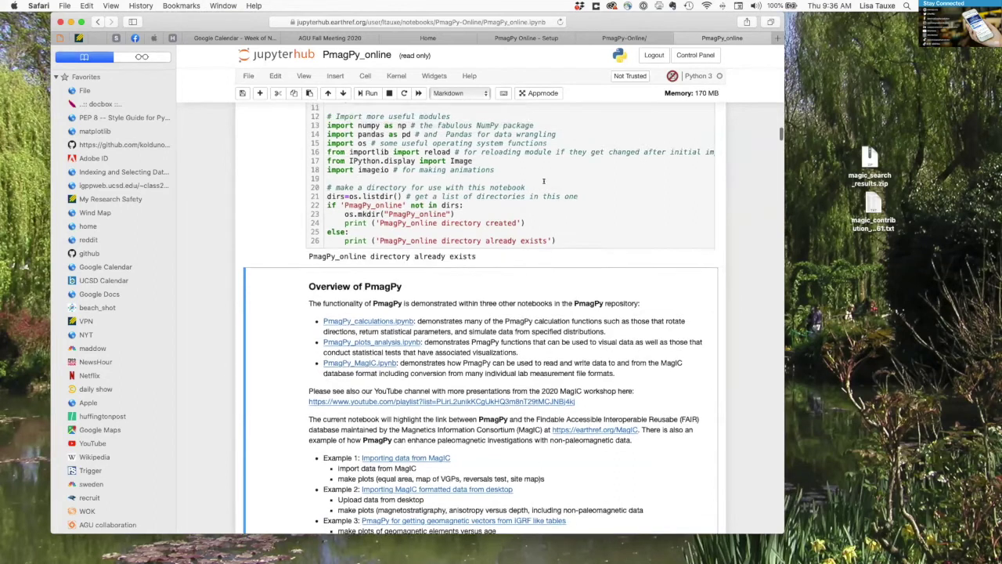
pyautogui.scroll(-3, 543, 180)
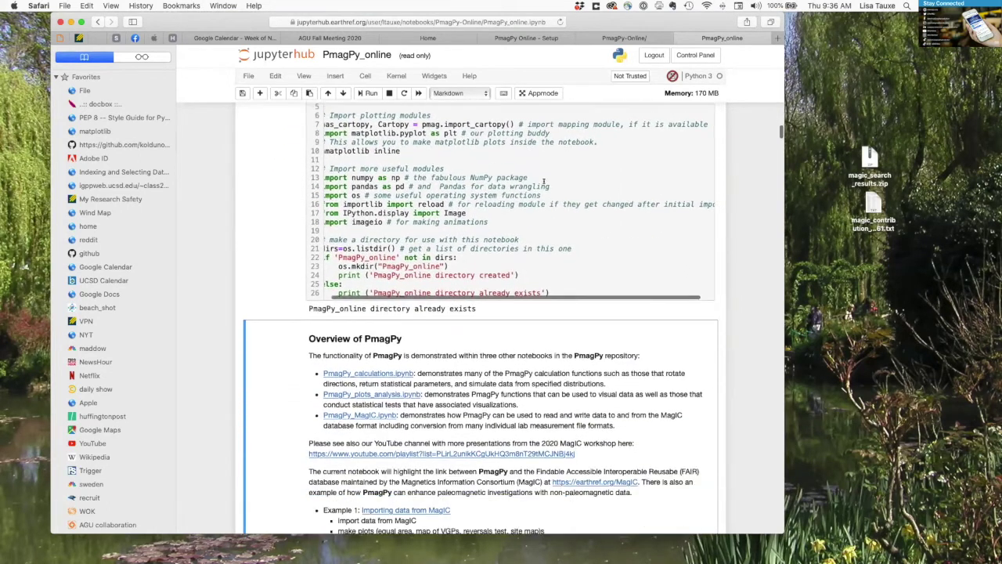
# Review the PmagPy overview and Example 1 instructions, and make a copy of the read-only PmagPy_online notebook
pyautogui.scroll(-6, 543, 181)
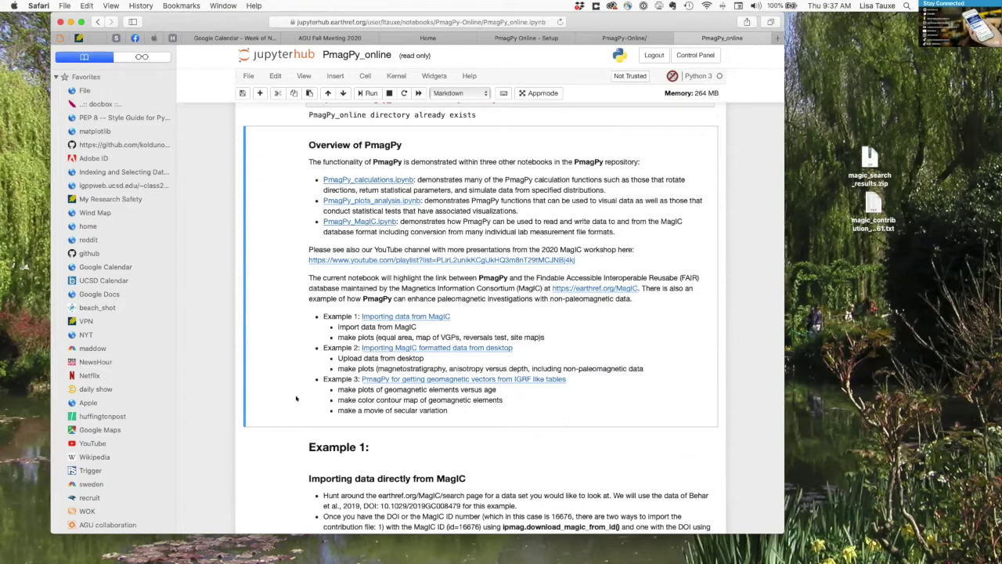
pyautogui.scroll(-5, 295, 399)
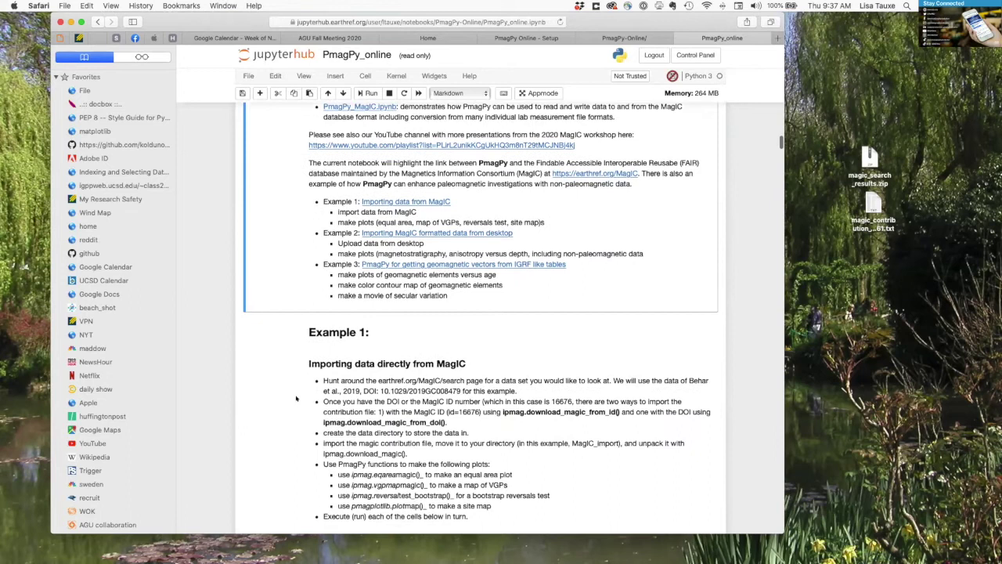
pyautogui.scroll(-5, 296, 399)
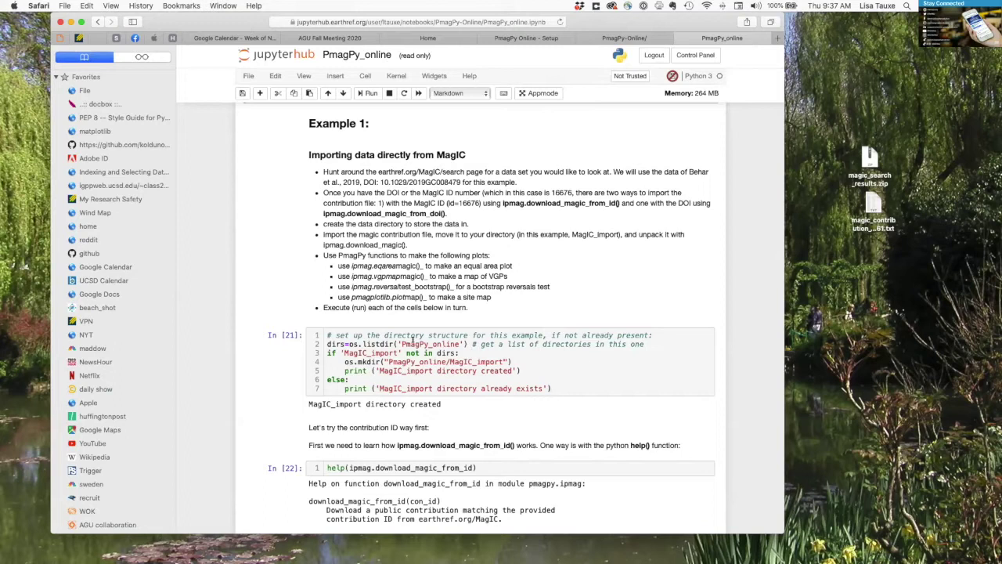
pyautogui.click(602, 371)
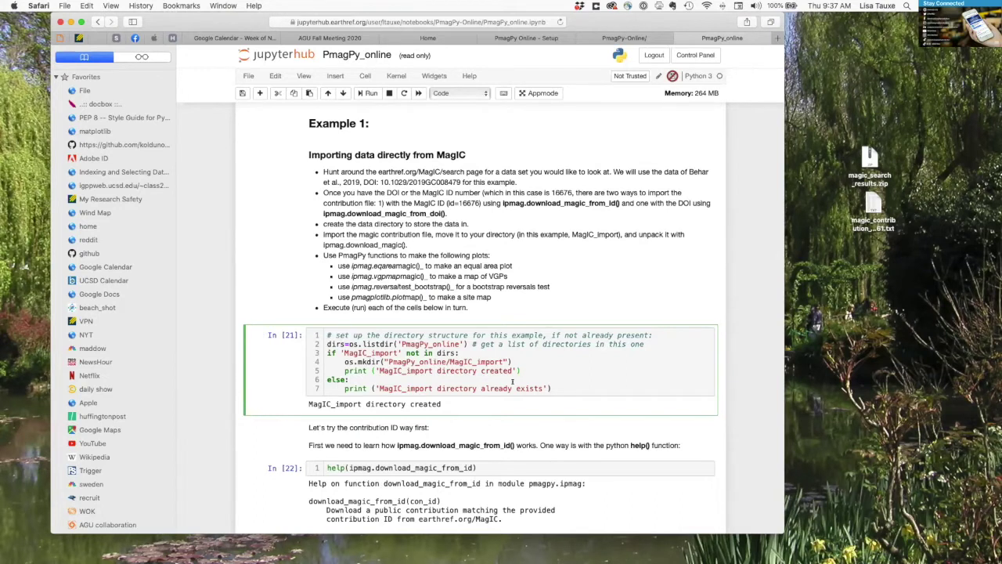
pyautogui.scroll(1, 267, 156)
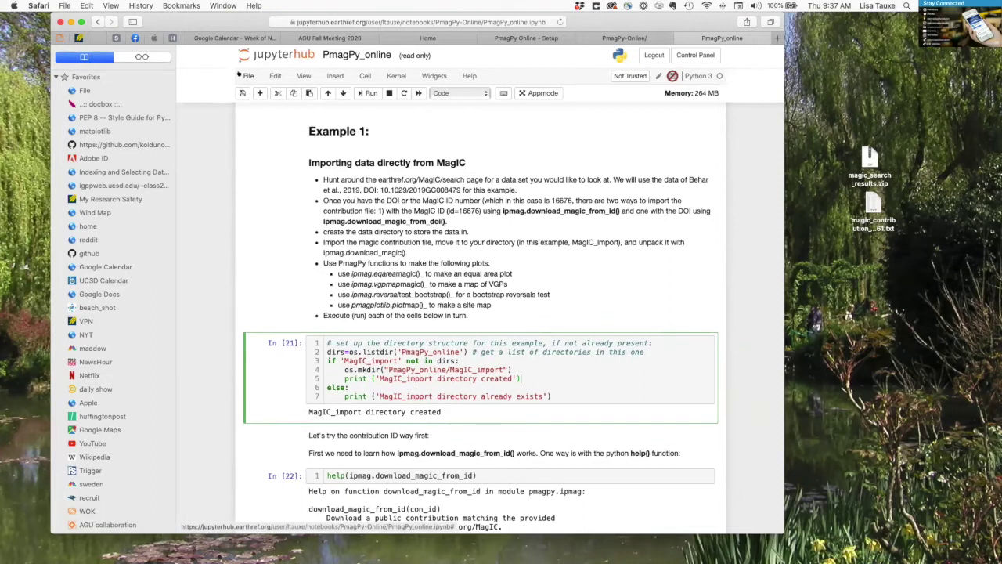
pyautogui.click(244, 76)
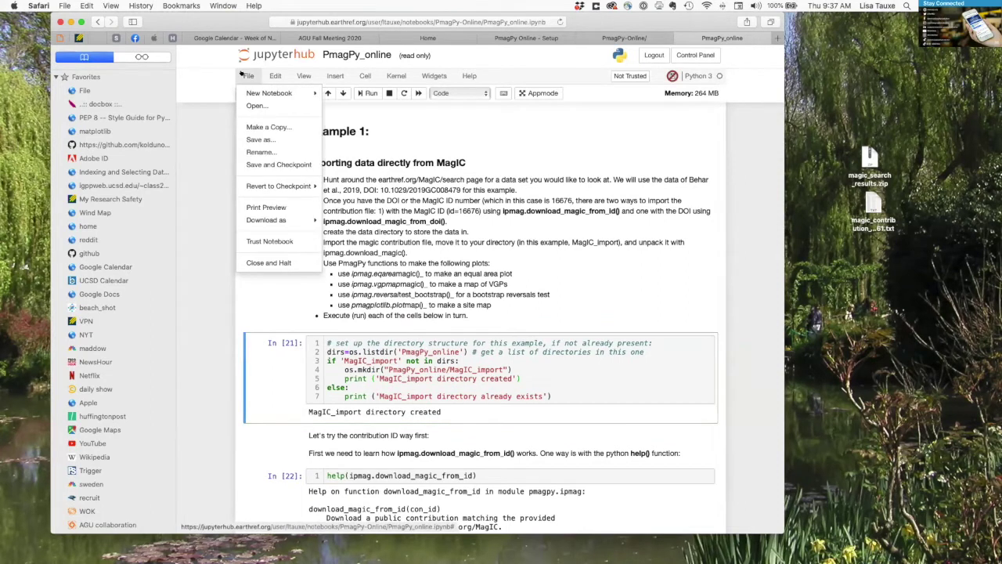
pyautogui.click(272, 126)
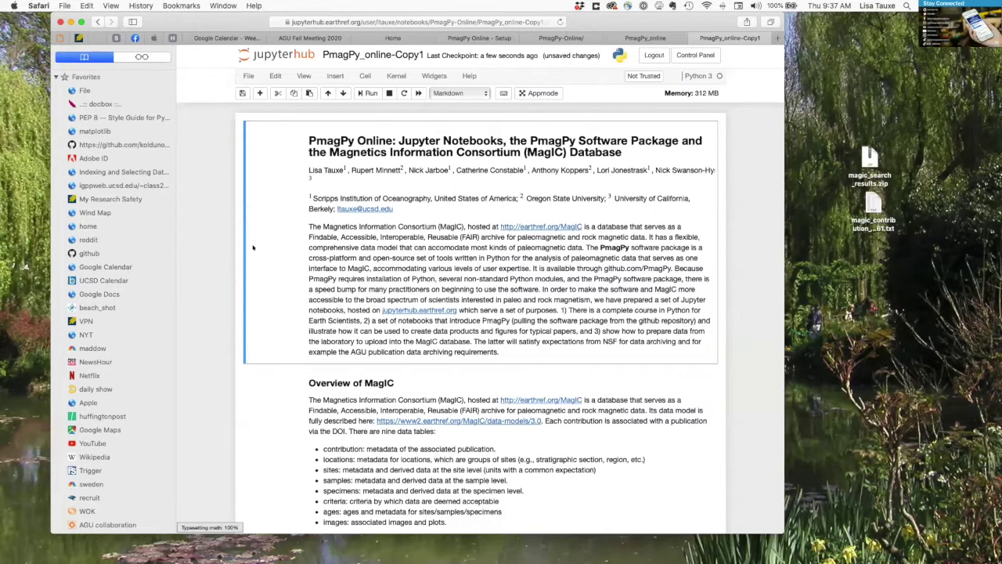
# Run the module import cell under Getting started in the copied notebook
pyautogui.scroll(-1, 253, 247)
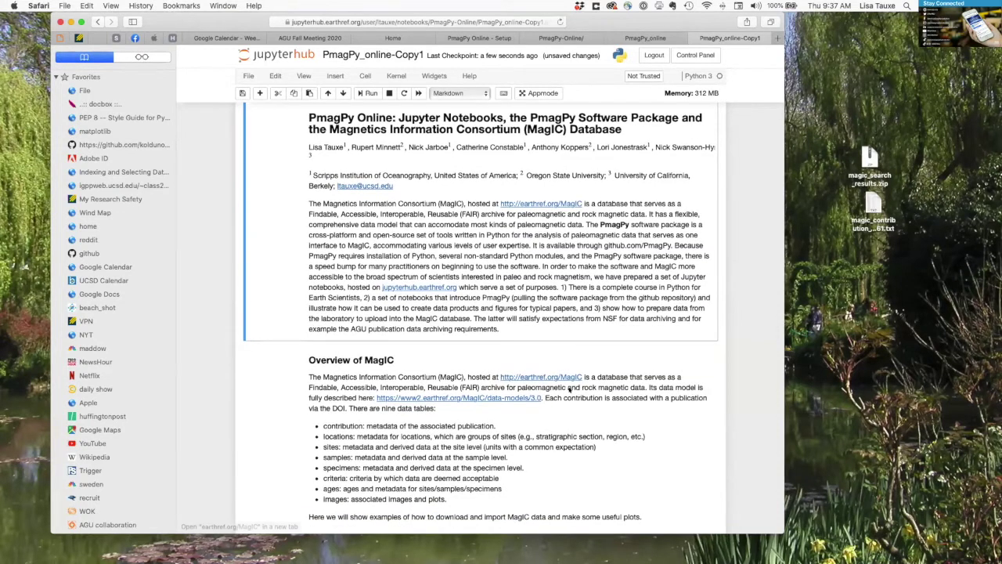
pyautogui.scroll(-10, 569, 389)
pyautogui.scroll(-6, 569, 390)
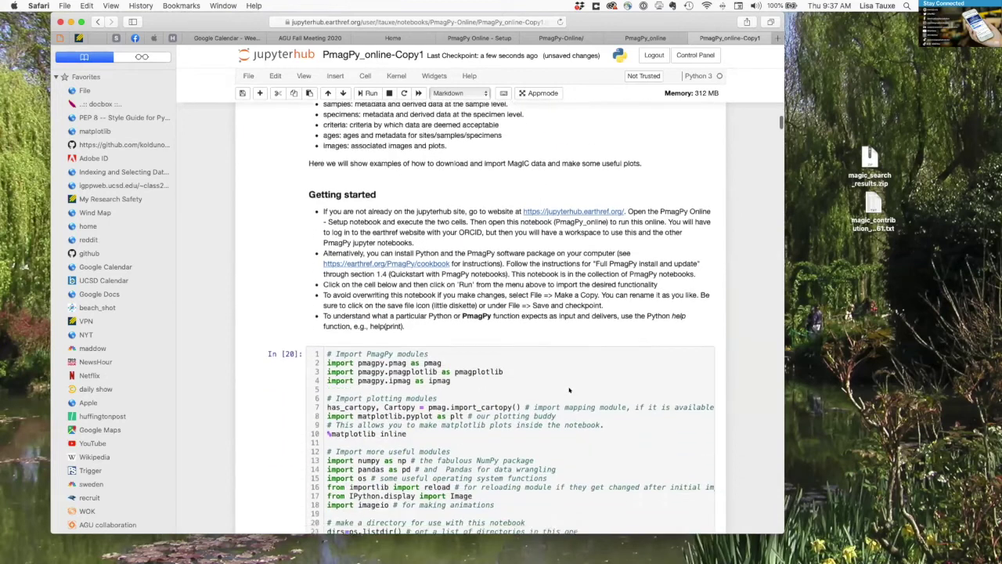
pyautogui.click(570, 390)
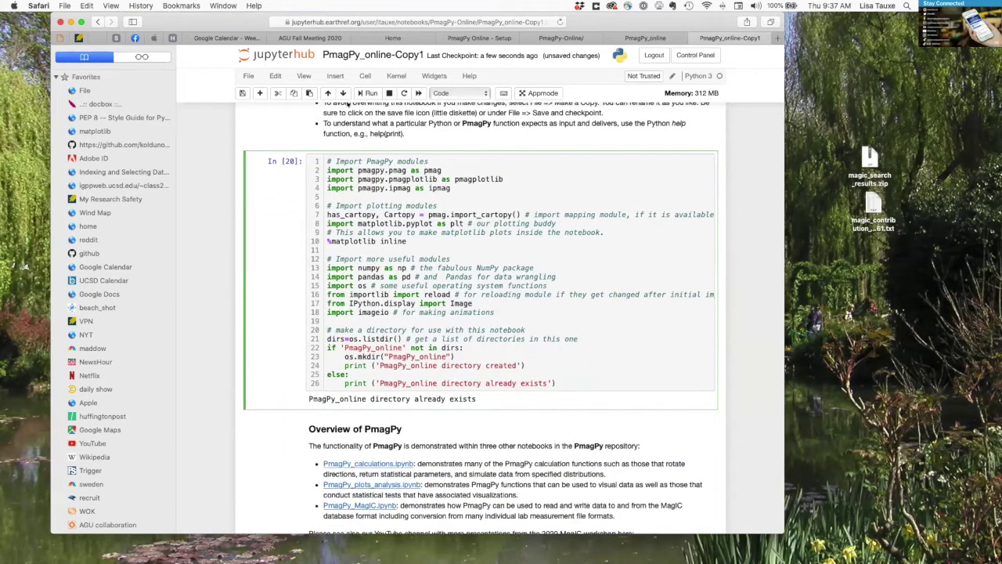
pyautogui.click(366, 92)
# Run the Example 1 cell that sets up the MagIC_import directory inside PmagPy_online
pyautogui.scroll(-14, 404, 164)
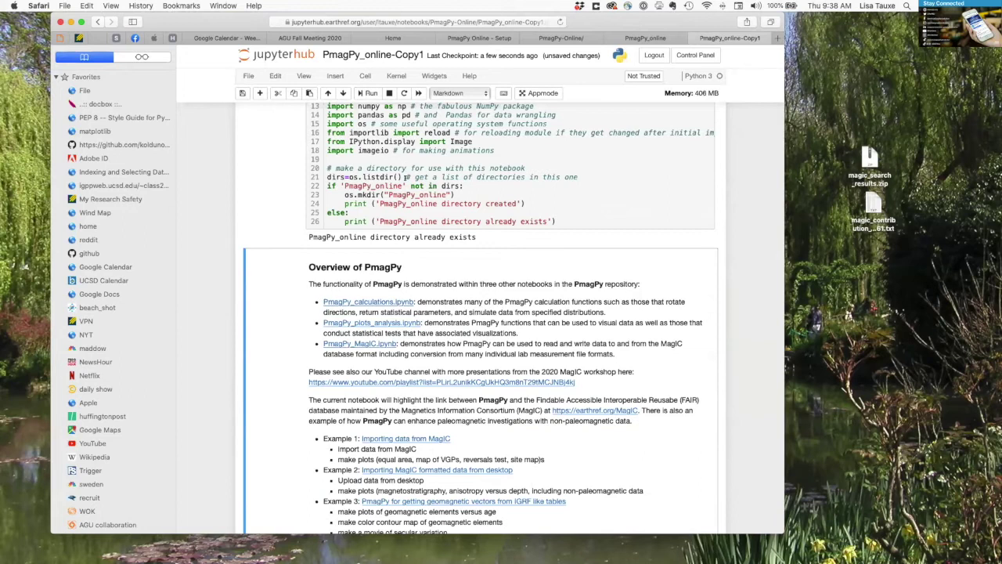
pyautogui.scroll(-2, 456, 198)
pyautogui.click(595, 274)
pyautogui.click(367, 93)
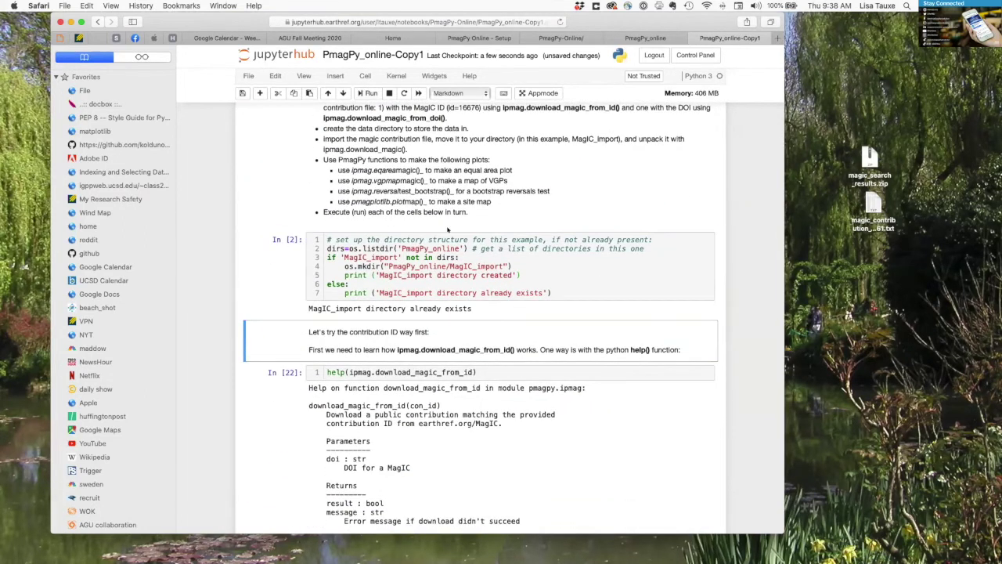
# Highlight the module and function names in the help(ipmag.download_magic_from_id) cell and run it
pyautogui.scroll(-3, 448, 223)
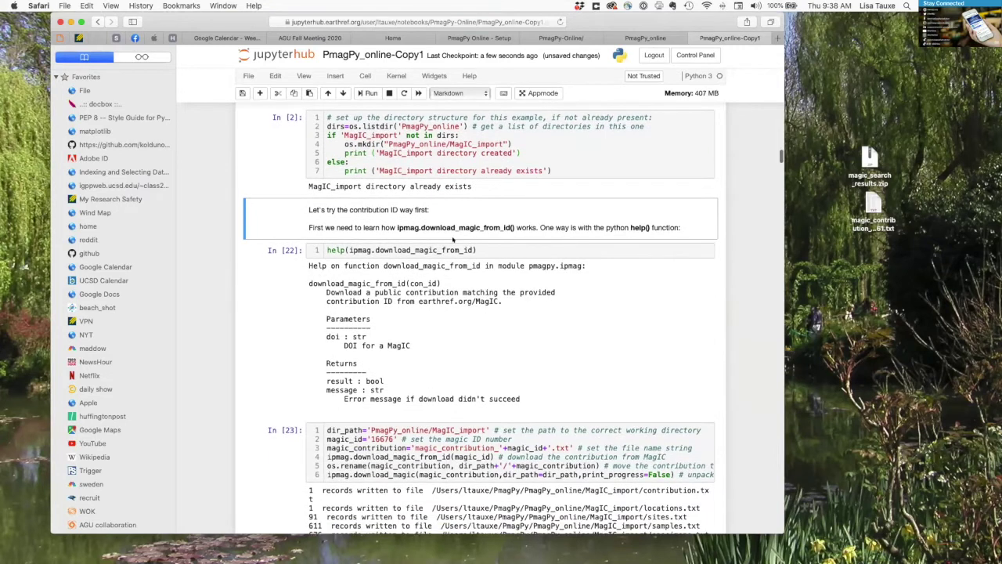
pyautogui.scroll(3, 453, 240)
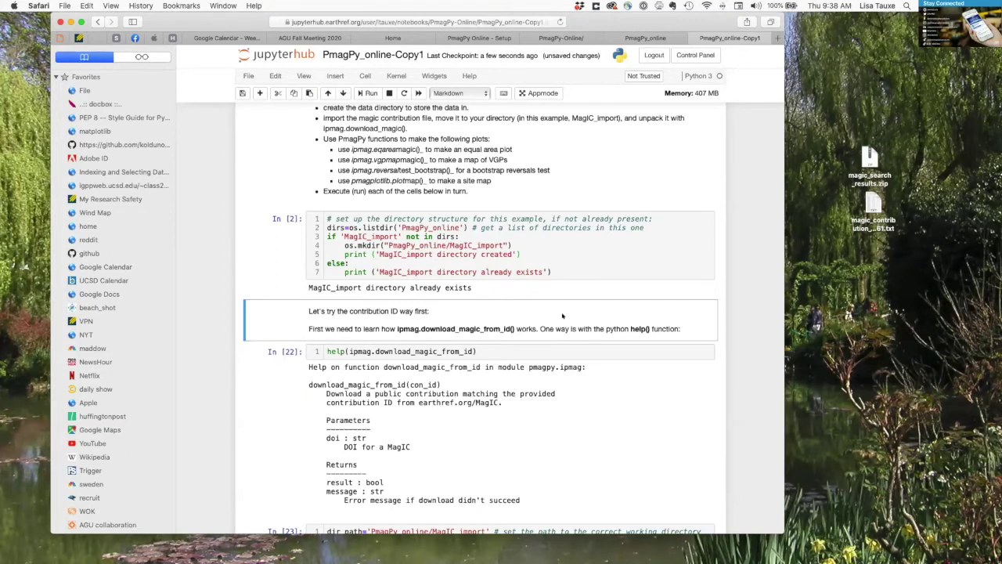
pyautogui.scroll(-3, 502, 297)
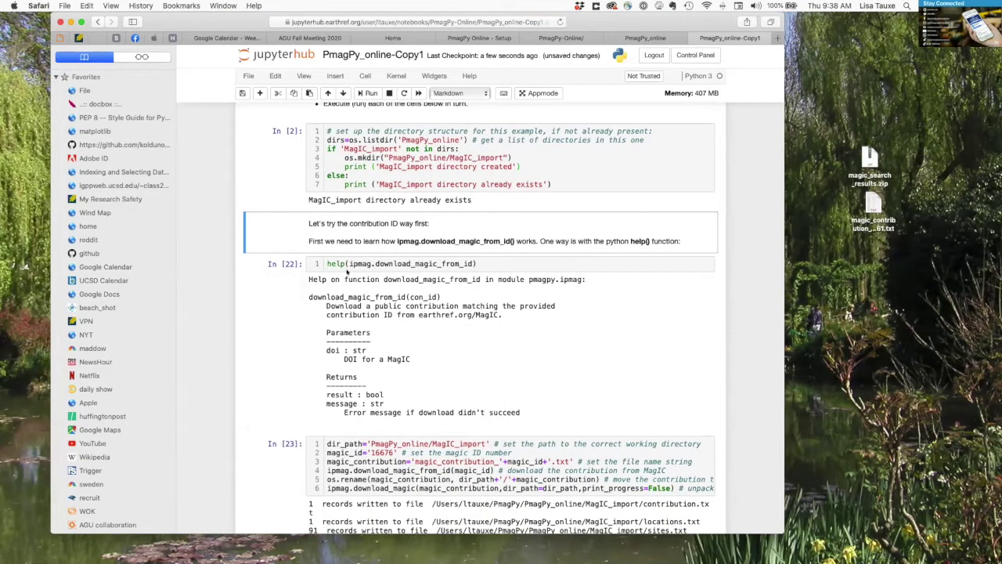
pyautogui.moveTo(372, 264); pyautogui.dragTo(346, 263)
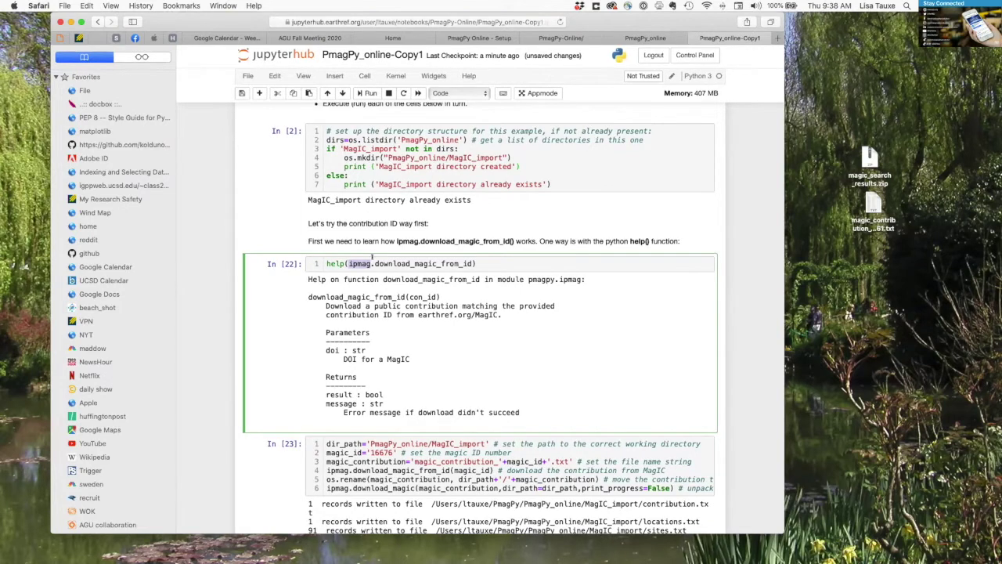
pyautogui.keyDown('shift'); pyautogui.click(473, 263); pyautogui.keyUp('shift')
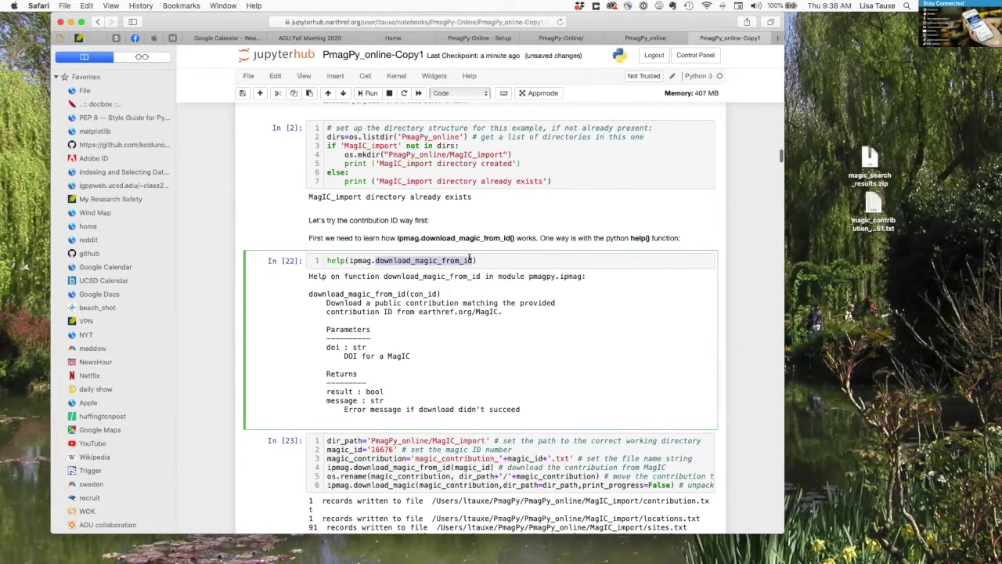
pyautogui.click(522, 255)
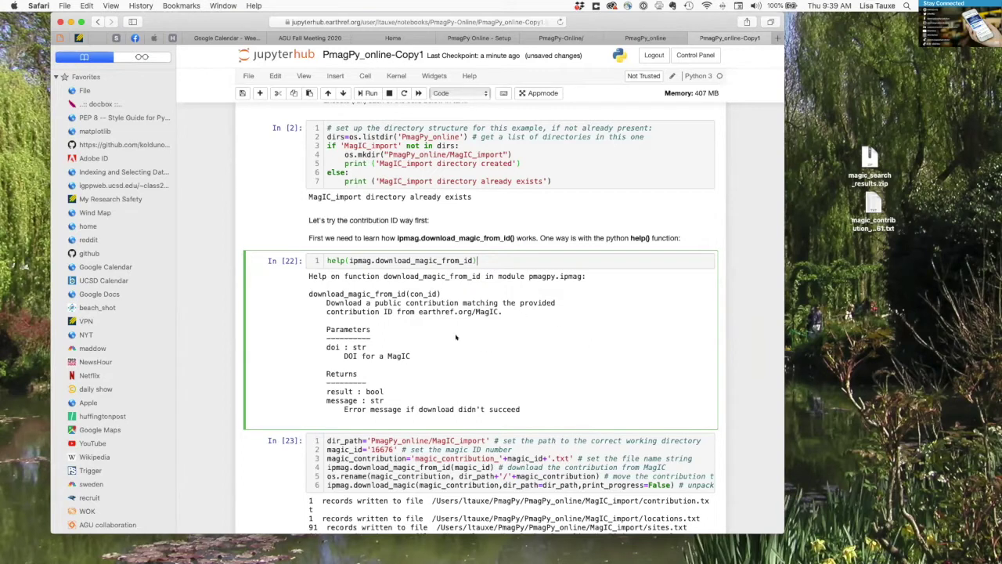
pyautogui.hotkey('shift', 'Return')
# Review the code that downloads a MagIC contribution by ID 16676 into PmagPy_online/MagIC_import, and run that cell
pyautogui.scroll(-1, 509, 314)
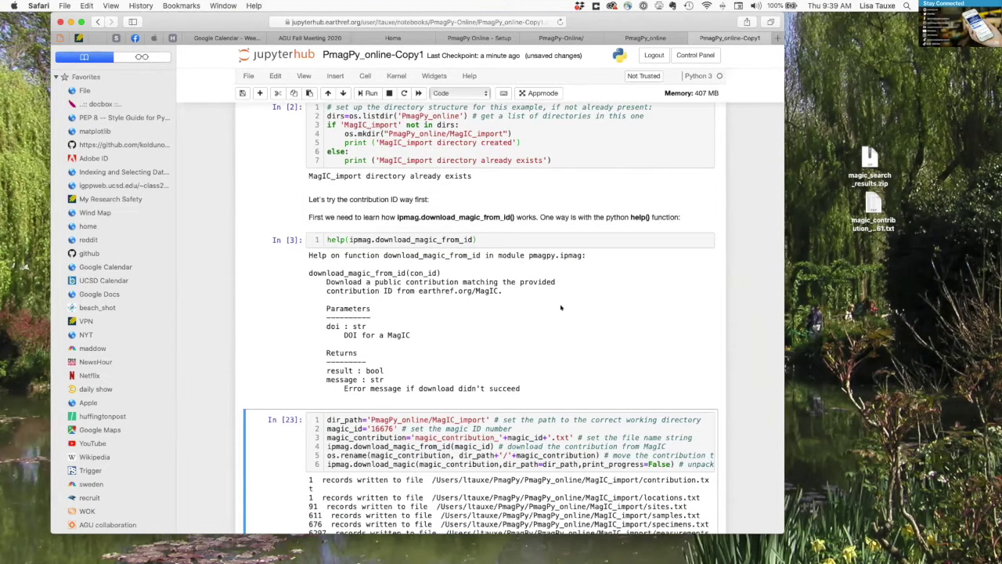
pyautogui.scroll(-2, 560, 308)
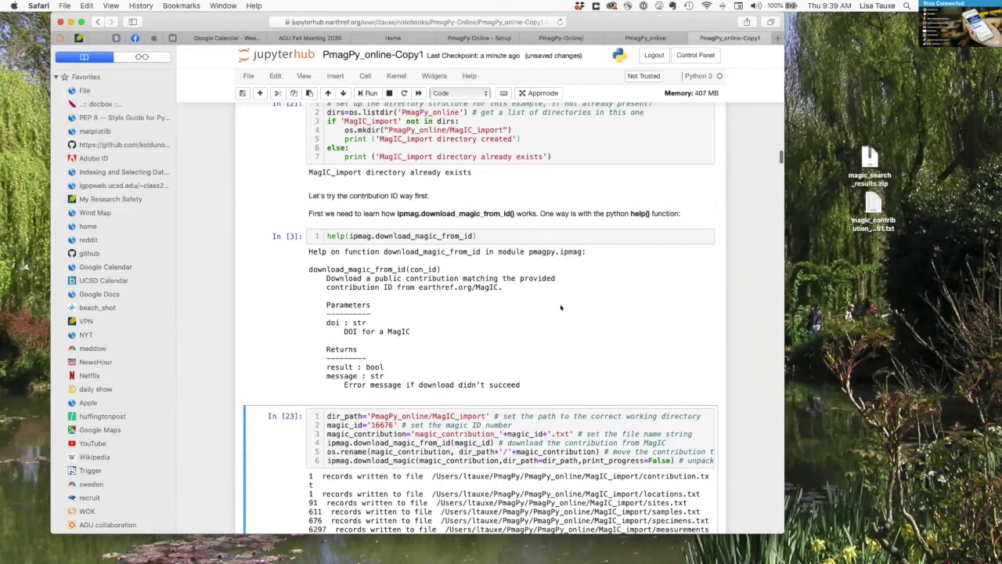
pyautogui.scroll(-1, 561, 308)
pyautogui.scroll(-3, 560, 307)
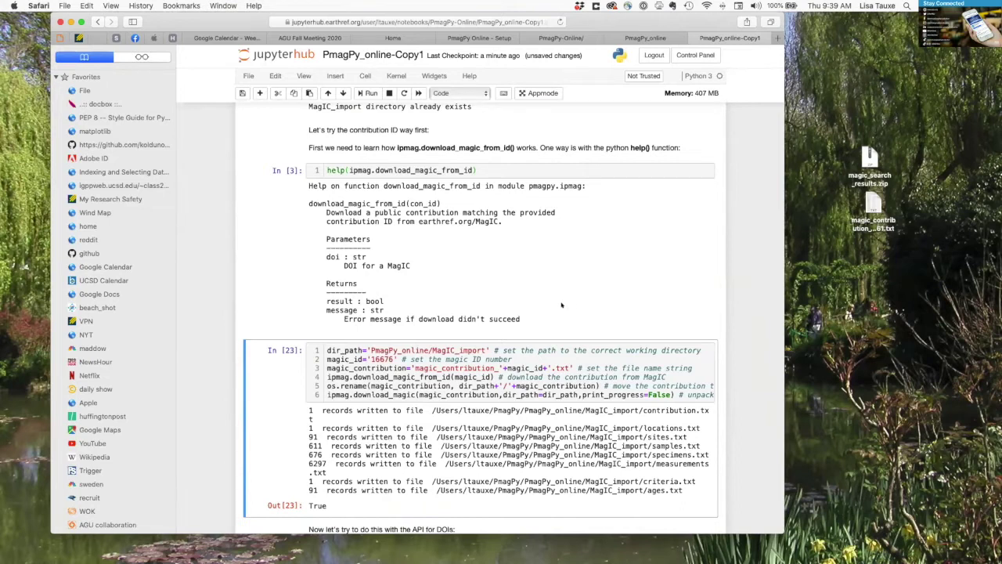
pyautogui.scroll(-5, 556, 304)
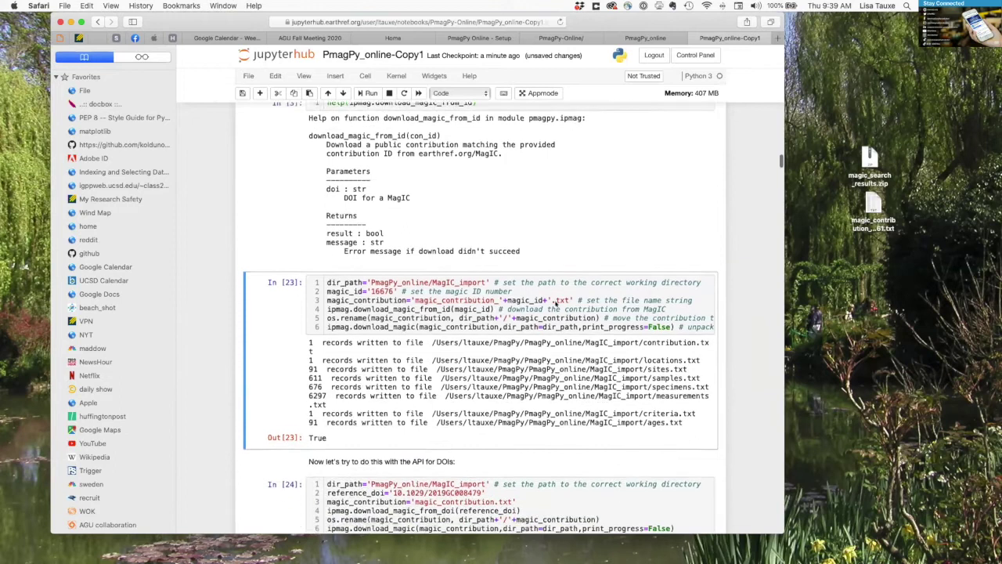
pyautogui.scroll(-3, 557, 306)
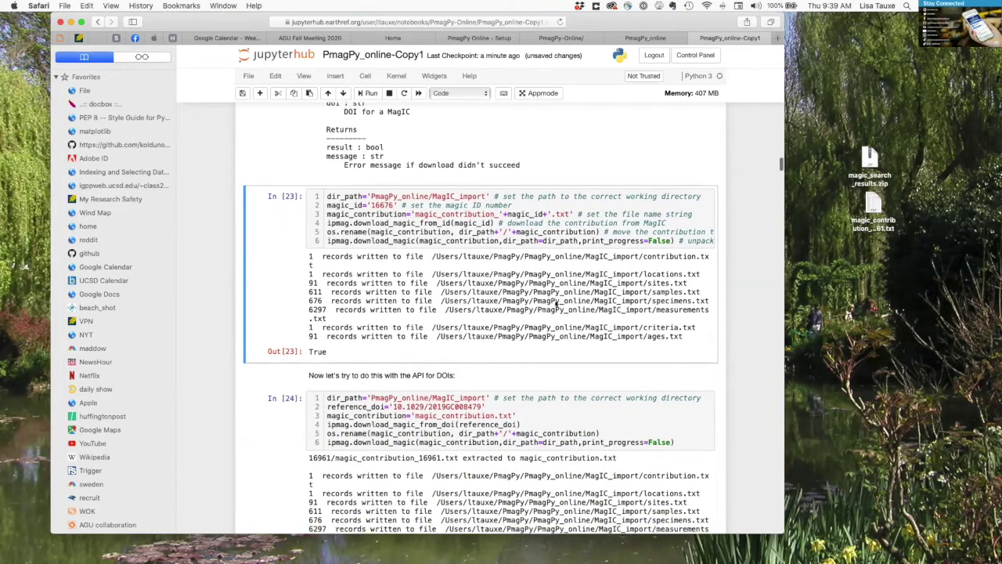
pyautogui.scroll(2, 557, 306)
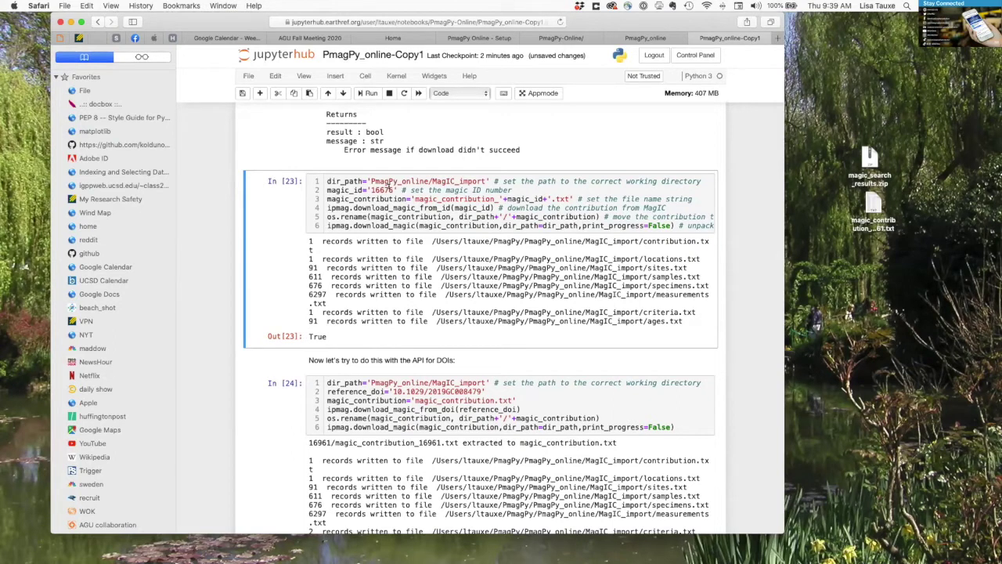
pyautogui.moveTo(393, 190); pyautogui.dragTo(369, 189)
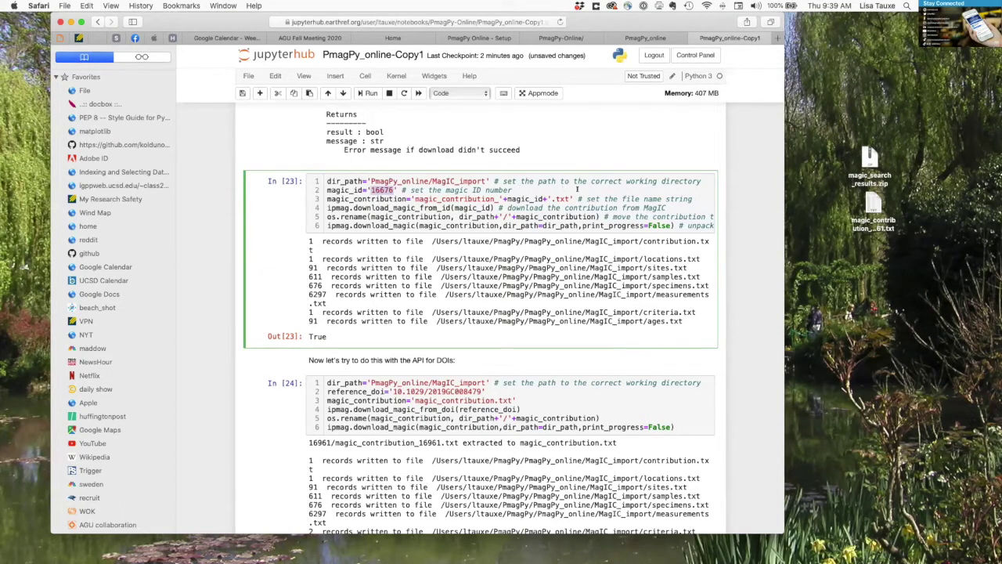
pyautogui.click(379, 181)
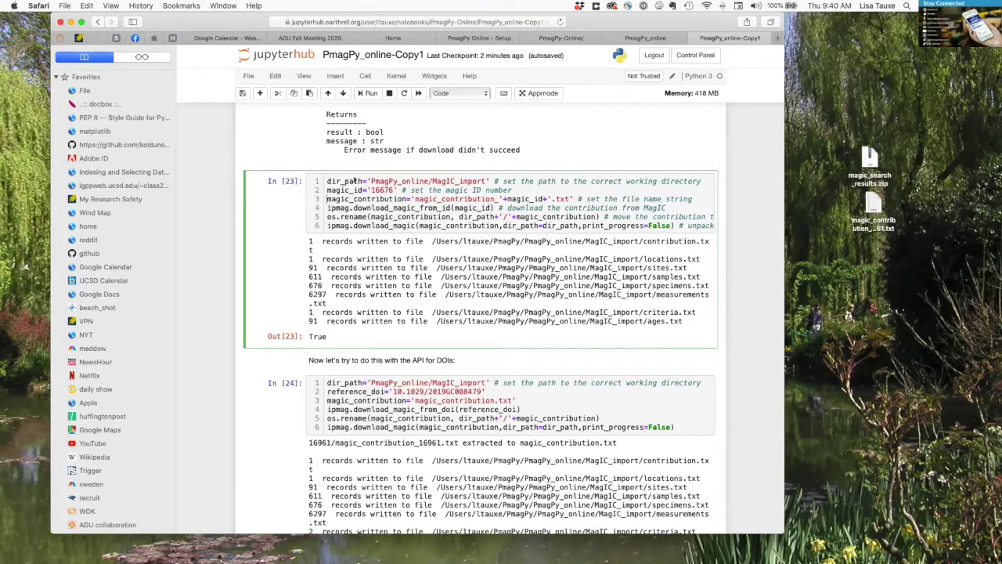
pyautogui.doubleClick(472, 206)
pyautogui.click(366, 92)
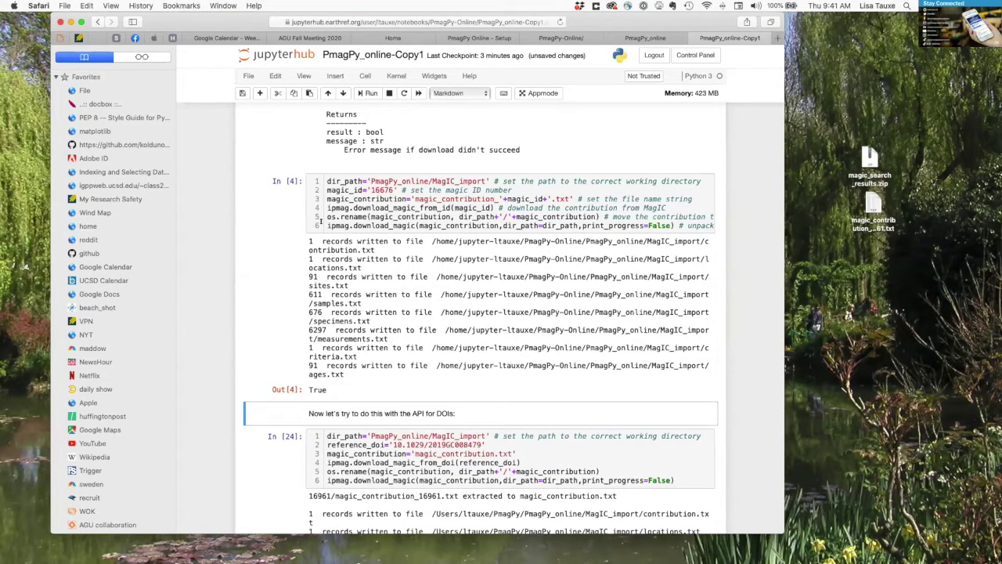
# Examine the rename and unpack lines of the ID download cell and compare them with the DOI version using ipmag.download_magic_from_doi
pyautogui.moveTo(320, 221); pyautogui.dragTo(674, 228)
pyautogui.click(321, 225)
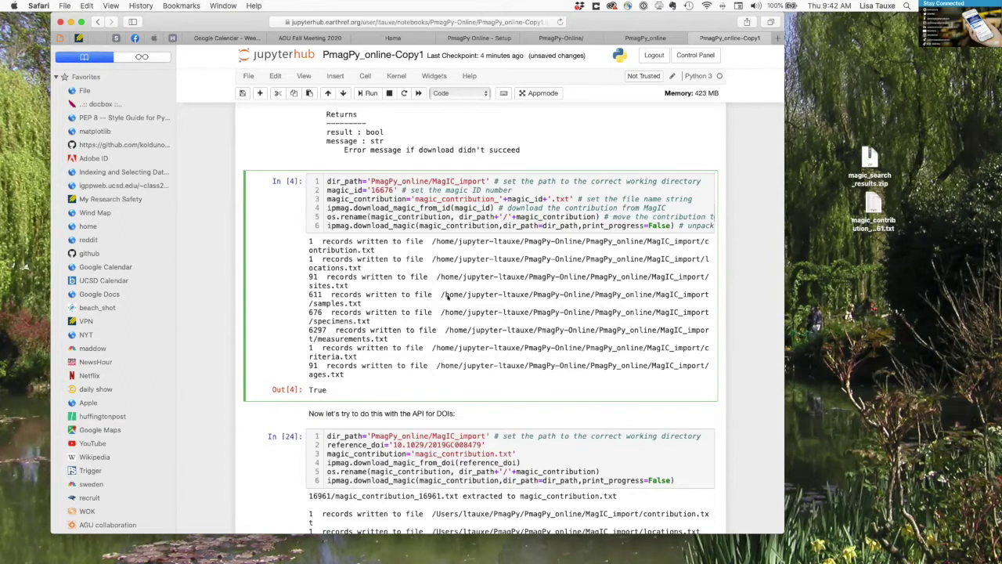
pyautogui.scroll(-5, 448, 295)
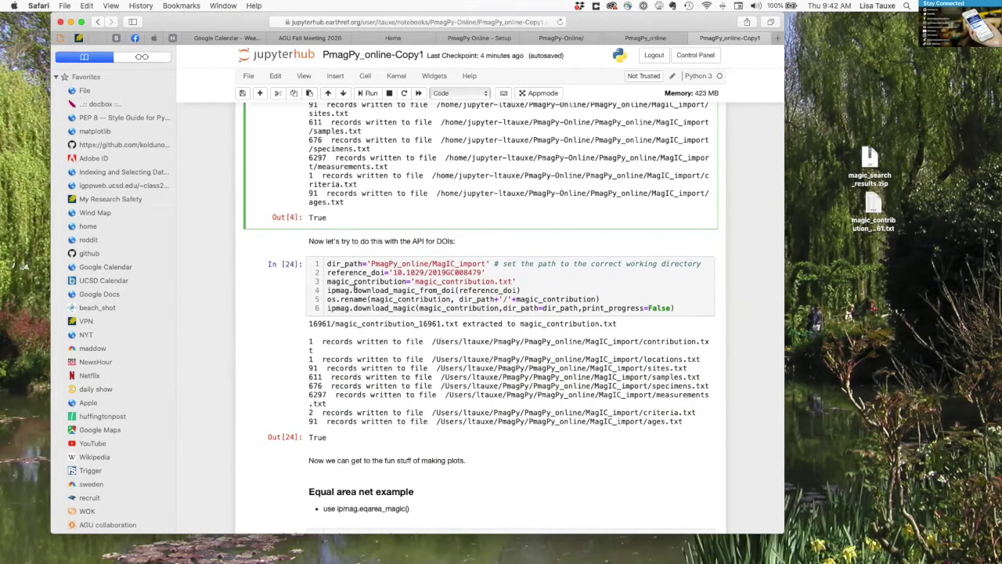
pyautogui.doubleClick(446, 289)
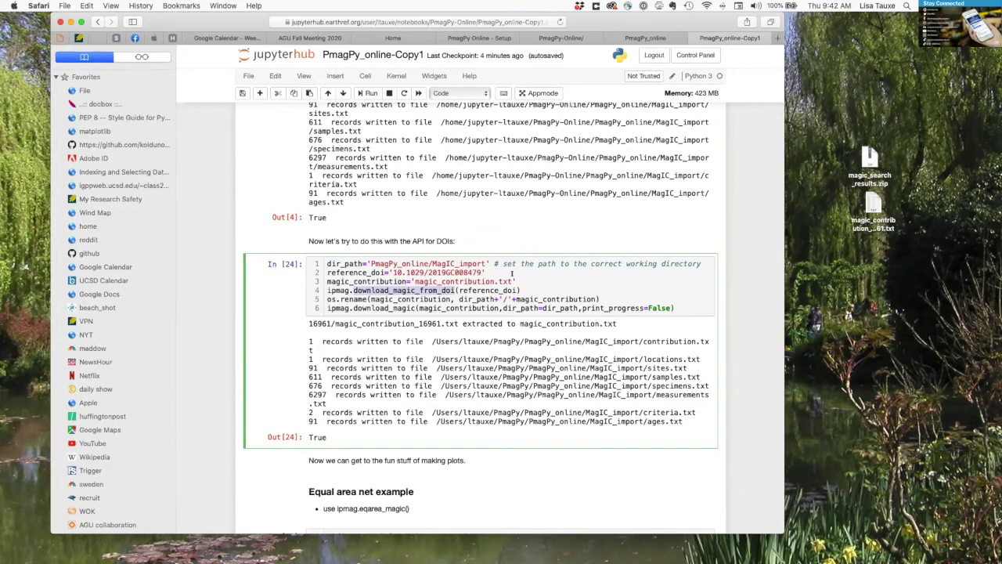
pyautogui.scroll(1, 544, 279)
pyautogui.scroll(2, 544, 279)
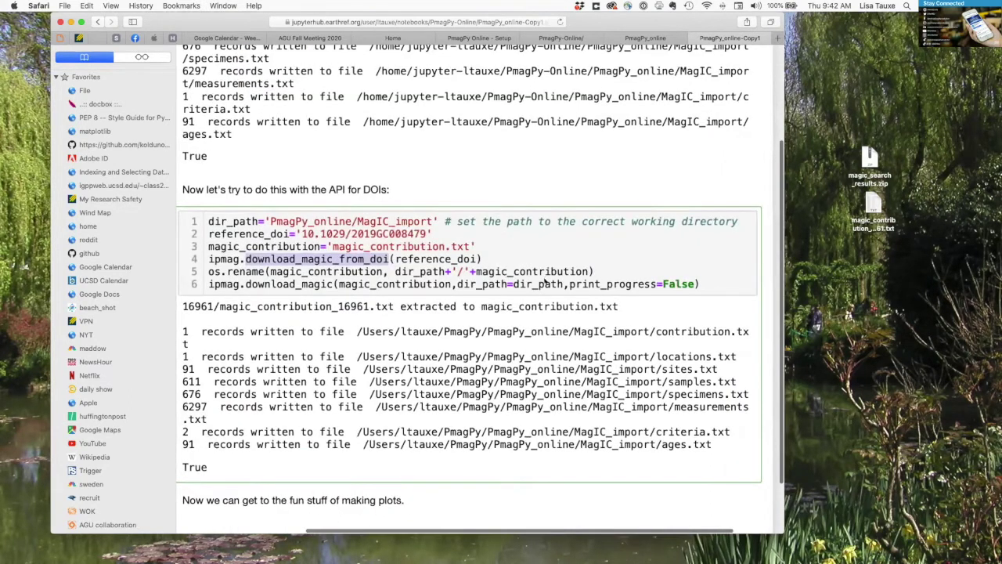
pyautogui.scroll(-2, 544, 278)
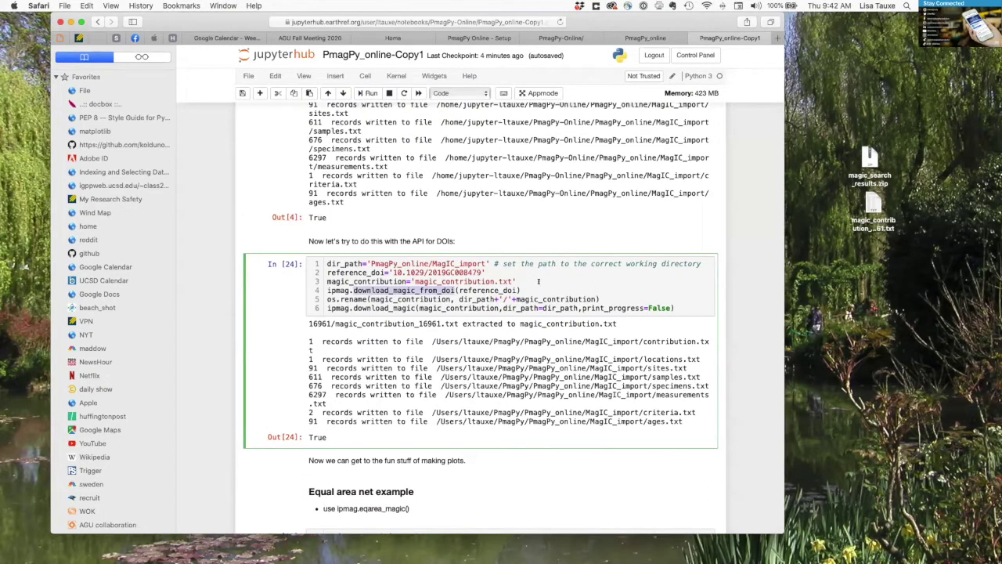
pyautogui.press('End')
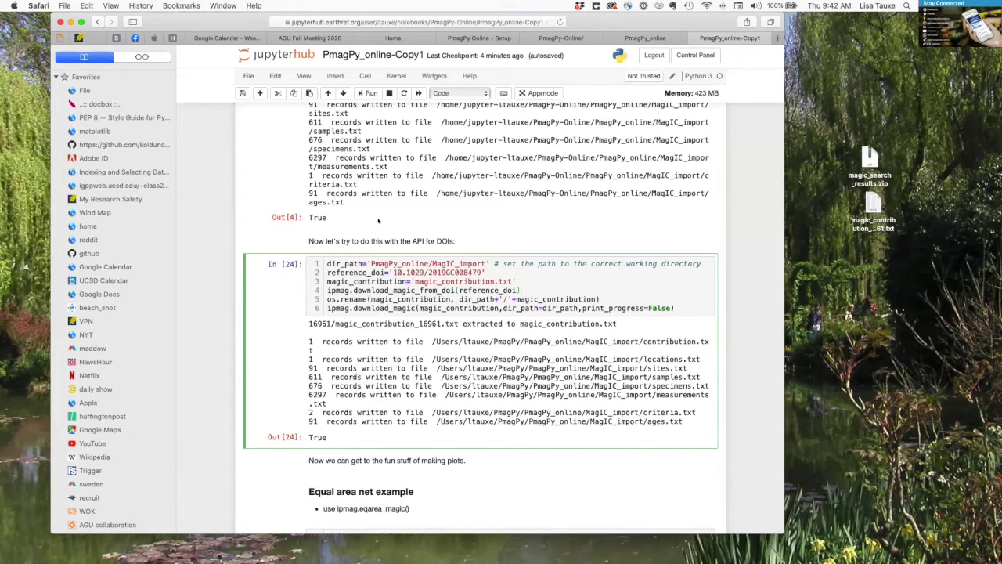
pyautogui.scroll(4, 378, 221)
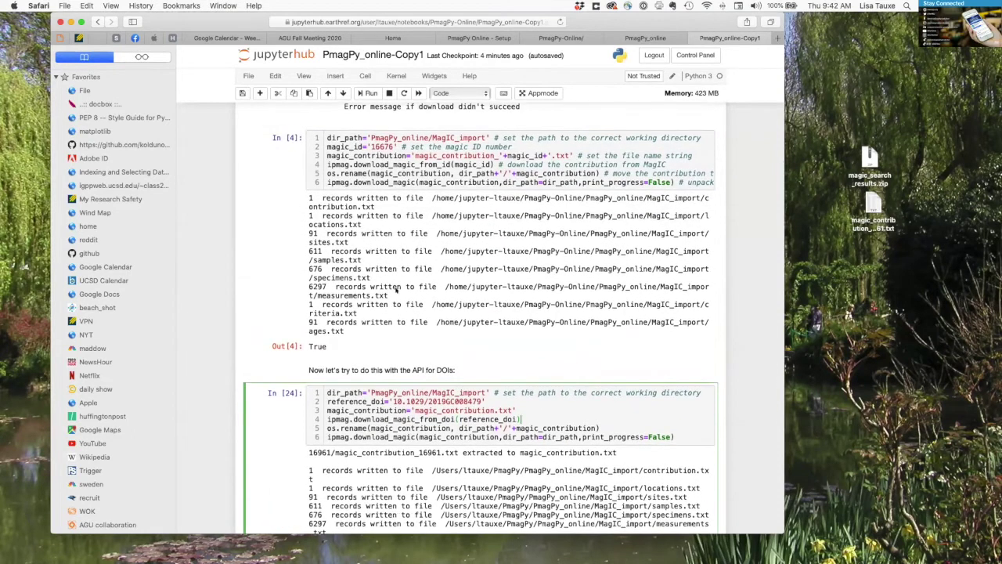
pyautogui.scroll(-3, 586, 297)
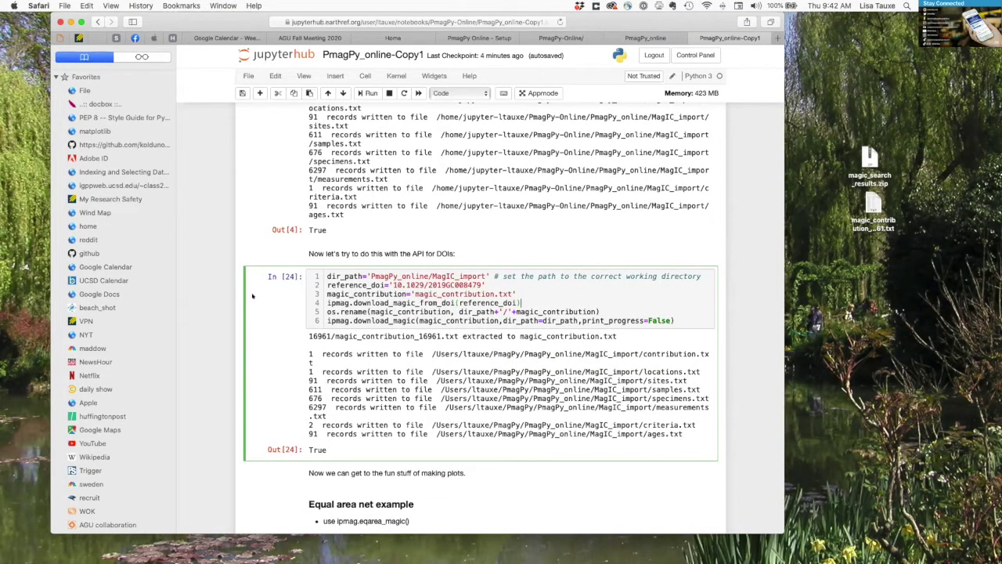
# Run the cell that downloads the MagIC contribution with reference DOI 10.1029/2019GC008479 into PmagPy_online/MagIC_import
pyautogui.click(368, 92)
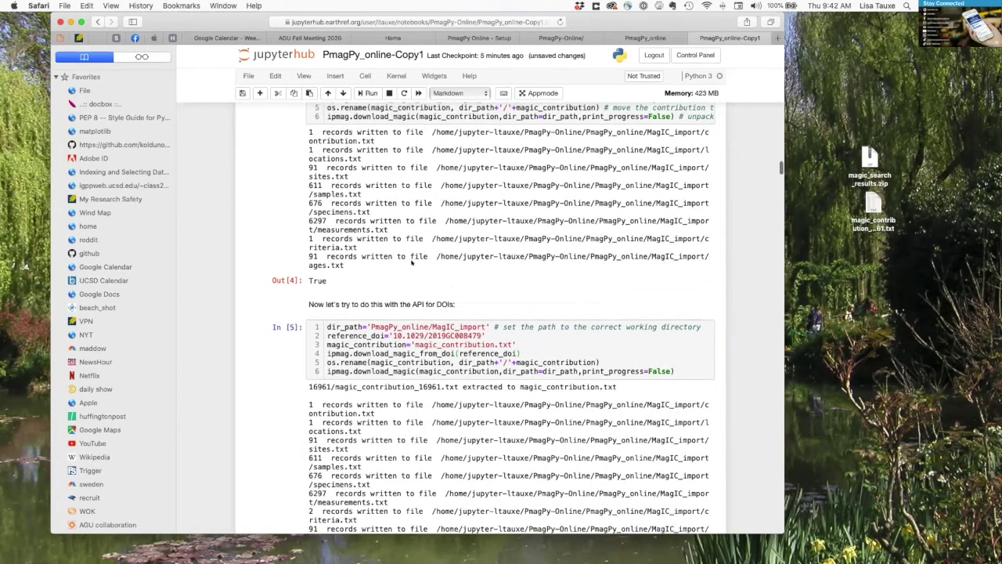
# Insert a code cell under the "API for DOIs" text, enter help(ipmag.download_magic_from_doi) and run it
pyautogui.click(414, 298)
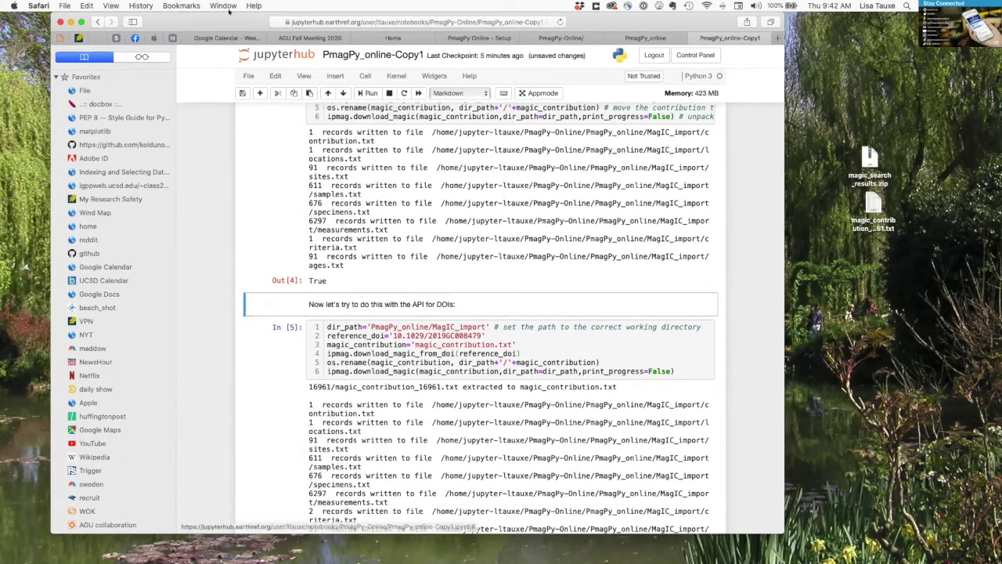
pyautogui.click(260, 92)
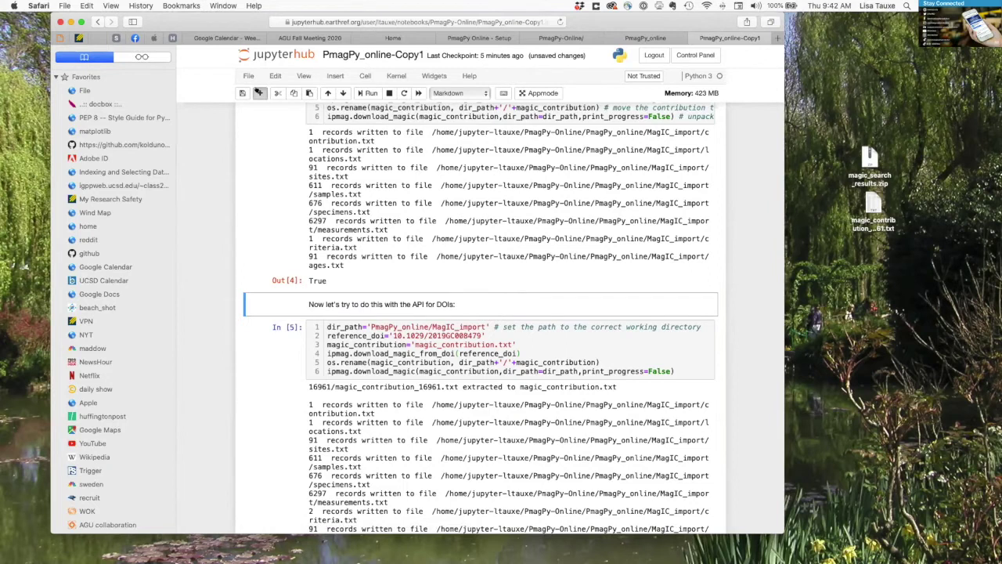
pyautogui.click(360, 321)
pyautogui.write('h')
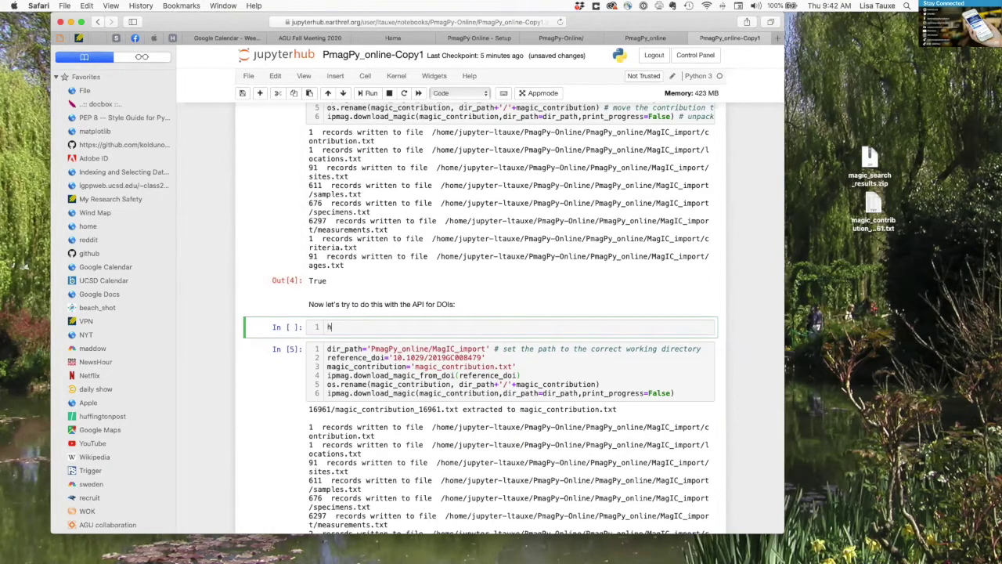
pyautogui.write('elp(i')
pyautogui.write('pmag.')
pyautogui.write('download')
pyautogui.write('_magic_f')
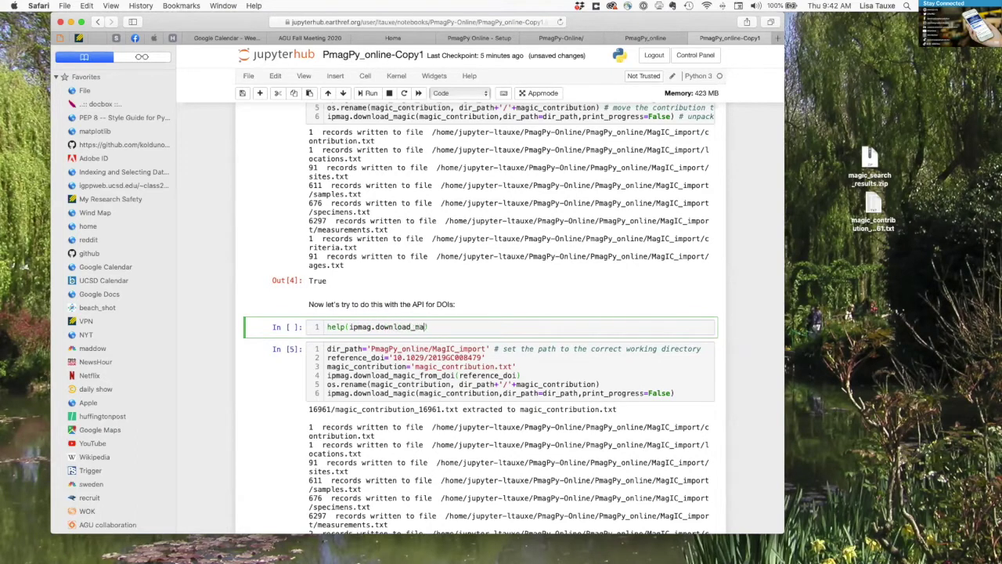
pyautogui.write('rom_doi')
pyautogui.click(367, 94)
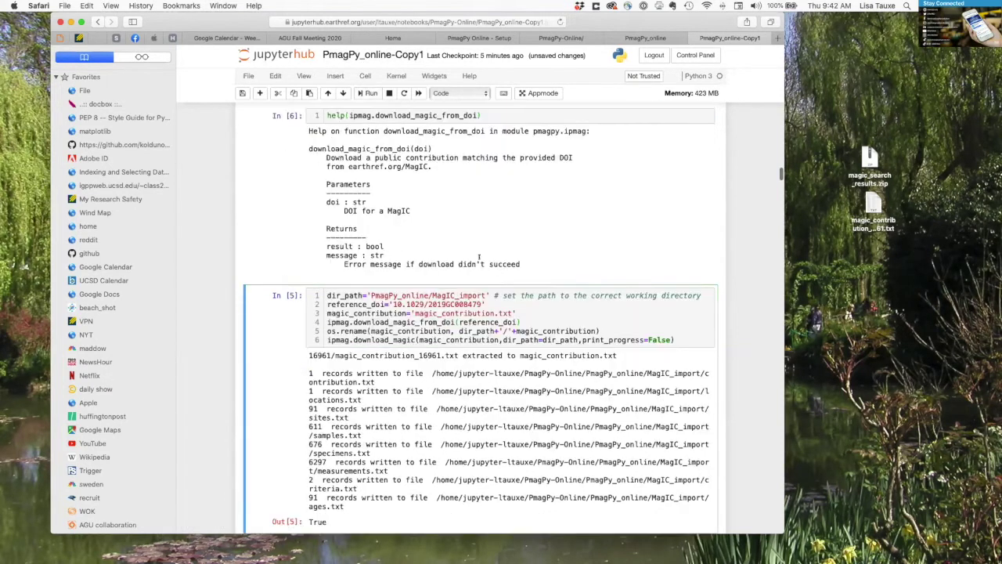
# Review the help text for download_magic_from_doi and delete that help cell from the notebook
pyautogui.scroll(-1, 478, 257)
pyautogui.scroll(1, 479, 257)
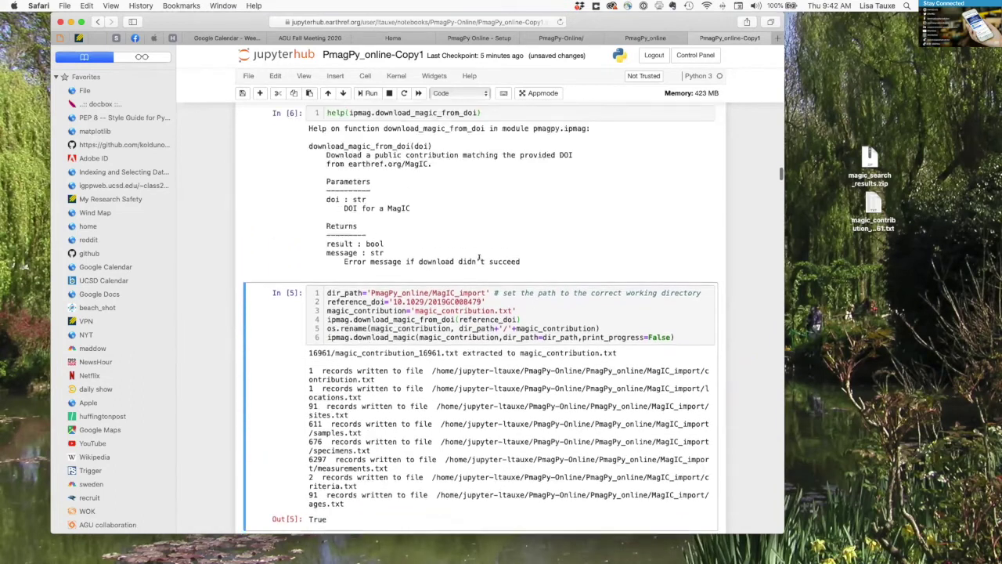
pyautogui.scroll(3, 480, 258)
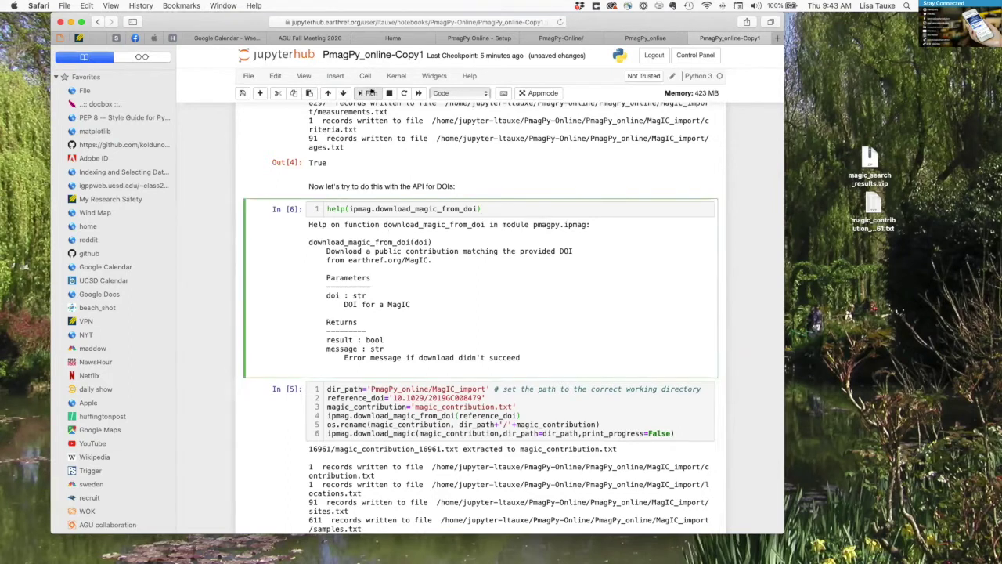
pyautogui.click(278, 92)
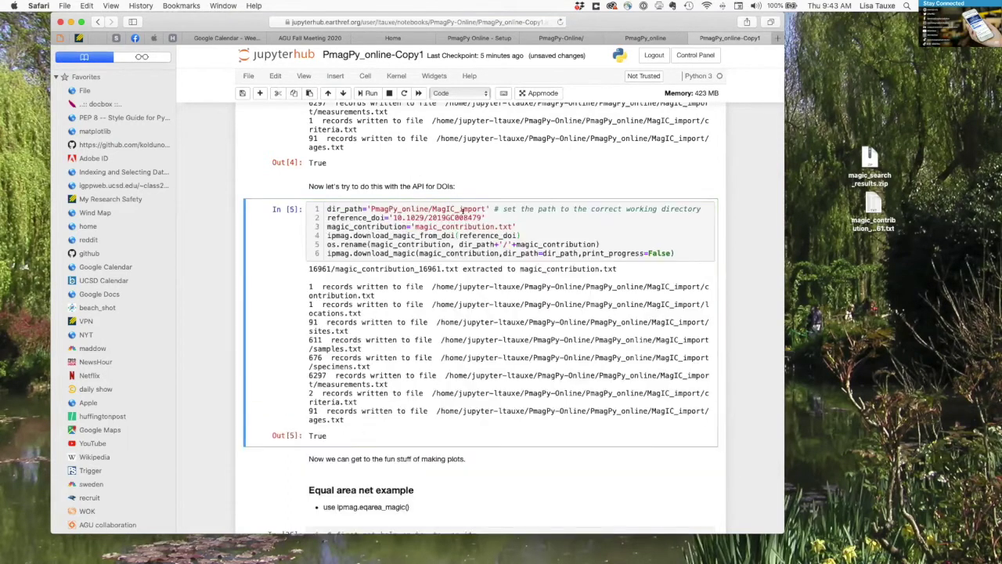
# Examine the DOI download cell and its list of written files, continuing to the Equal area net example
pyautogui.scroll(-3, 462, 210)
pyautogui.scroll(3, 462, 210)
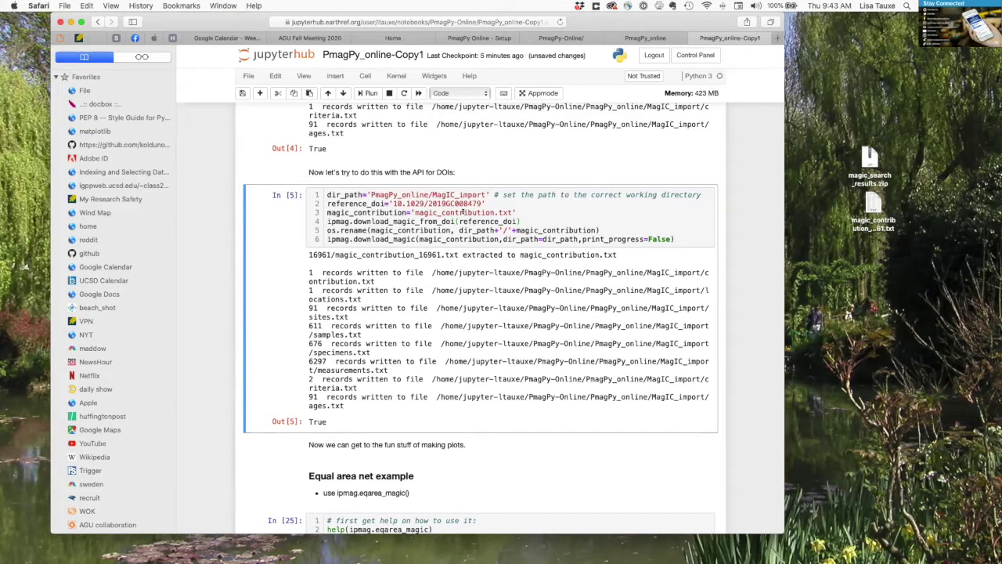
pyautogui.scroll(-1, 462, 212)
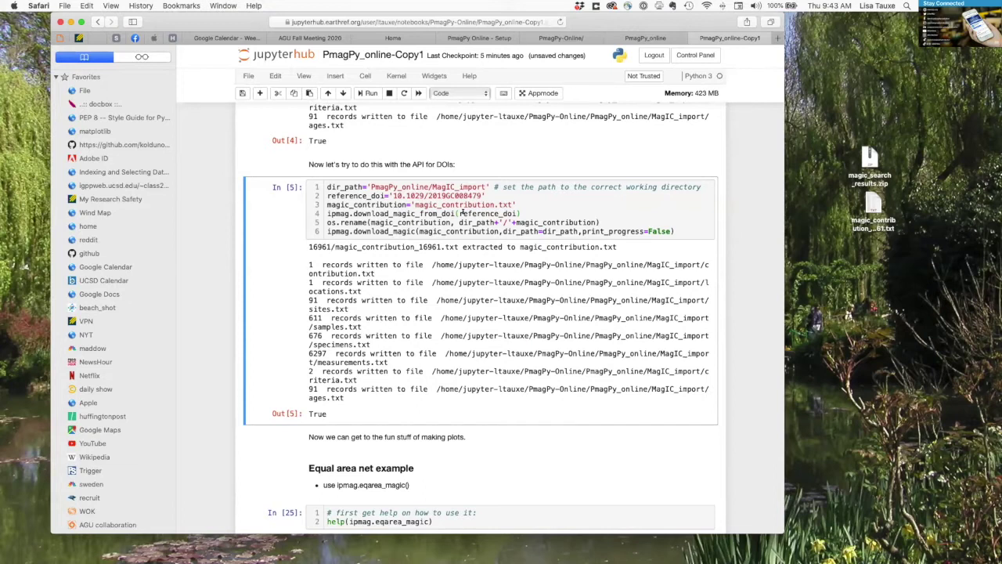
pyautogui.scroll(-1, 463, 212)
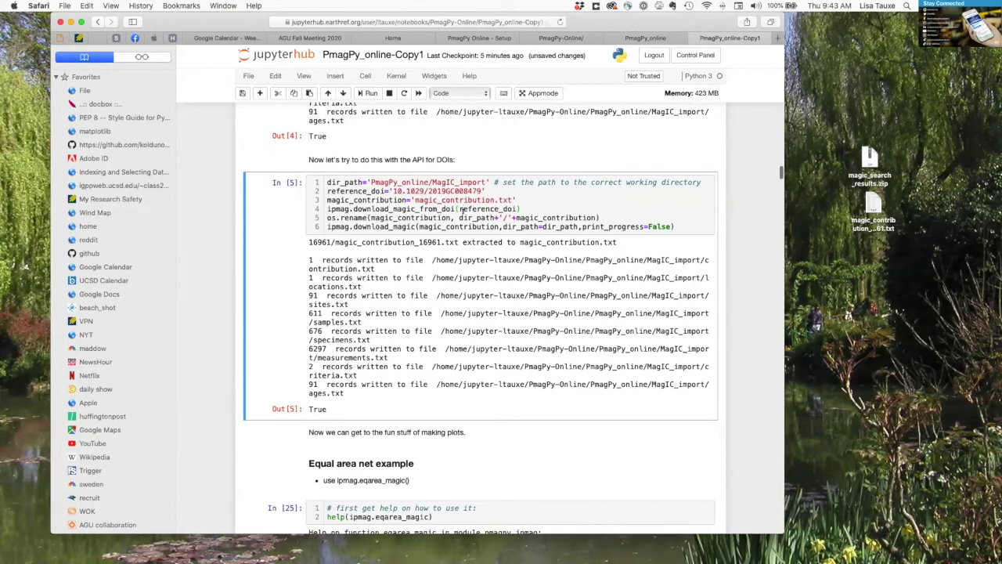
pyautogui.scroll(-5, 462, 212)
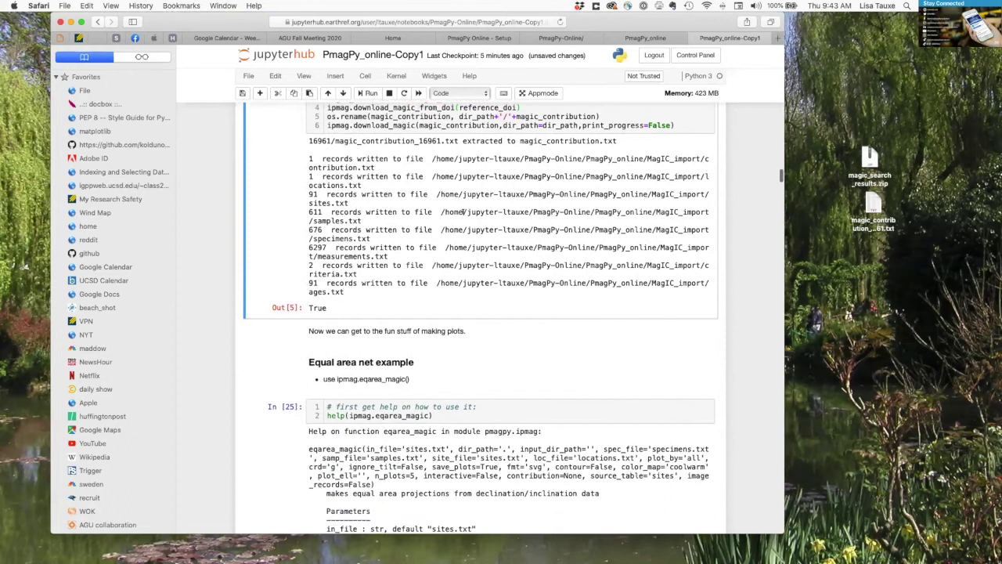
pyautogui.scroll(-8, 463, 212)
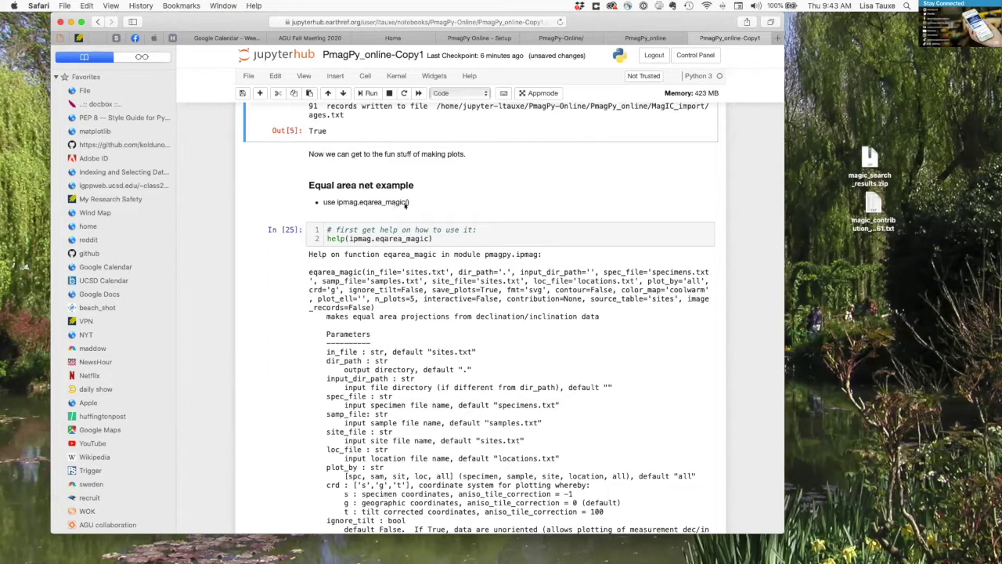
# Read through the parameters and return values in the ipmag.eqarea_magic help output and look at the plotting cell below it
pyautogui.click(512, 229)
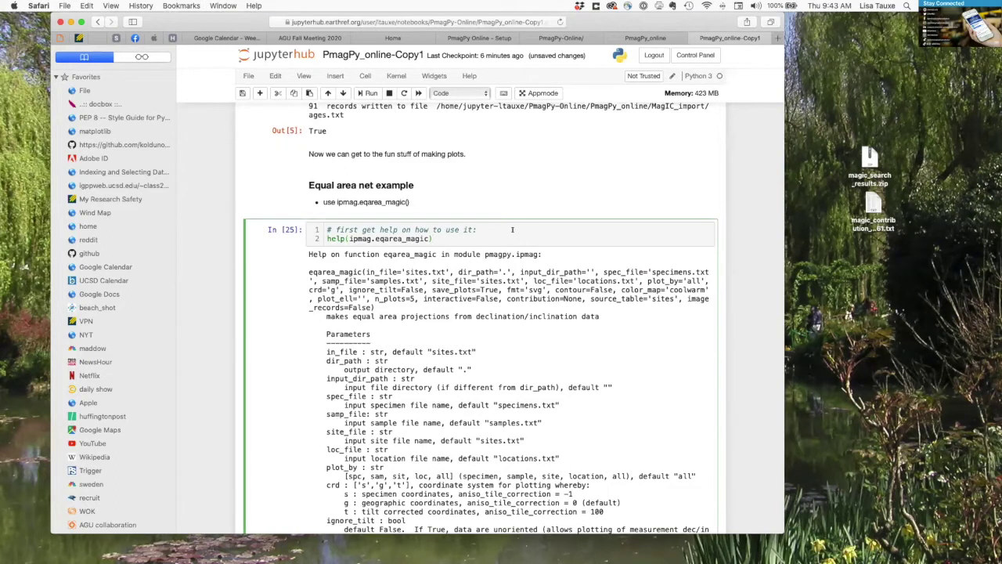
pyautogui.scroll(-7, 513, 229)
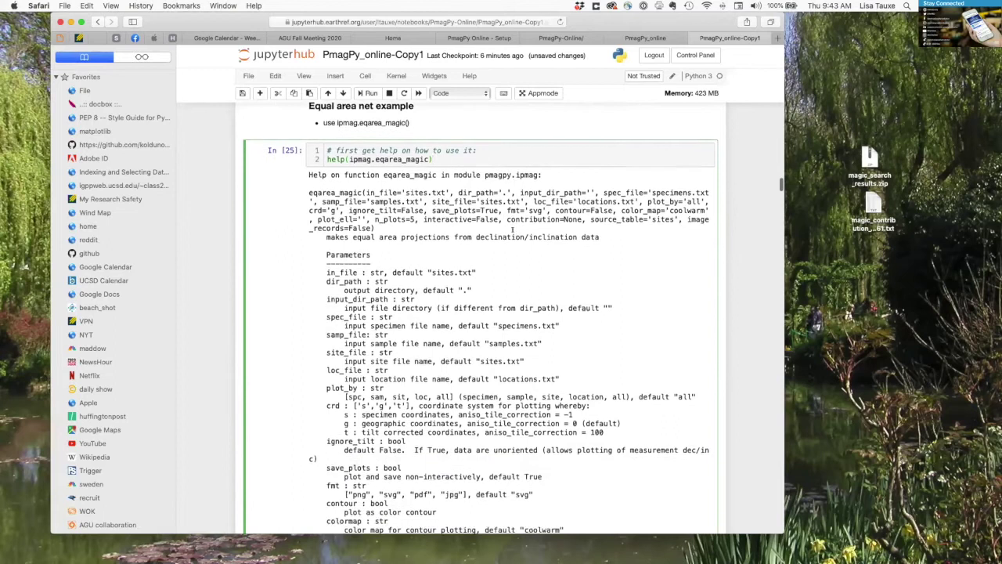
pyautogui.scroll(-10, 512, 230)
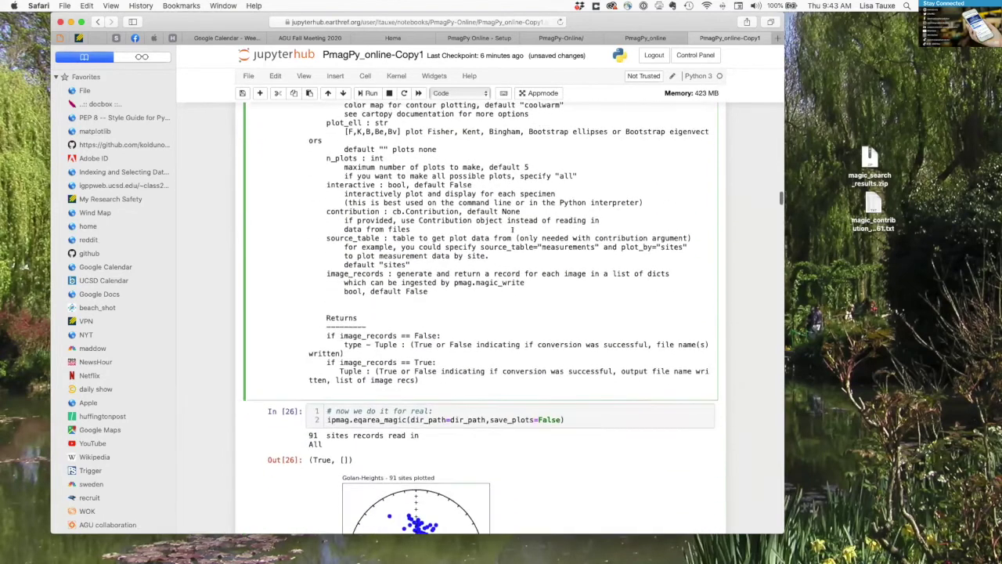
pyautogui.scroll(-2, 512, 231)
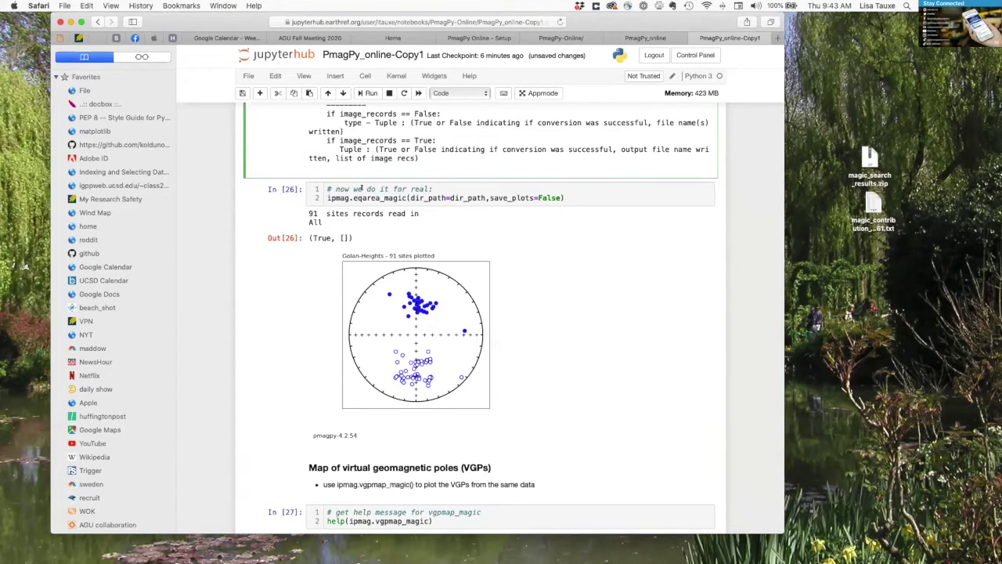
# Compare the eqarea_magic arguments and defaults with the DOI cell's variables and the call in the plotting cell
pyautogui.scroll(15, 367, 189)
pyautogui.scroll(5, 369, 188)
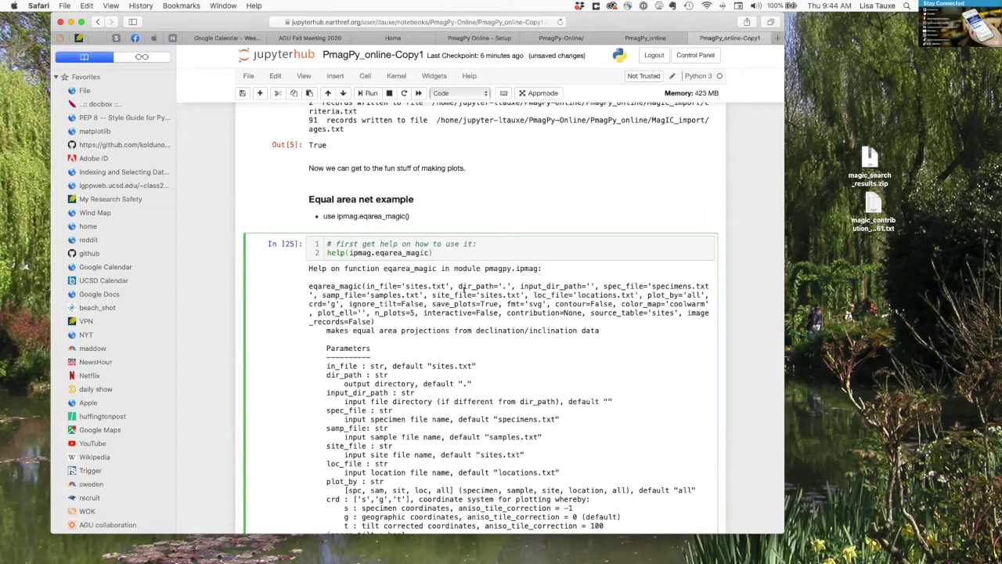
pyautogui.scroll(7, 466, 290)
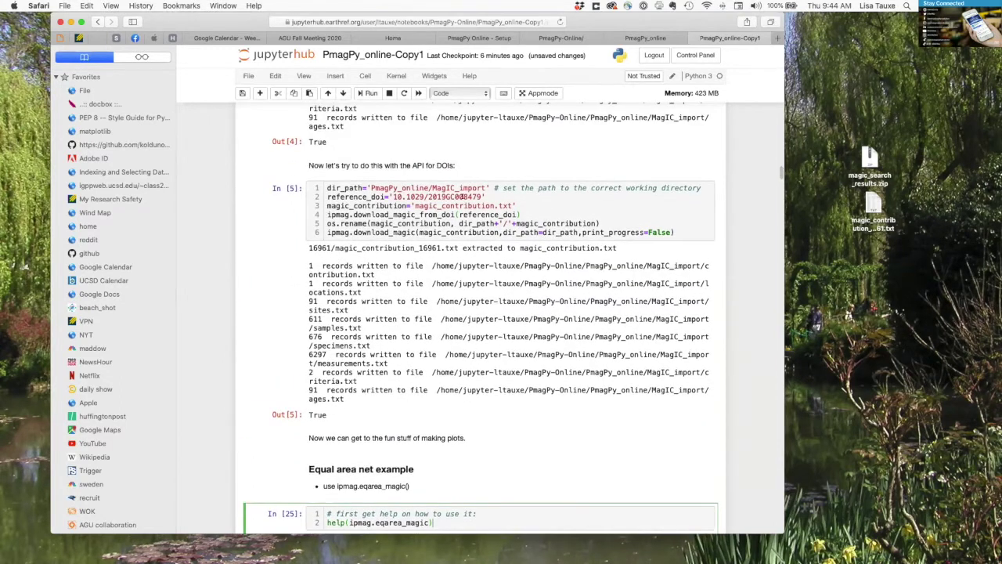
pyautogui.scroll(-7, 461, 331)
pyautogui.scroll(-9, 460, 331)
pyautogui.scroll(6, 462, 339)
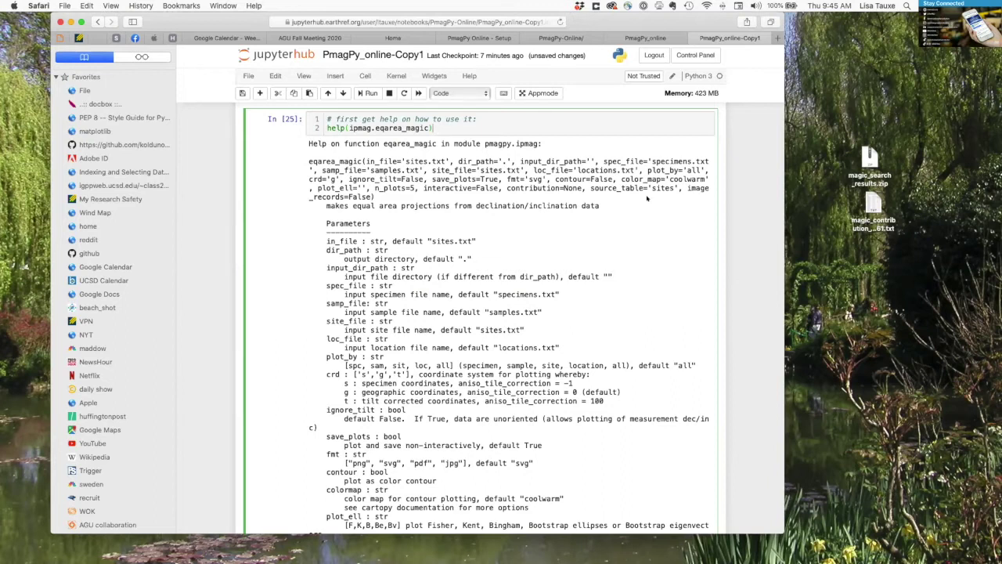
pyautogui.scroll(-2, 646, 198)
pyautogui.scroll(-15, 647, 199)
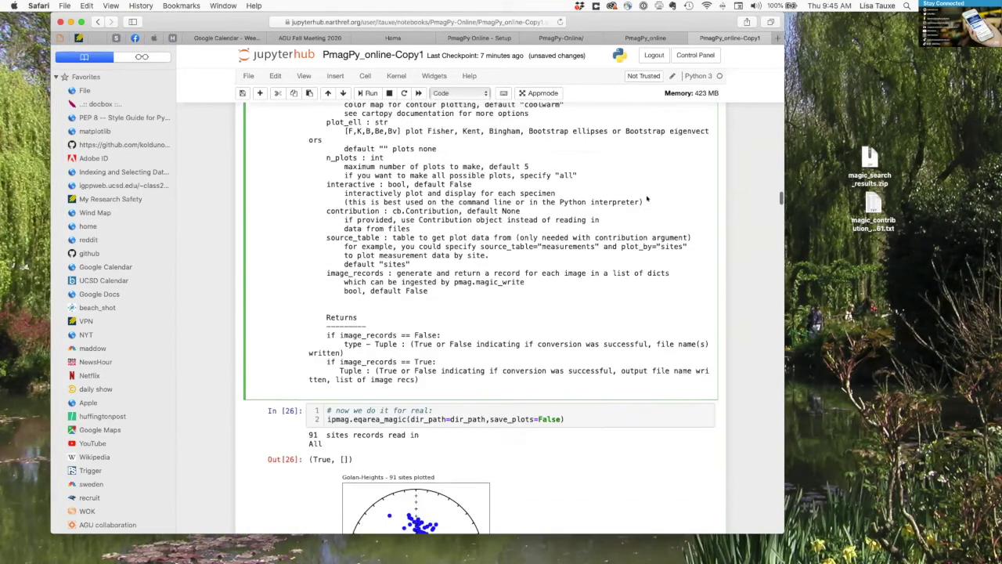
pyautogui.scroll(-2, 647, 198)
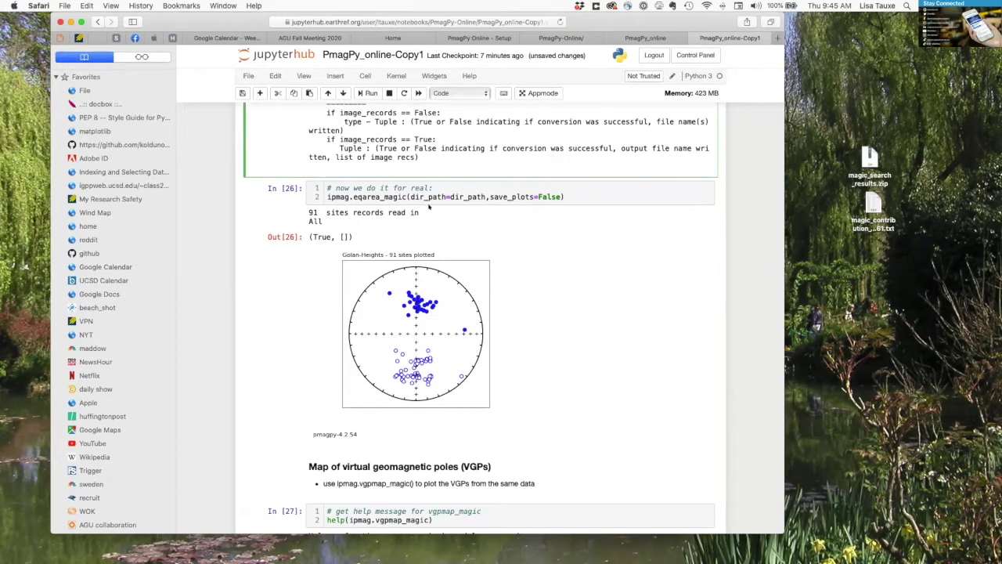
# Check the dir_path definition in the DOI cell and run the ipmag.eqarea_magic plotting cell with save_plots=False
pyautogui.scroll(20, 487, 196)
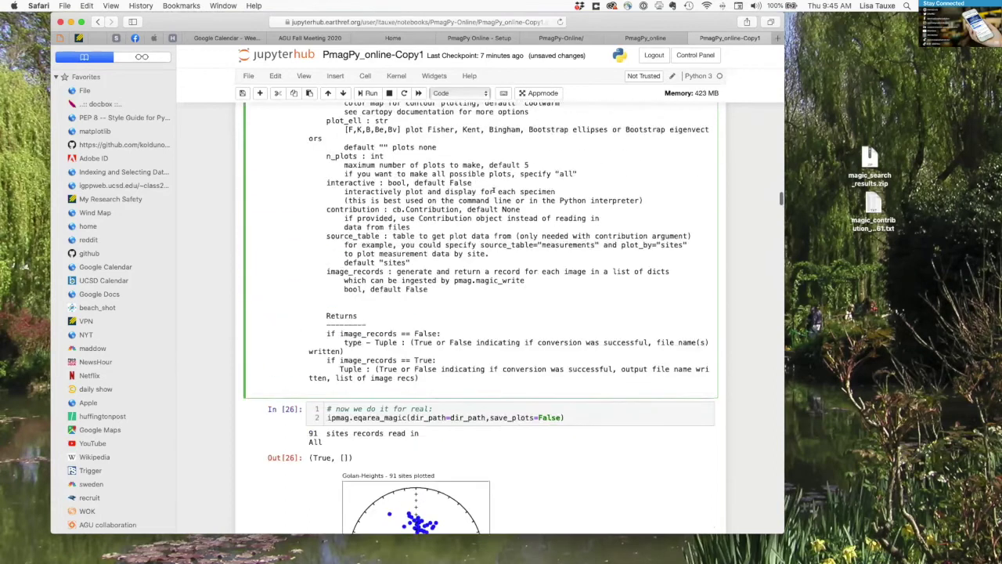
pyautogui.scroll(10, 493, 189)
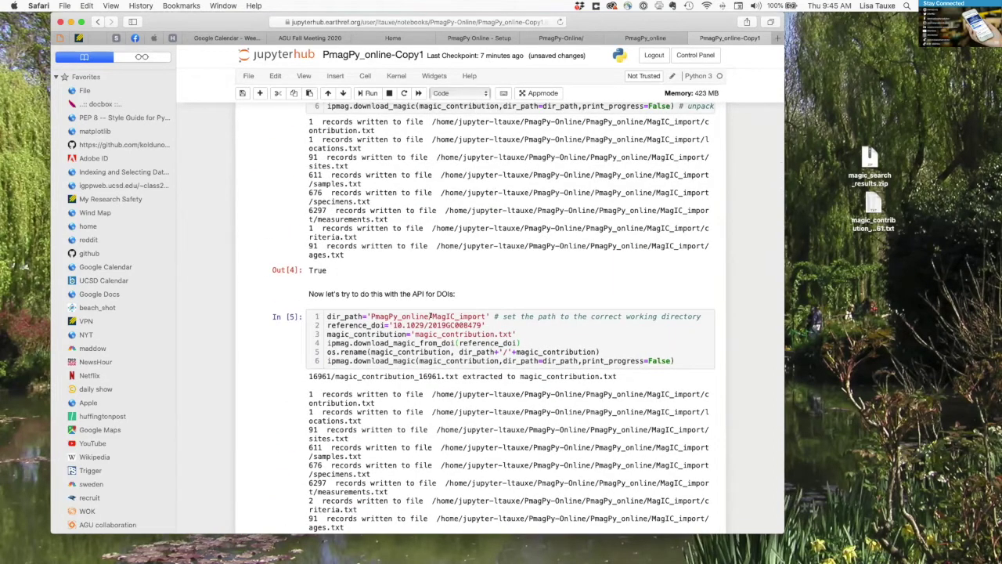
pyautogui.scroll(-15, 580, 323)
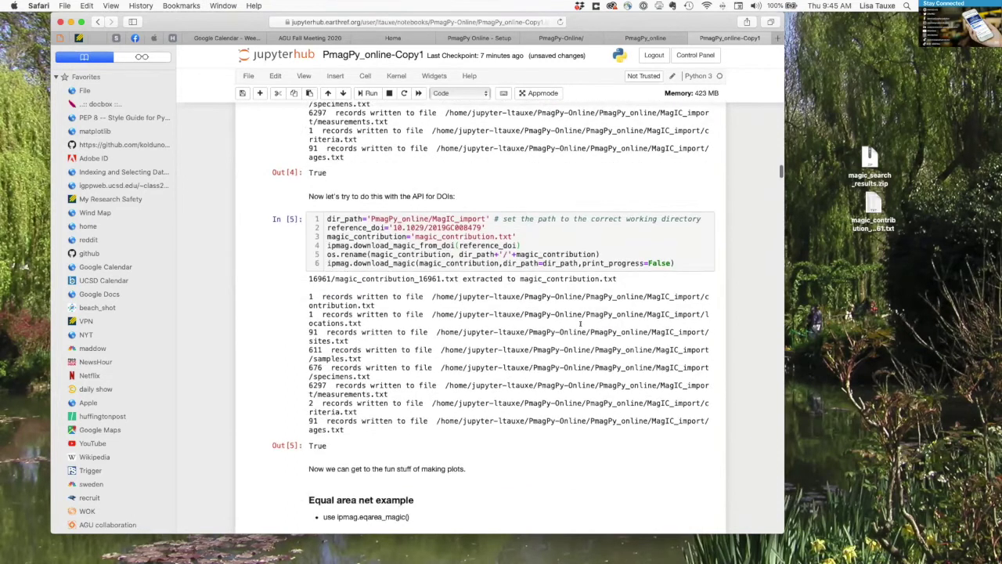
pyautogui.scroll(-8, 580, 324)
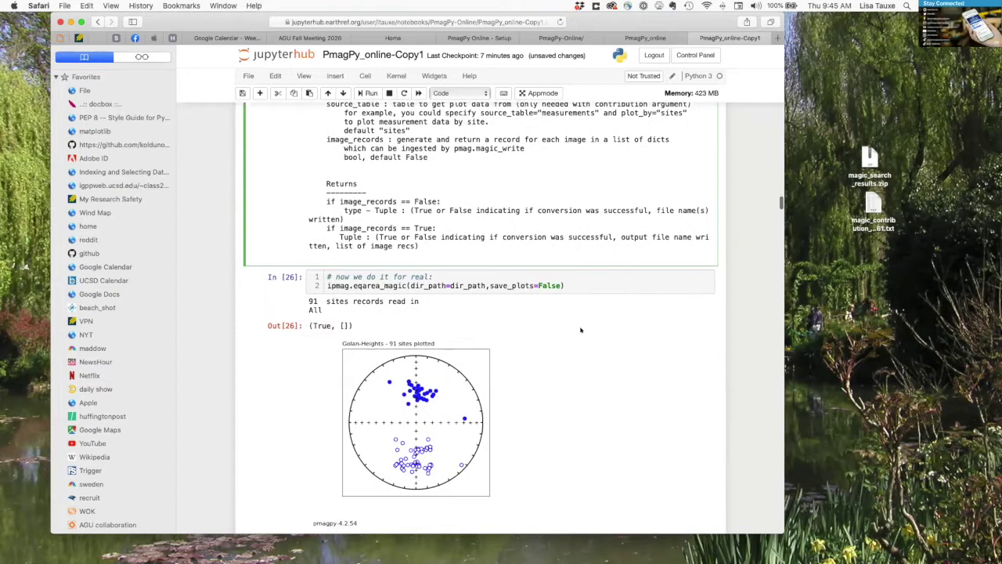
pyautogui.scroll(-2, 580, 330)
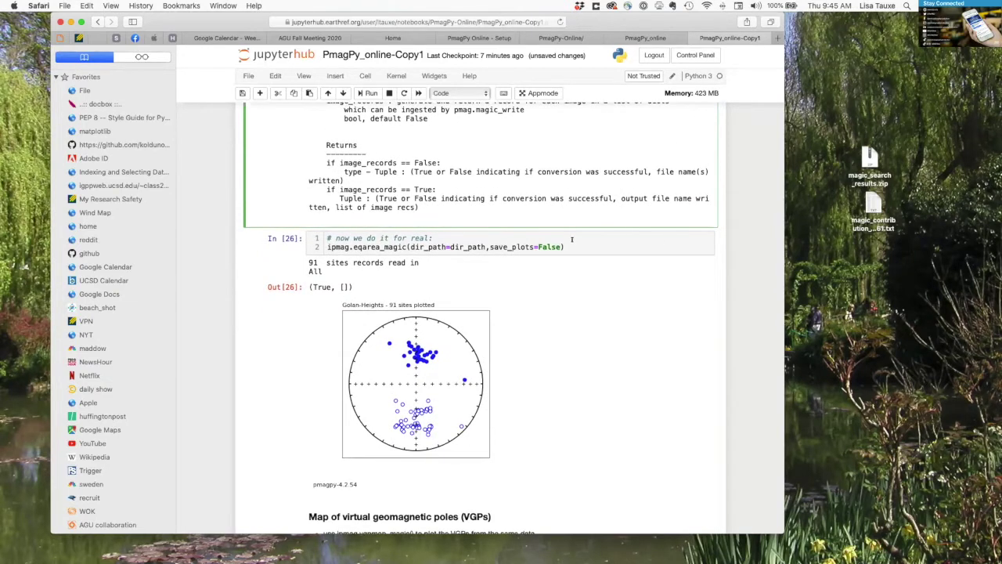
pyautogui.click(573, 240)
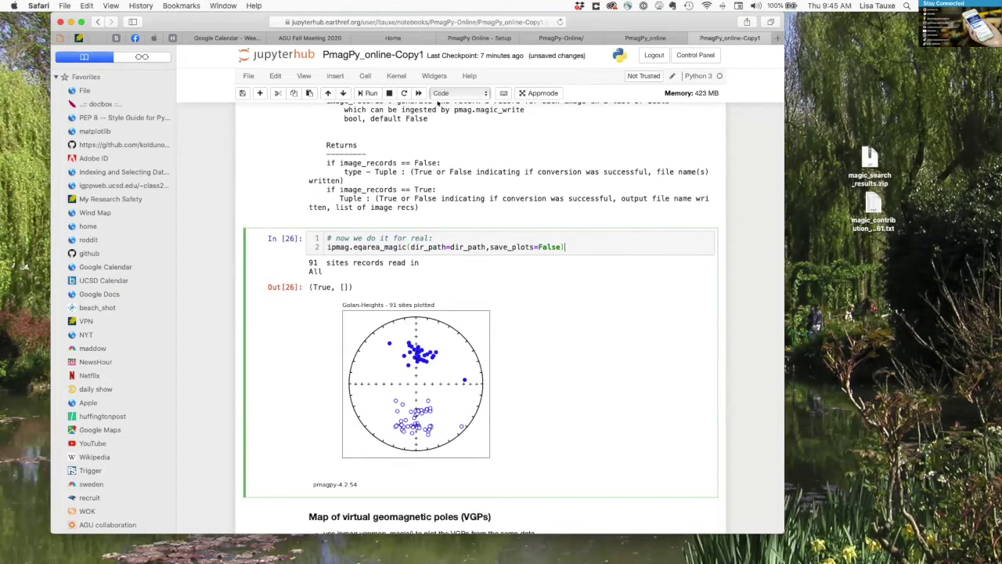
pyautogui.click(364, 93)
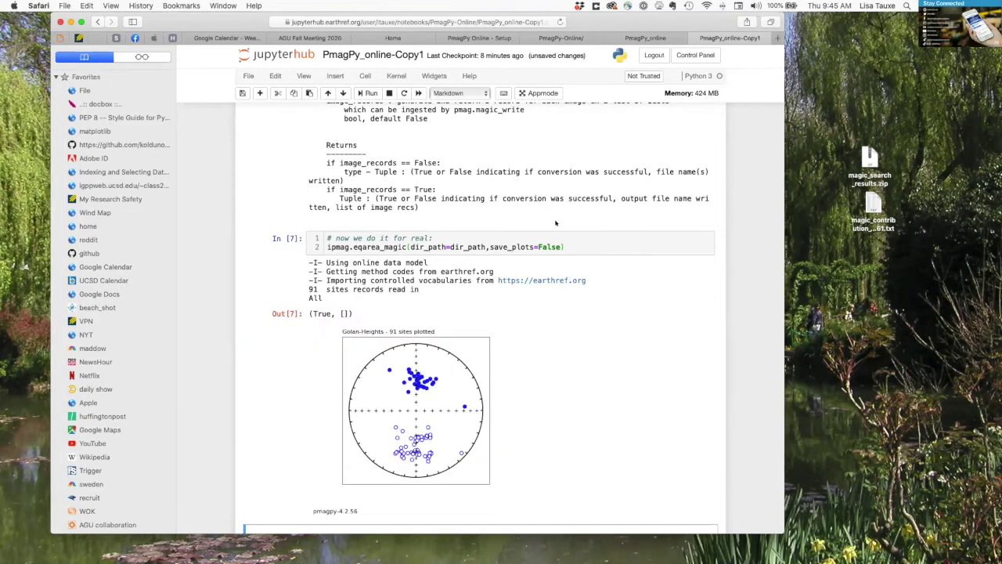
pyautogui.scroll(-3, 463, 306)
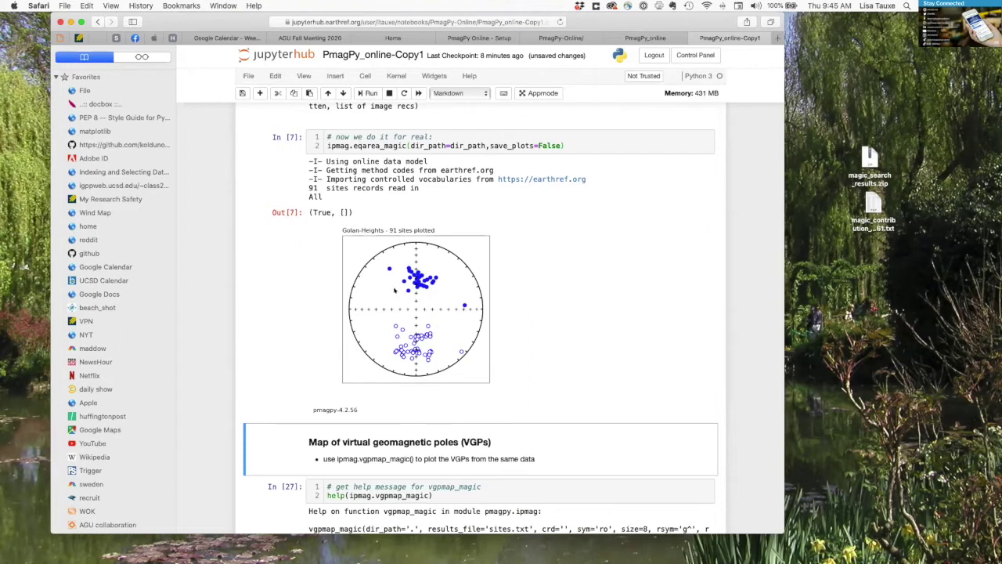
# Change save_plots to True in the ipmag.eqarea_magic cell and rerun it to save the equal area plot
pyautogui.scroll(2, 563, 266)
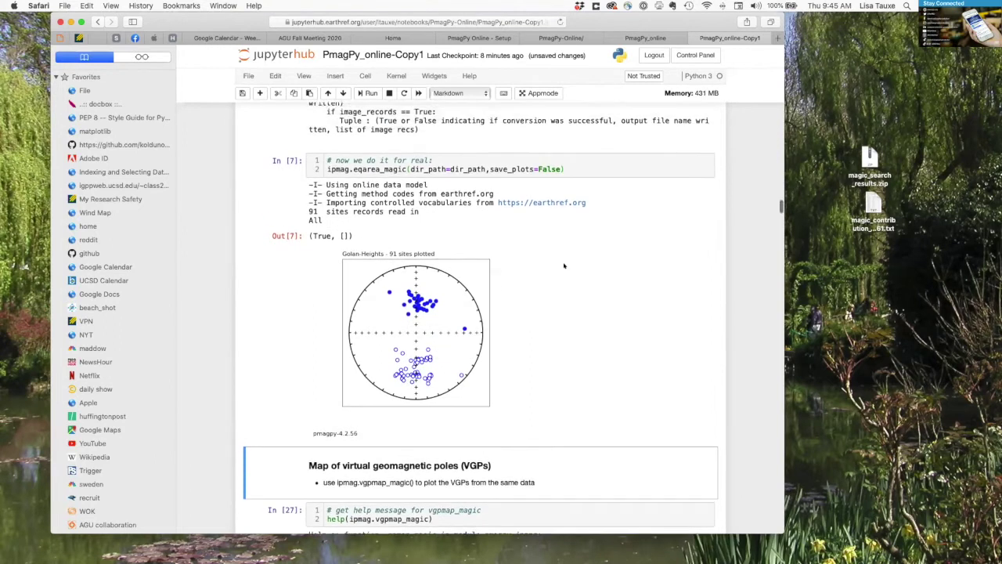
pyautogui.doubleClick(547, 226)
pyautogui.write('True')
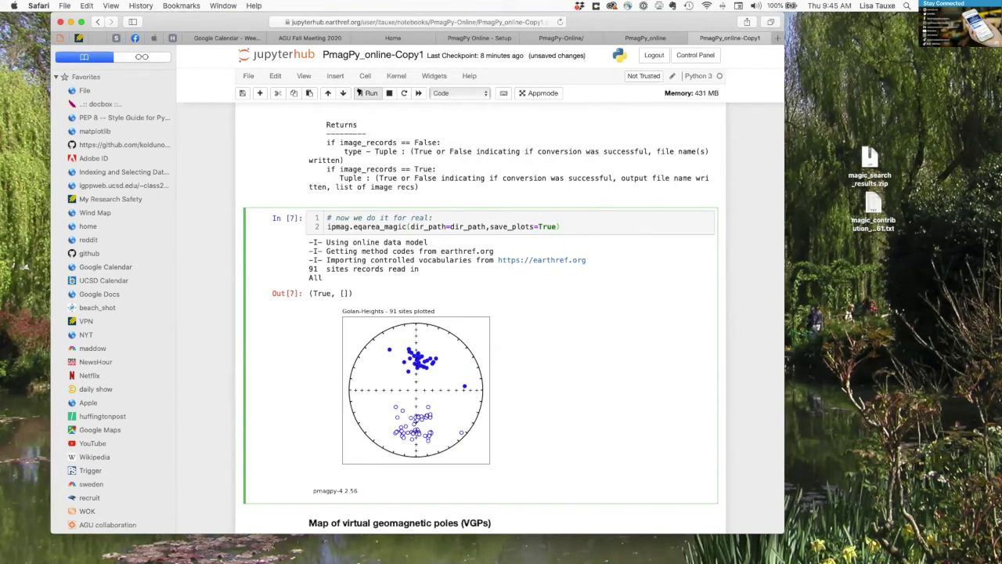
pyautogui.click(365, 93)
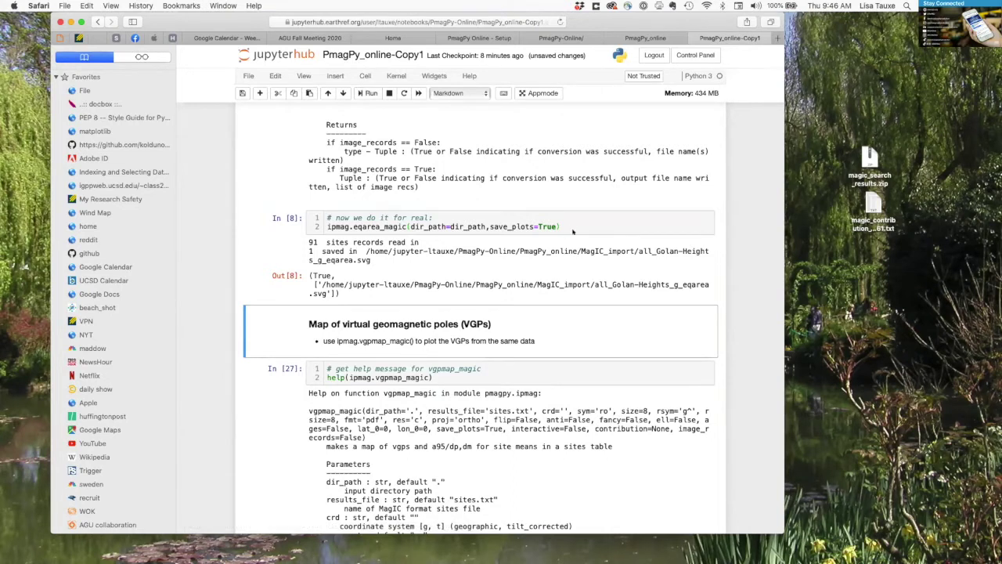
# Add the argument fmt='png' to the ipmag.eqarea_magic call and rerun the cell to save the plot as PNG
pyautogui.click(552, 223)
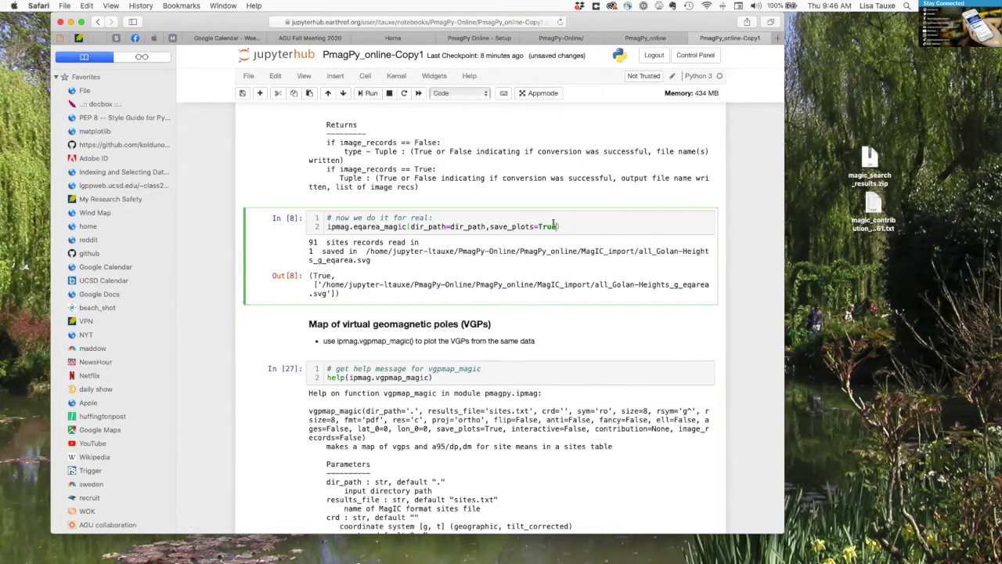
pyautogui.write(",fmt='png")
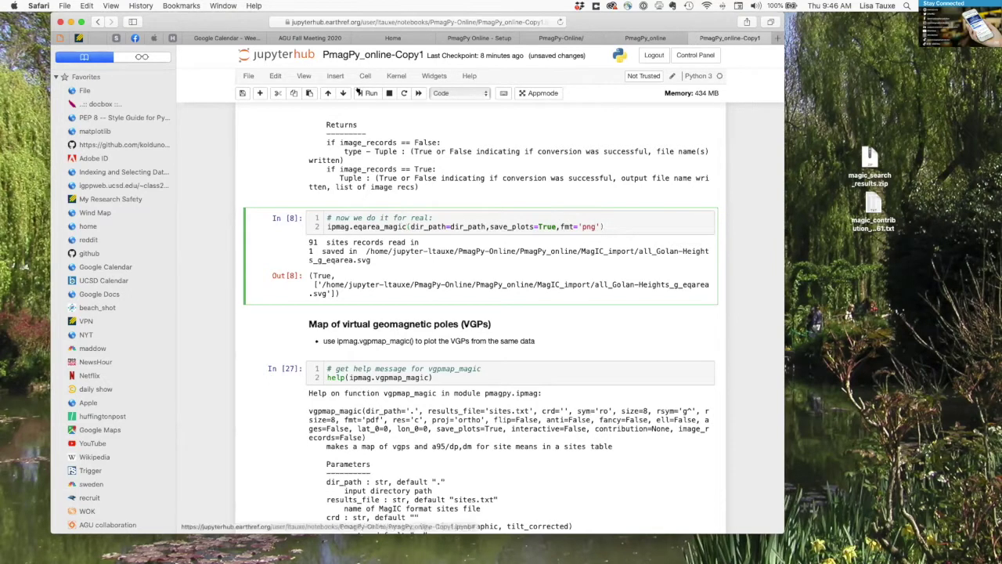
pyautogui.click(368, 93)
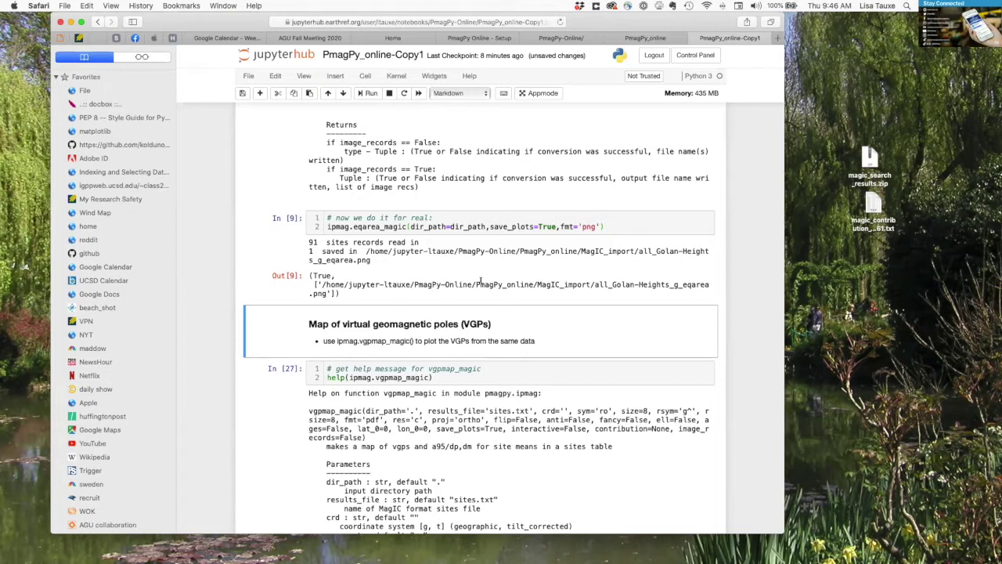
# Browse the notebook files to PmagPy_online/MagIC_import and download all_Golan-Heights_g_eqarea.png
pyautogui.click(245, 75)
pyautogui.click(251, 105)
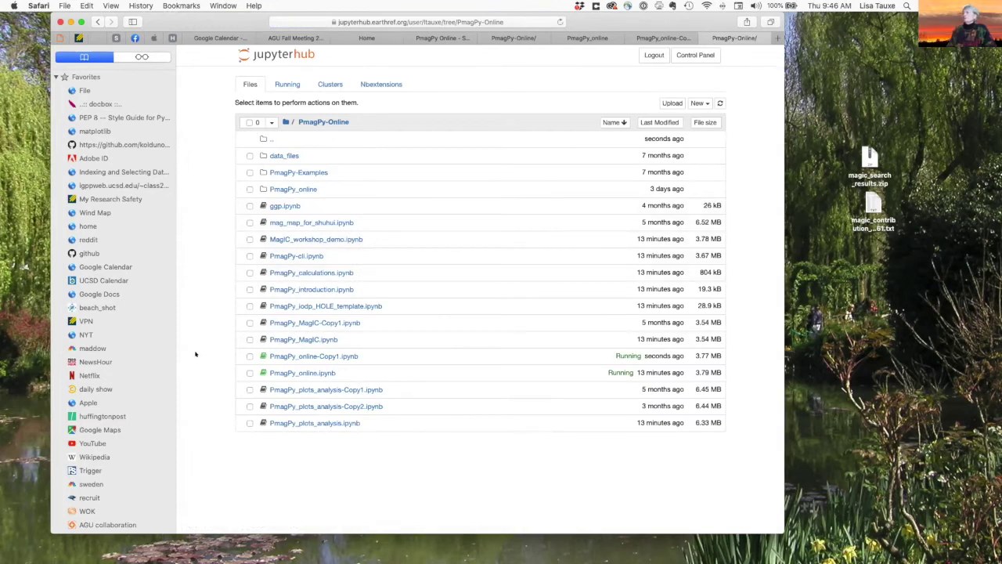
pyautogui.click(299, 188)
pyautogui.click(301, 155)
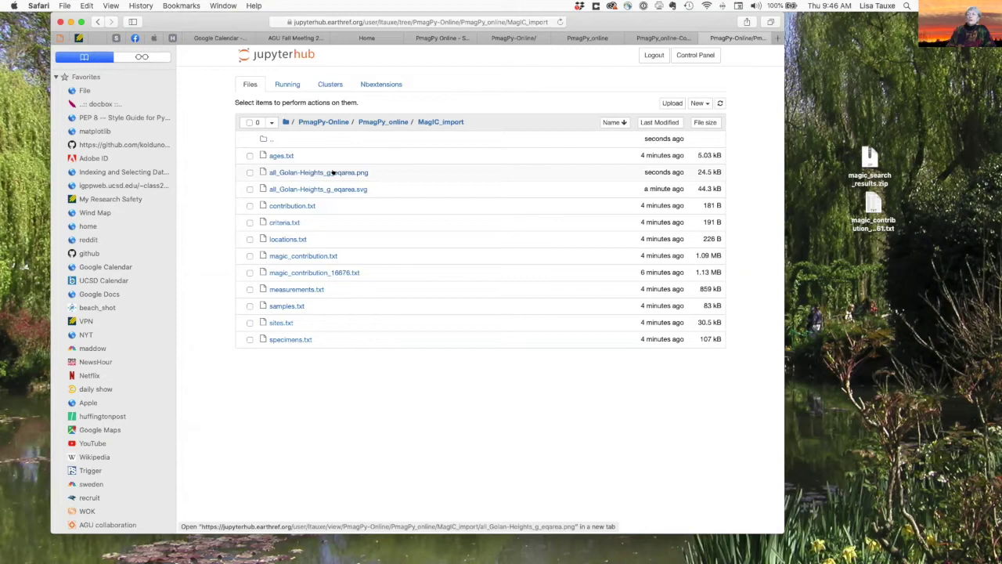
pyautogui.click(249, 171)
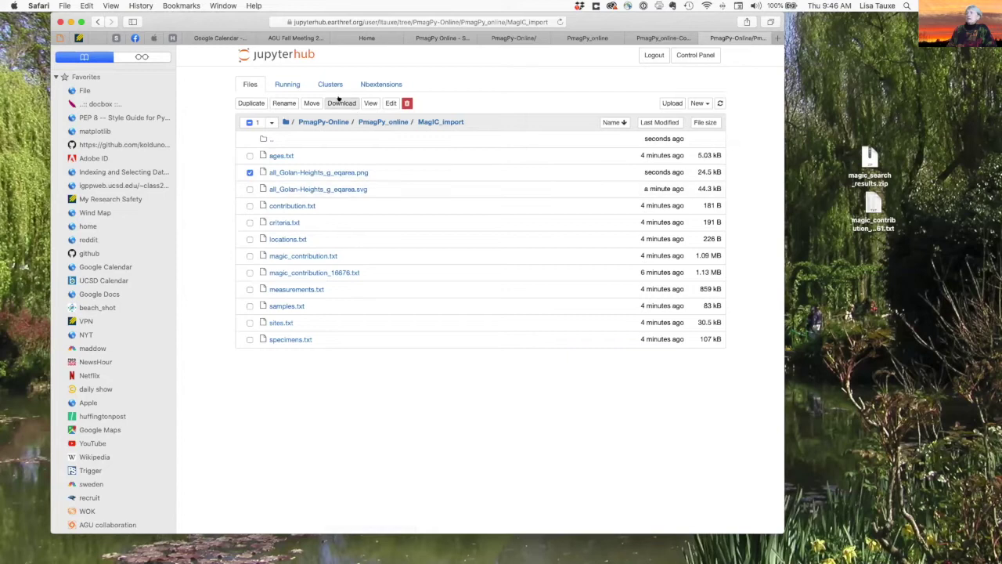
pyautogui.click(339, 99)
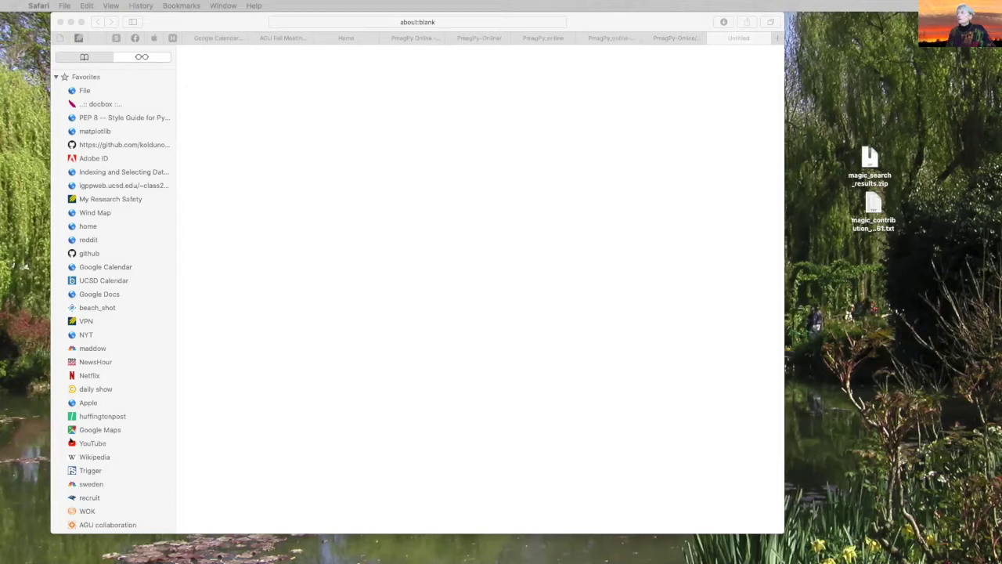
# Place the downloaded all_Golan-Heights_g_eqarea.png on the desktop and open it in Preview
pyautogui.moveTo(983, 353); pyautogui.dragTo(864, 263)
pyautogui.click(865, 260)
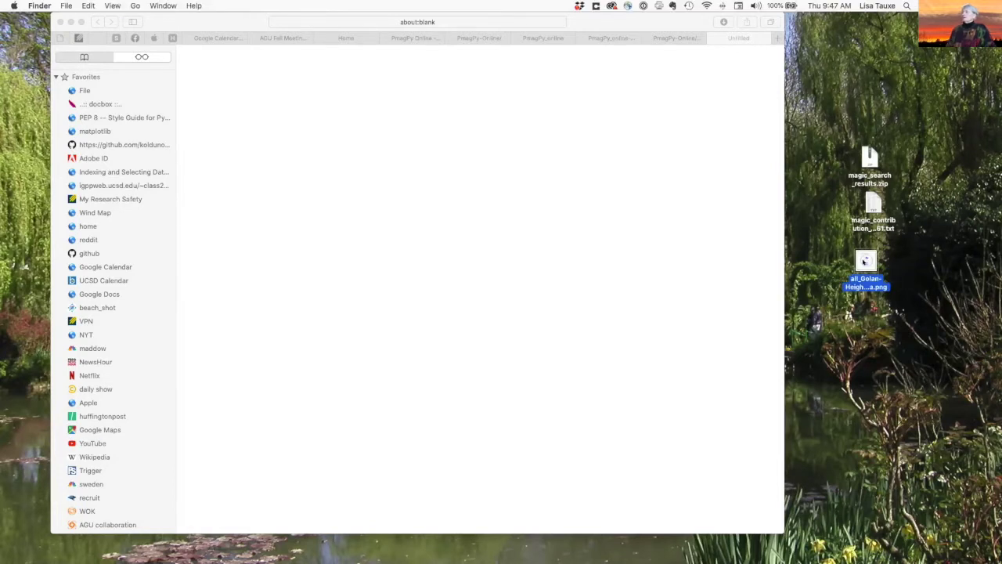
pyautogui.doubleClick(866, 260)
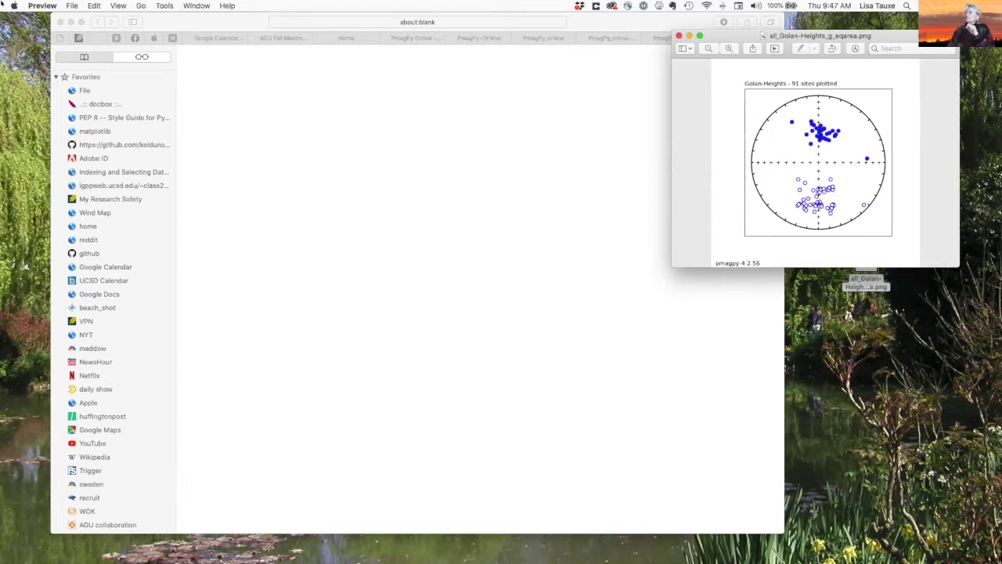
# Close the equal area image in Preview and return to the PmagPy_online-Copy1 notebook in Safari
pyautogui.click(993, 5)
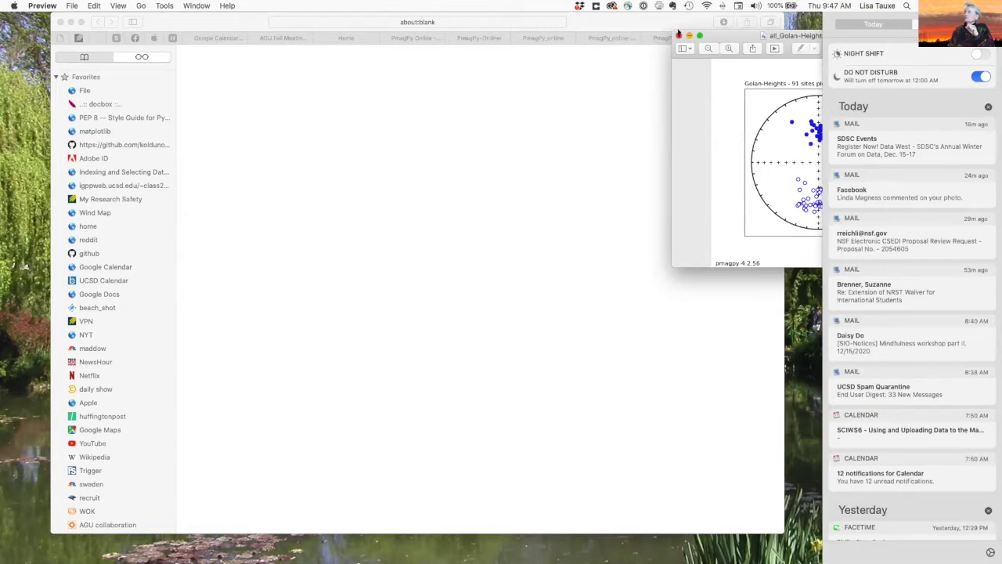
pyautogui.click(679, 36)
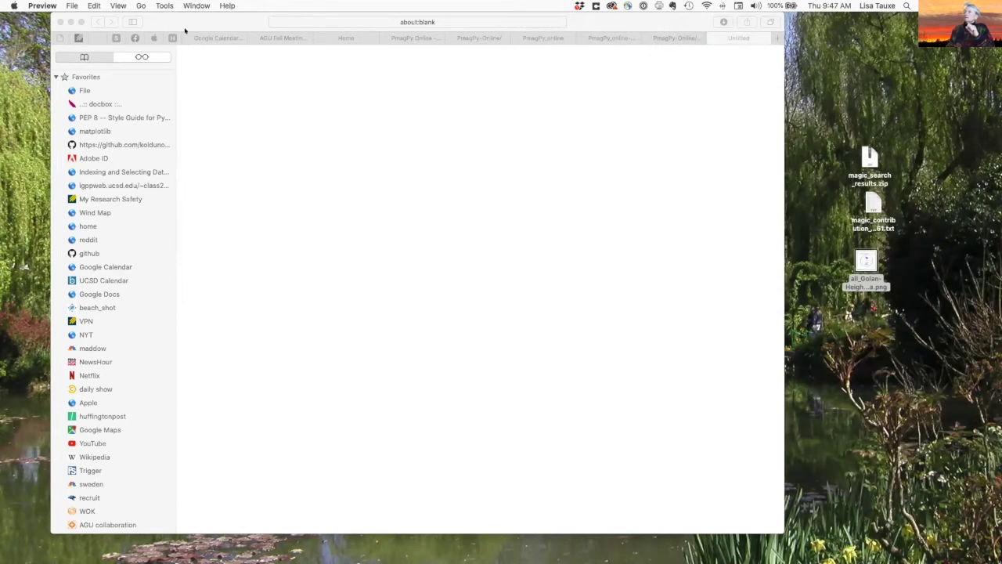
pyautogui.click(185, 29)
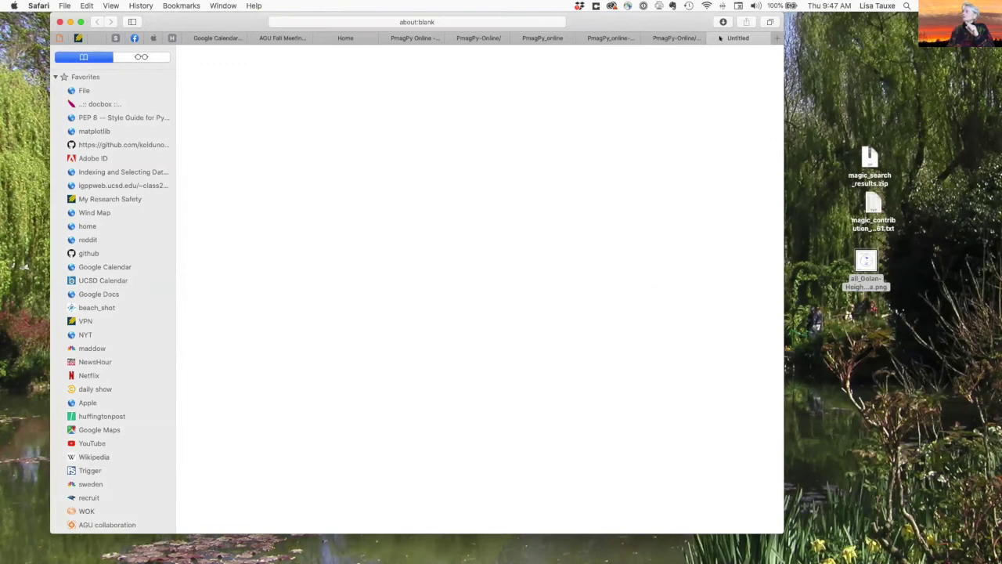
pyautogui.click(675, 37)
pyautogui.click(611, 38)
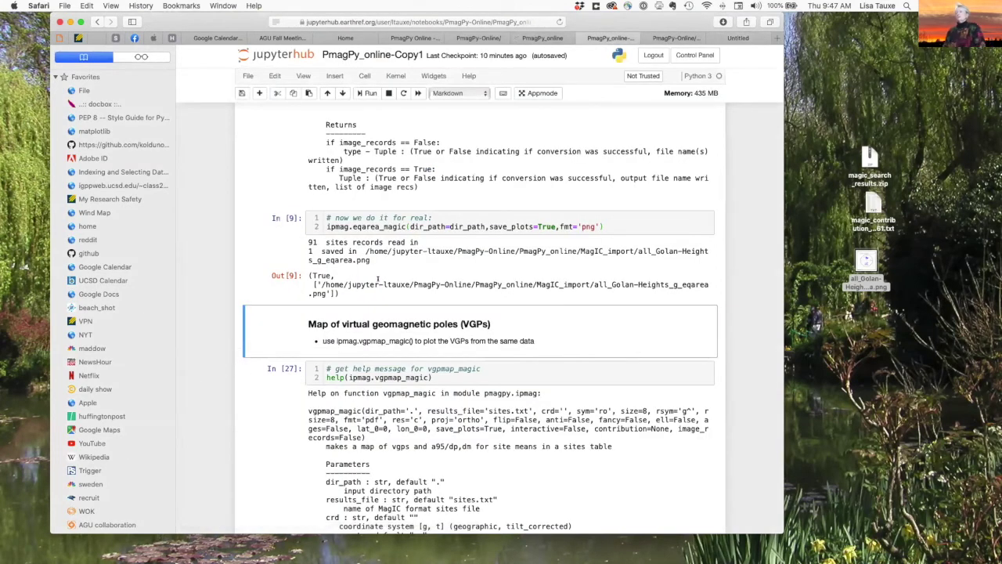
# Look back through the eqarea_magic help, the module import cell and the DOI import cell, ending at the plotting cell
pyautogui.scroll(2, 374, 279)
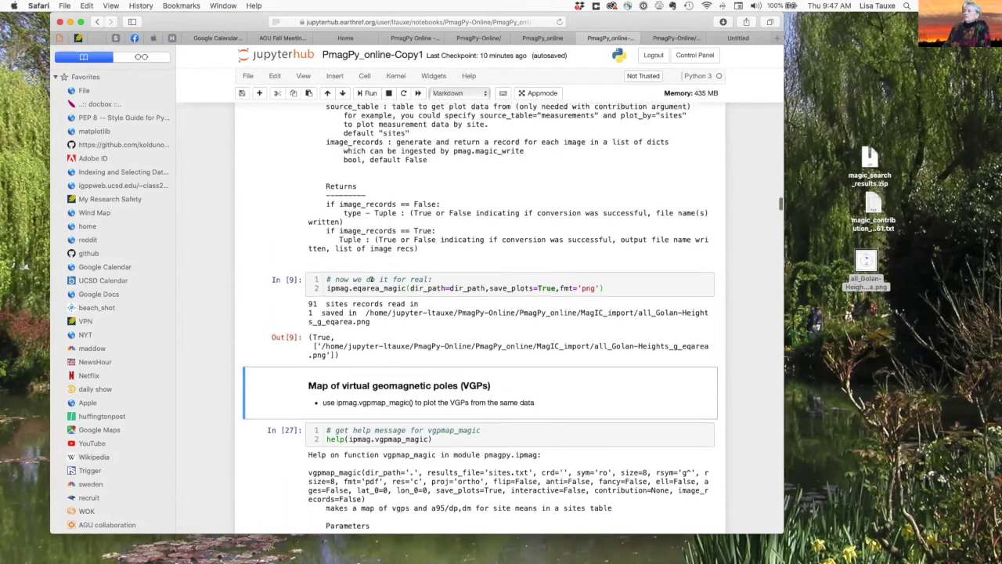
pyautogui.scroll(5, 371, 279)
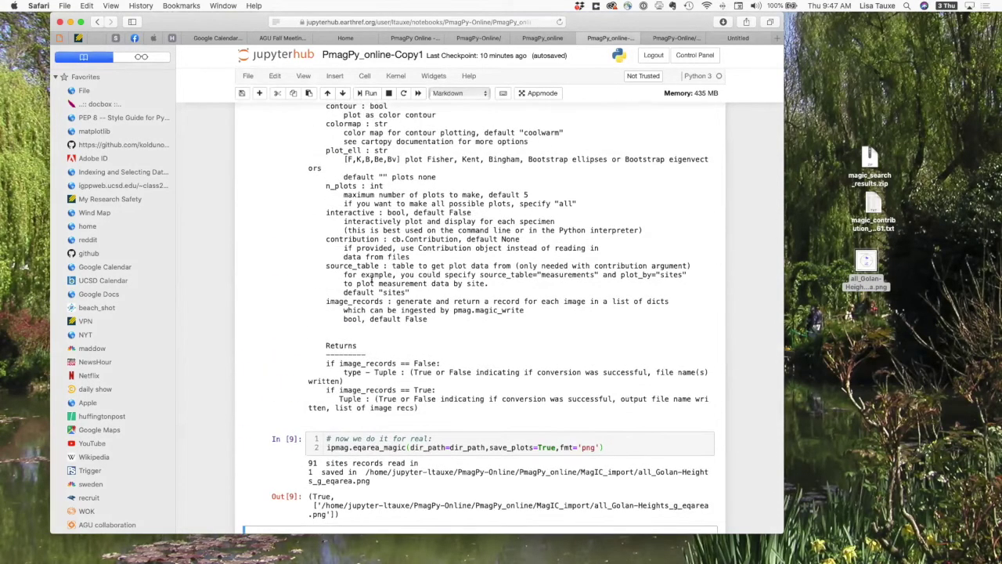
pyautogui.scroll(3, 373, 278)
pyautogui.scroll(4, 373, 280)
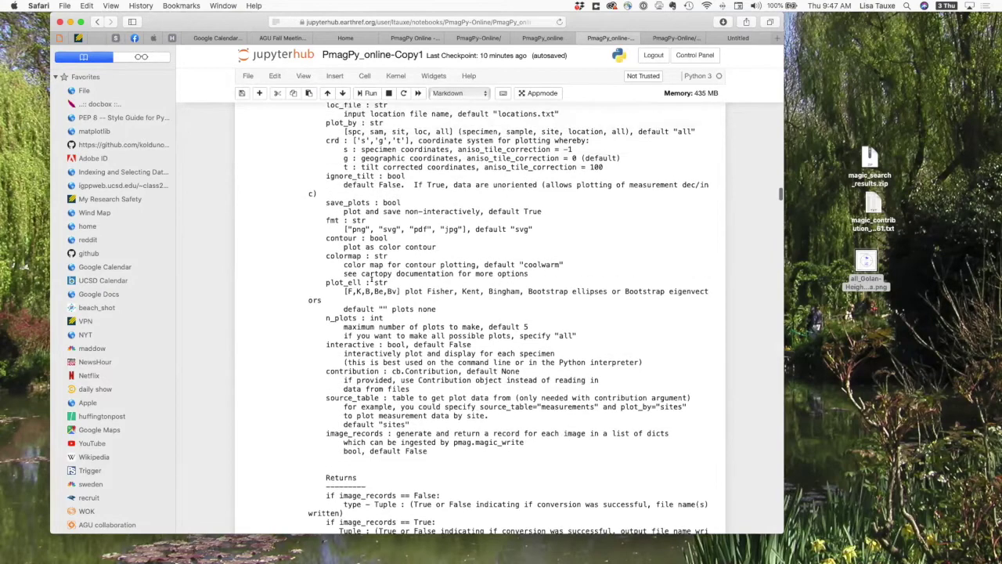
pyautogui.scroll(3, 372, 278)
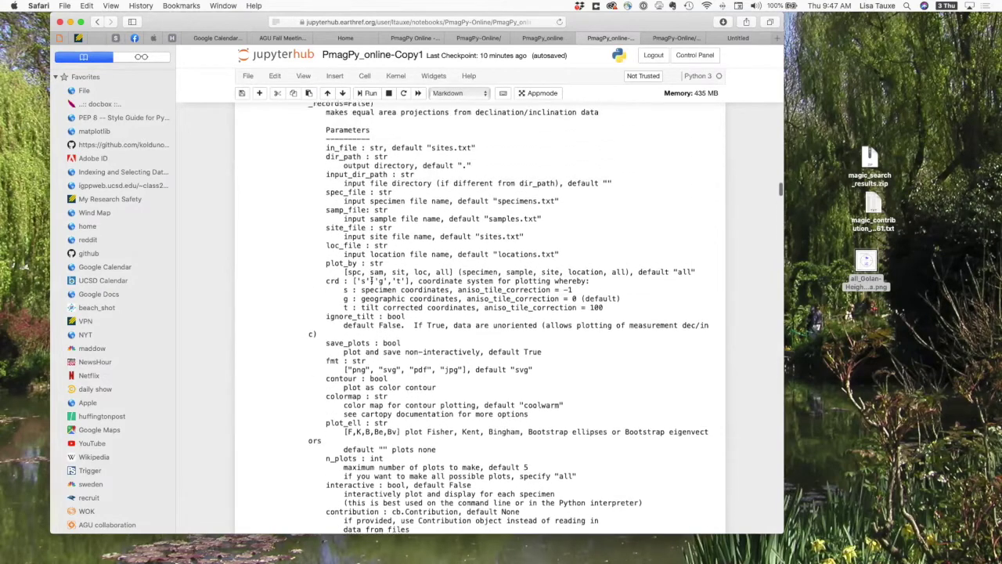
pyautogui.scroll(-5, 371, 278)
pyautogui.scroll(20, 371, 278)
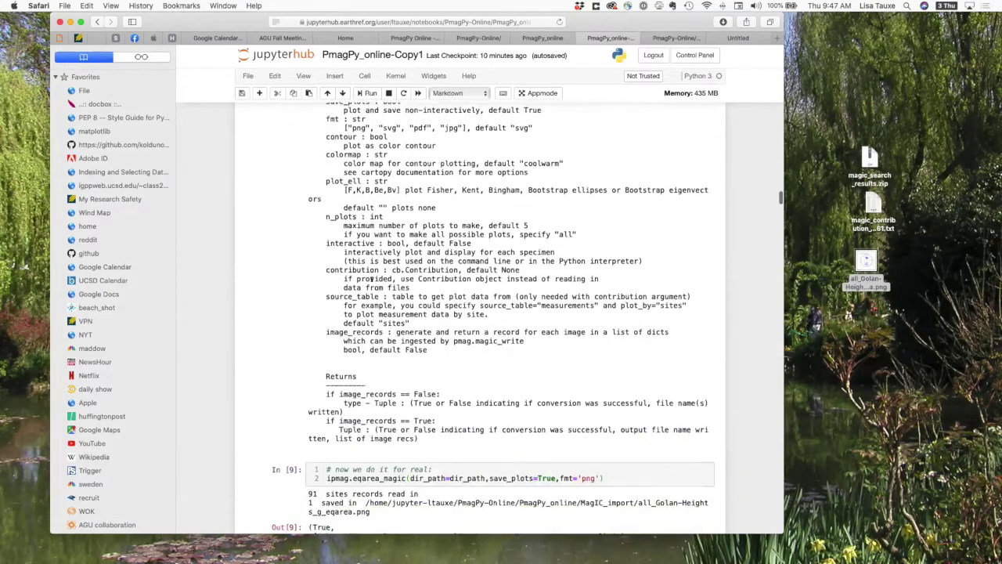
pyautogui.scroll(15, 371, 279)
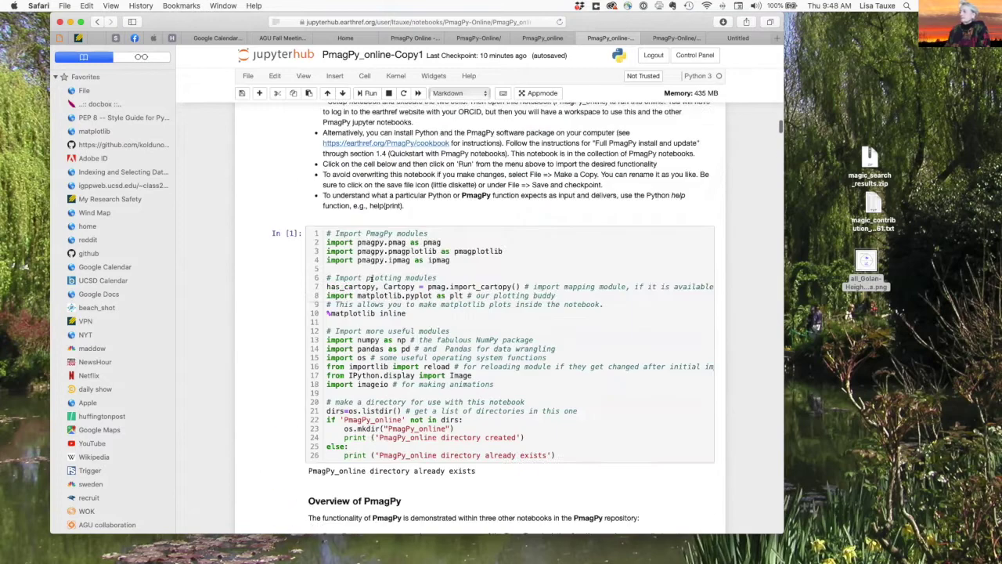
pyautogui.scroll(-5, 372, 279)
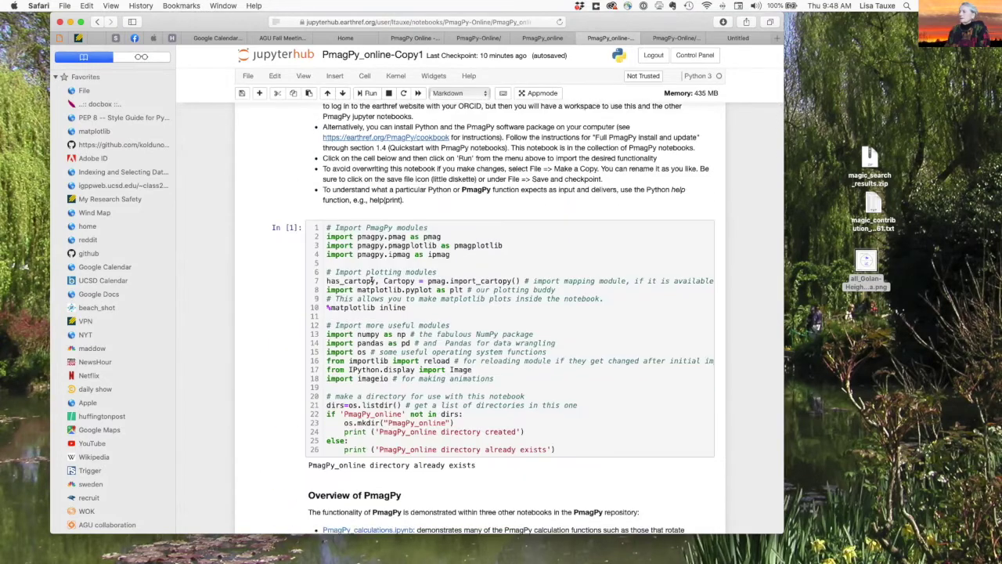
pyautogui.scroll(-15, 371, 279)
pyautogui.scroll(-5, 372, 281)
pyautogui.scroll(-10, 371, 279)
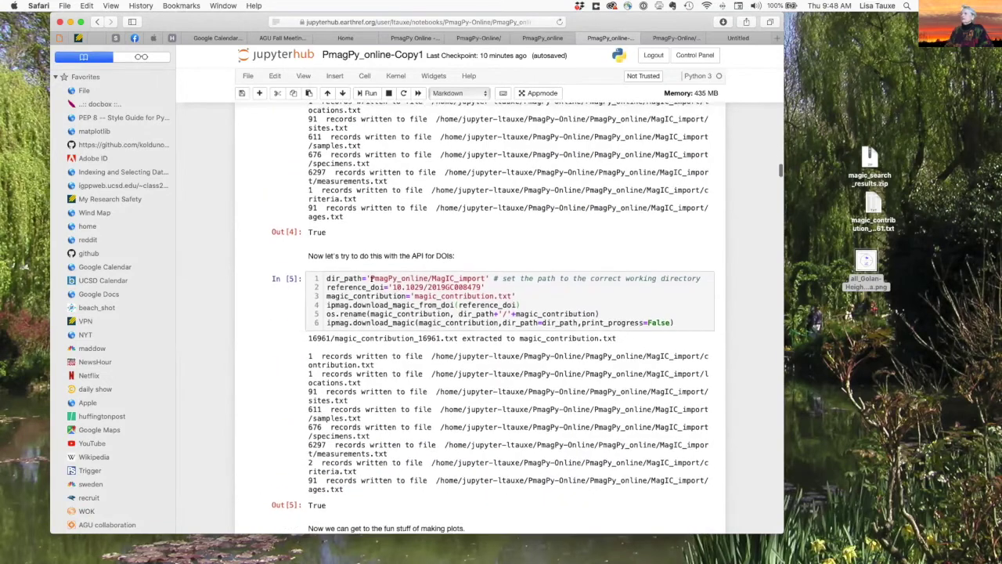
pyautogui.scroll(-20, 372, 280)
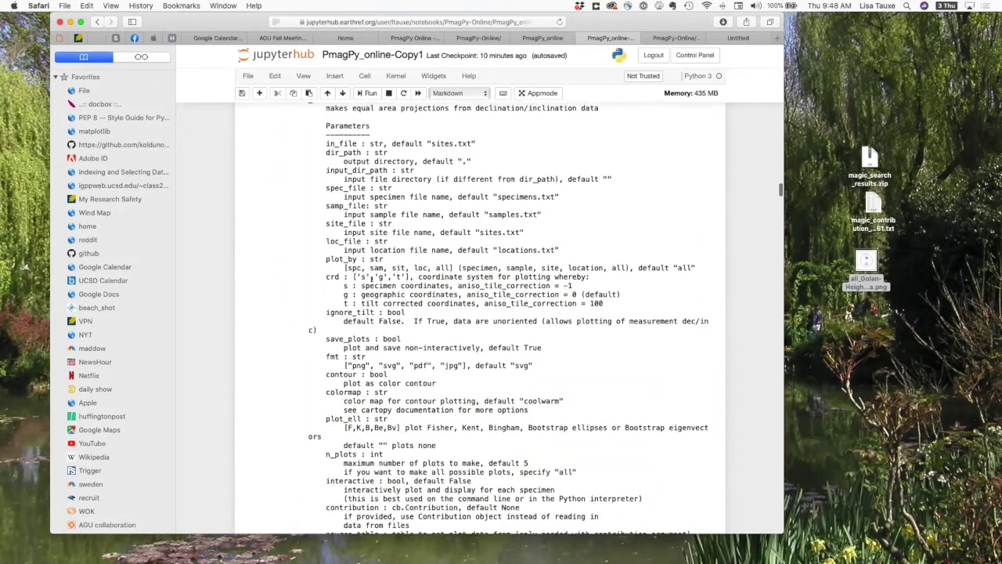
pyautogui.scroll(-3, 372, 280)
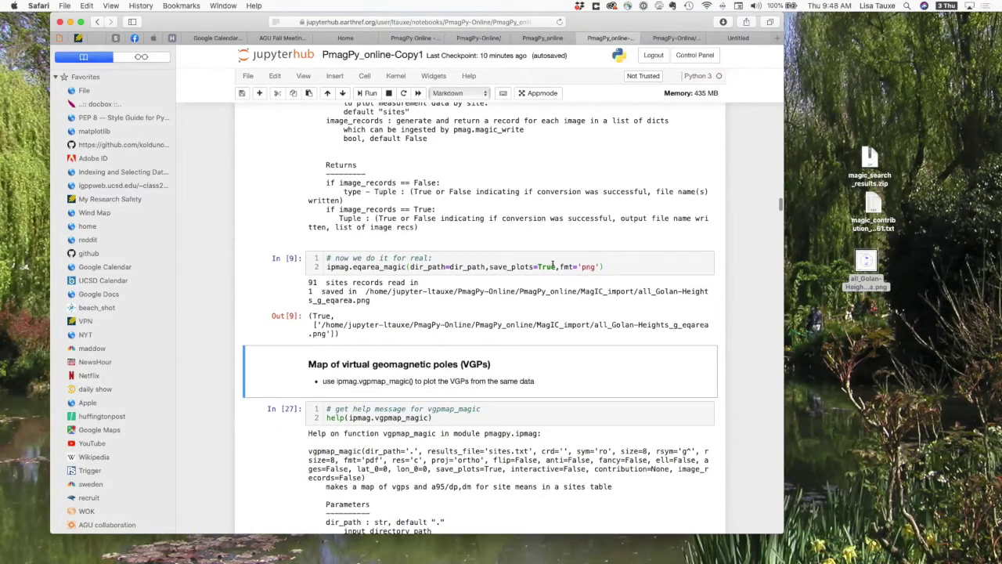
# Set save_plots to False, remove the fmt='png' argument from the ipmag.eqarea_magic call and rerun the cell to show the plot inline
pyautogui.doubleClick(546, 267)
pyautogui.write('False')
pyautogui.doubleClick(588, 267)
pyautogui.moveTo(586, 264); pyautogui.dragTo(554, 266)
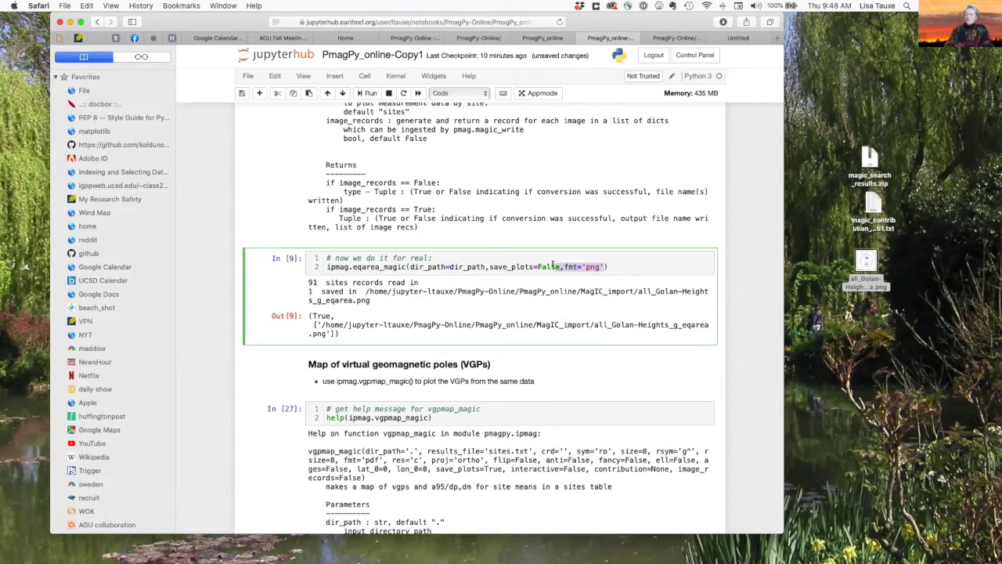
pyautogui.press('BackSpace')
pyautogui.write('e')
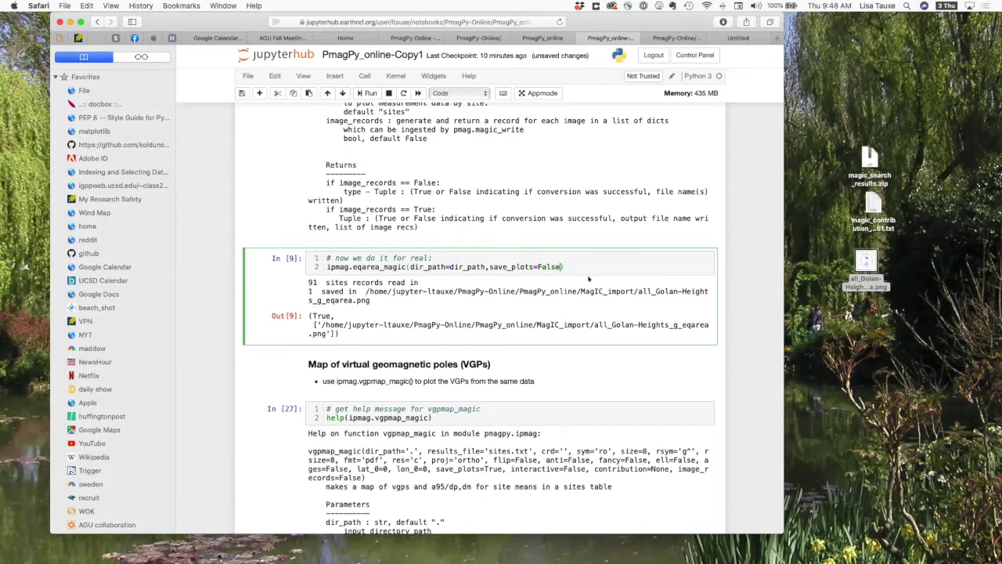
pyautogui.click(366, 94)
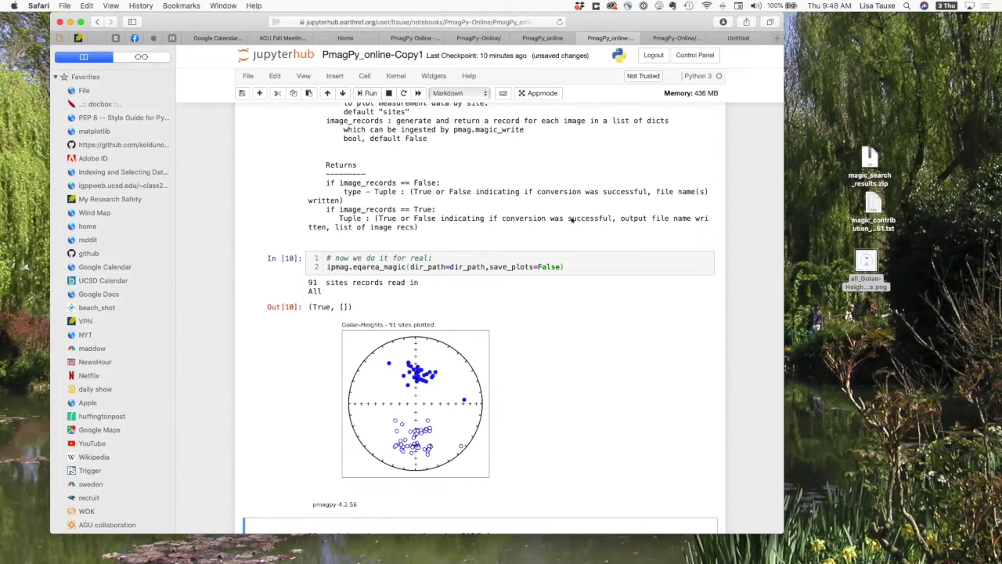
pyautogui.scroll(-2, 589, 261)
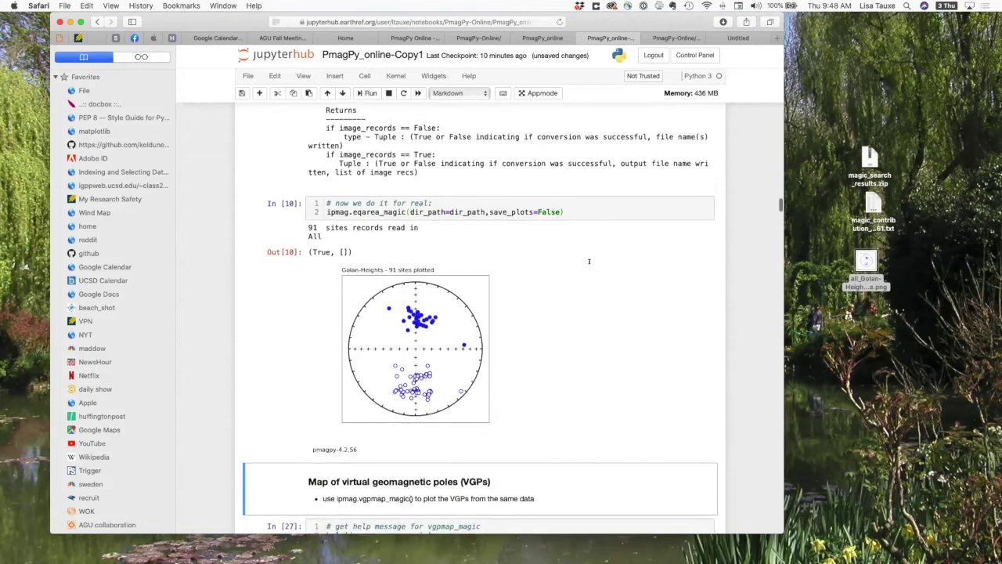
pyautogui.click(571, 210)
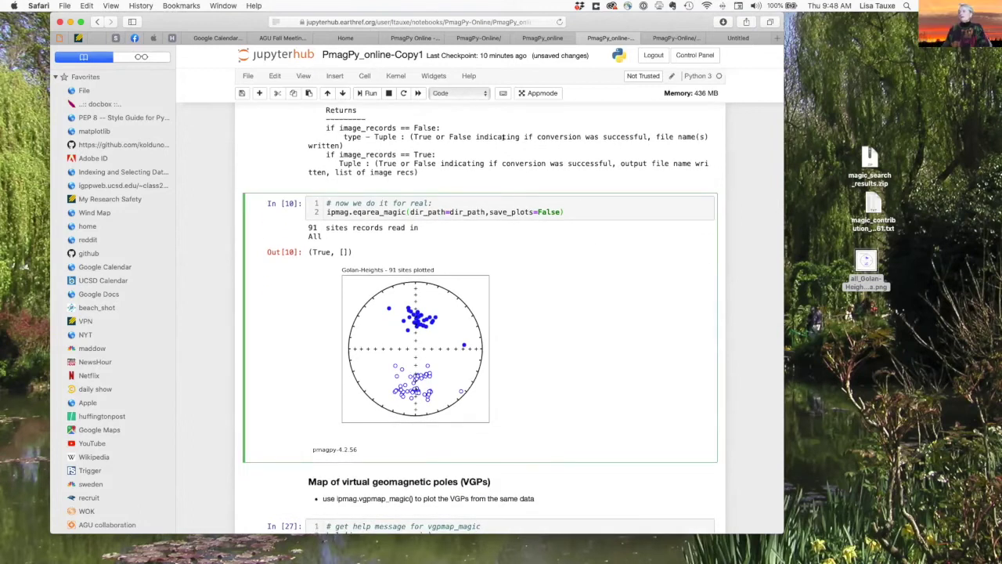
pyautogui.click(260, 92)
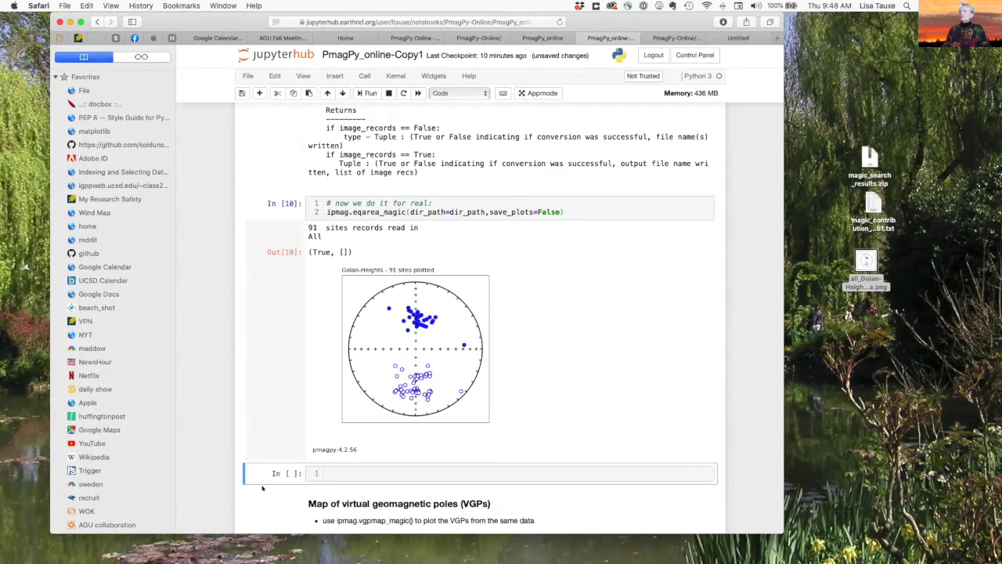
pyautogui.click(344, 470)
pyautogui.write('Image(')
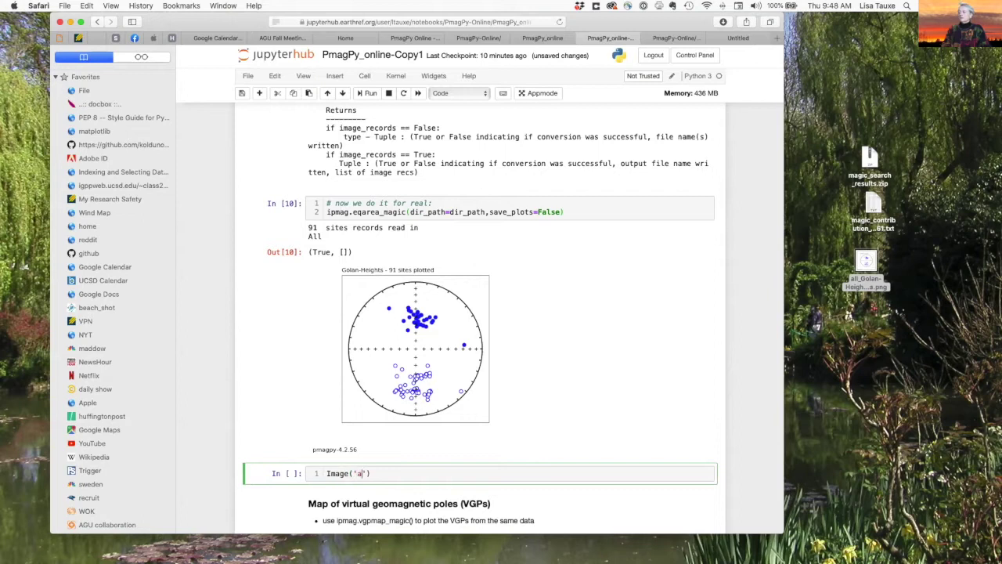
pyautogui.write('dir_path+')
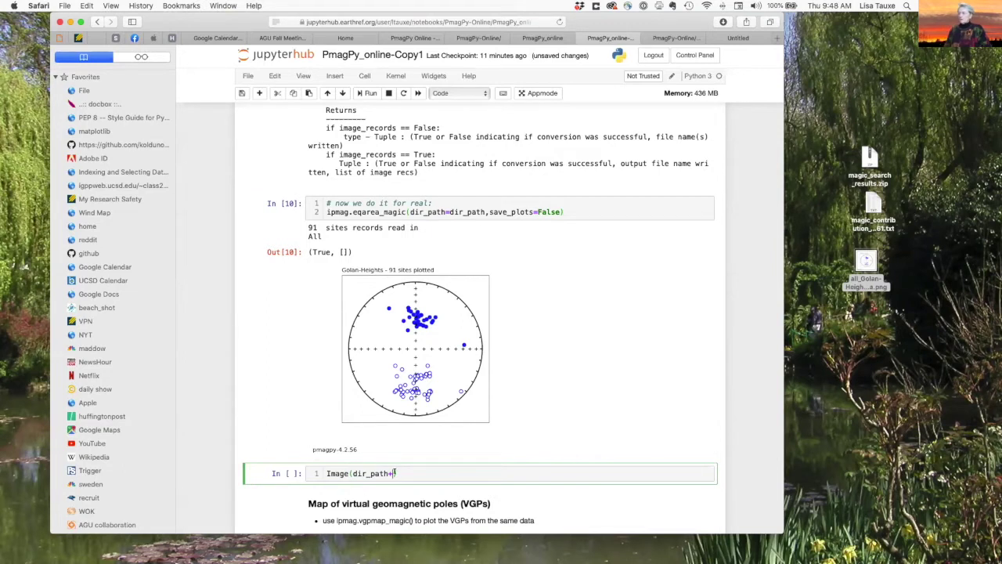
pyautogui.moveTo(395, 473); pyautogui.dragTo(305, 473)
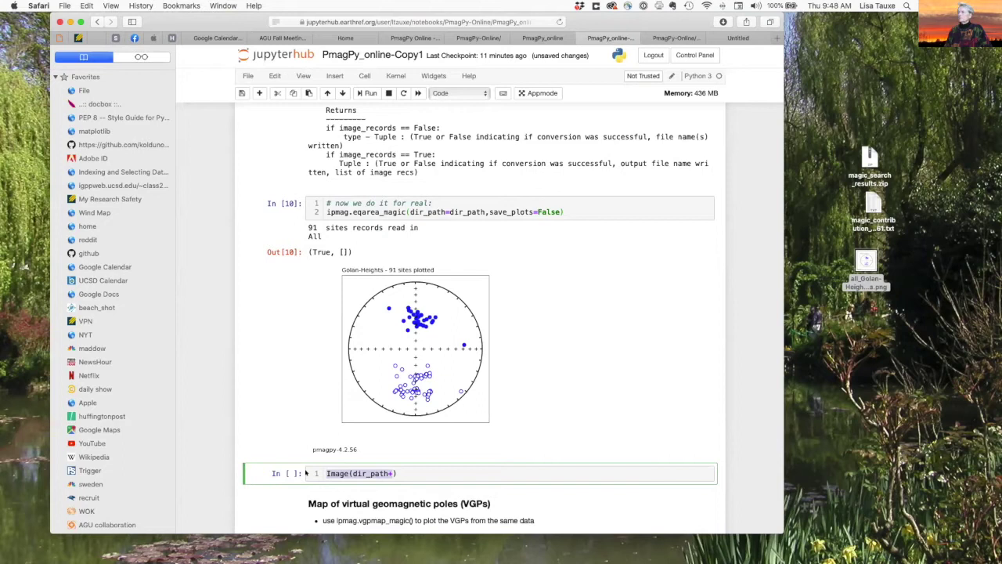
pyautogui.click(411, 473)
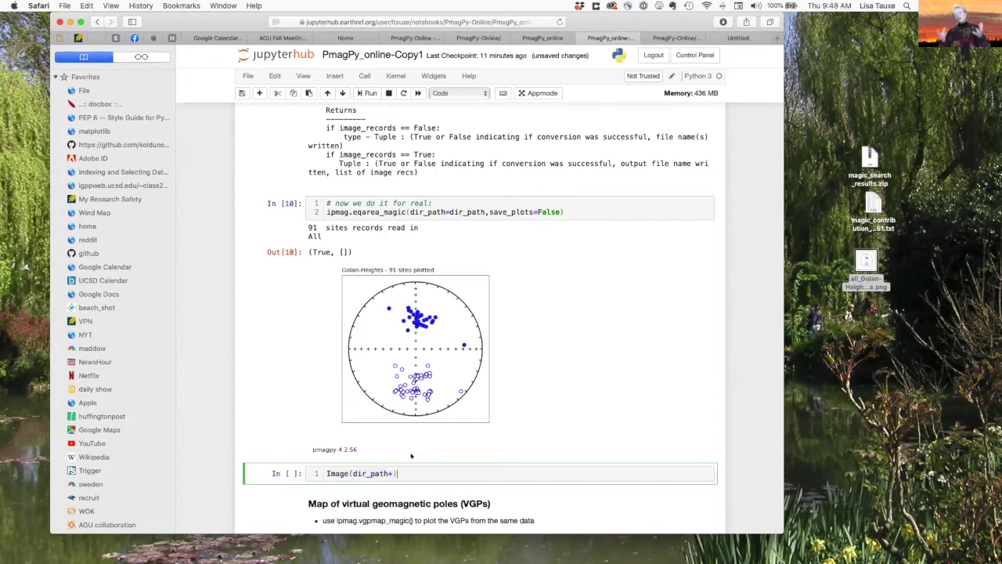
pyautogui.press('Escape')
pyautogui.press('d')
pyautogui.press('d')
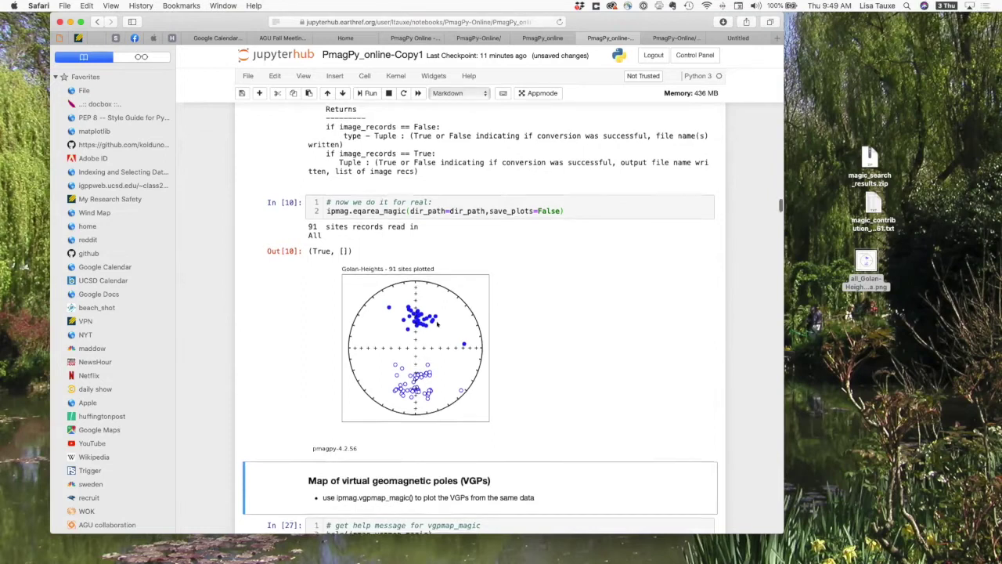
pyautogui.scroll(-2, 437, 324)
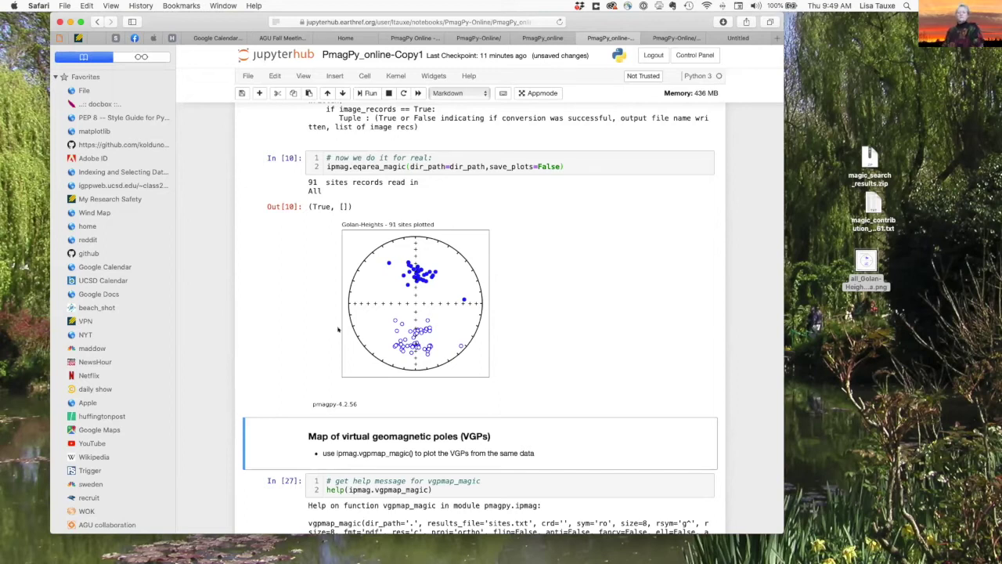
# Run the help(ipmag.vgpmap_magic) cell in the virtual geomagnetic poles section
pyautogui.click(553, 247)
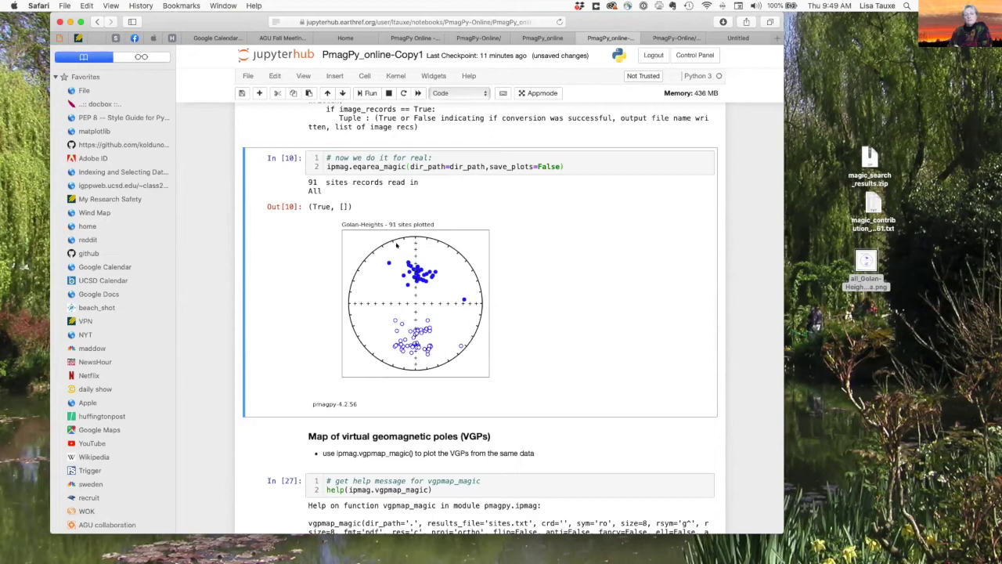
pyautogui.scroll(-7, 397, 246)
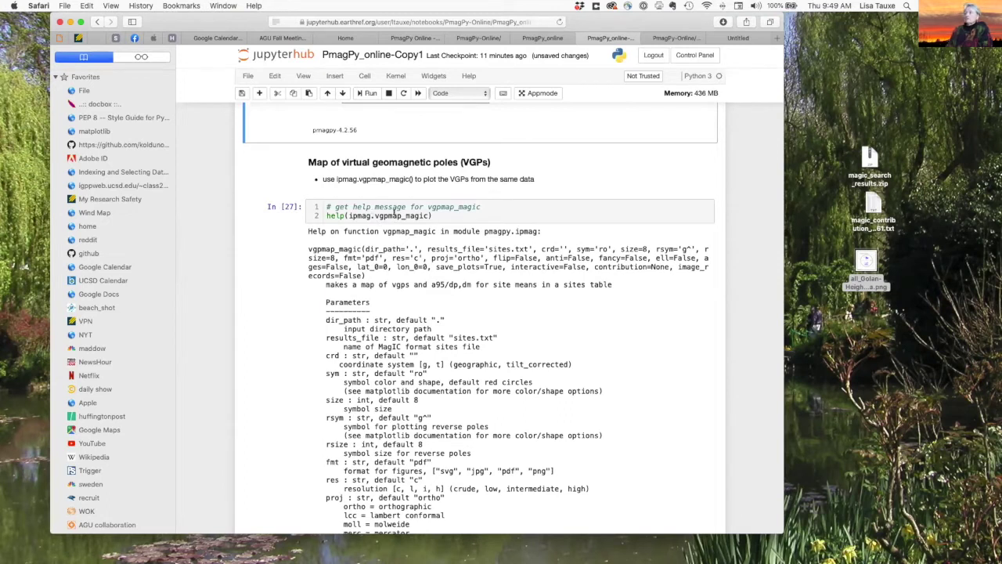
pyautogui.click(446, 210)
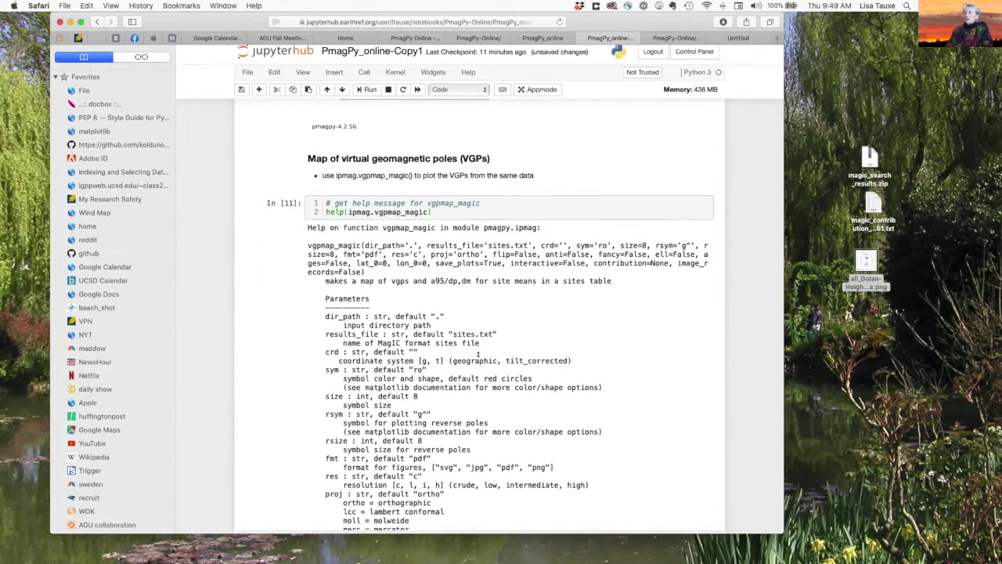
# Read through the vgpmap_magic help text, from its symbol, projection, flip and save_plots parameters to its return values
pyautogui.scroll(-4, 477, 355)
pyautogui.scroll(-5, 478, 355)
pyautogui.scroll(10, 478, 355)
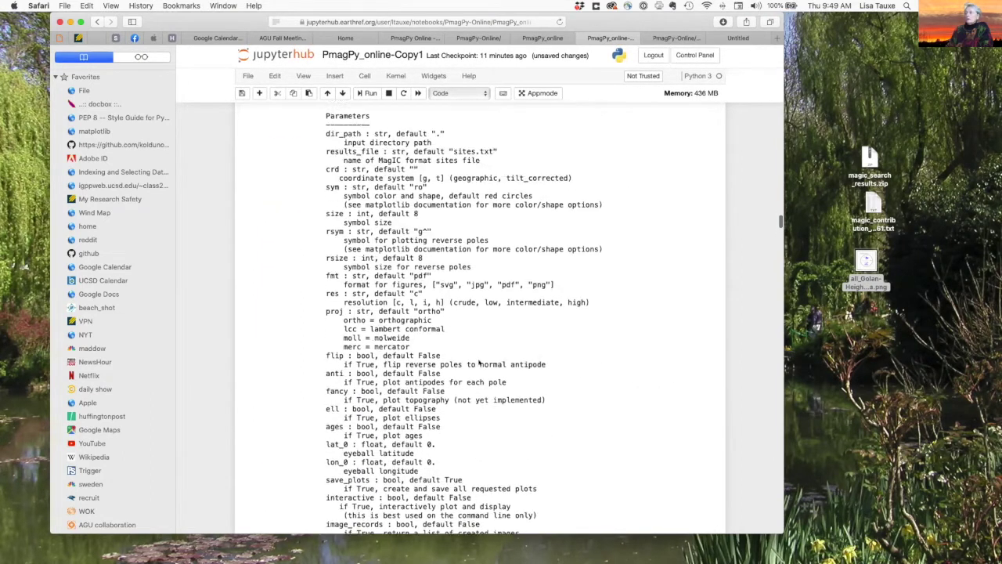
pyautogui.scroll(-7, 478, 355)
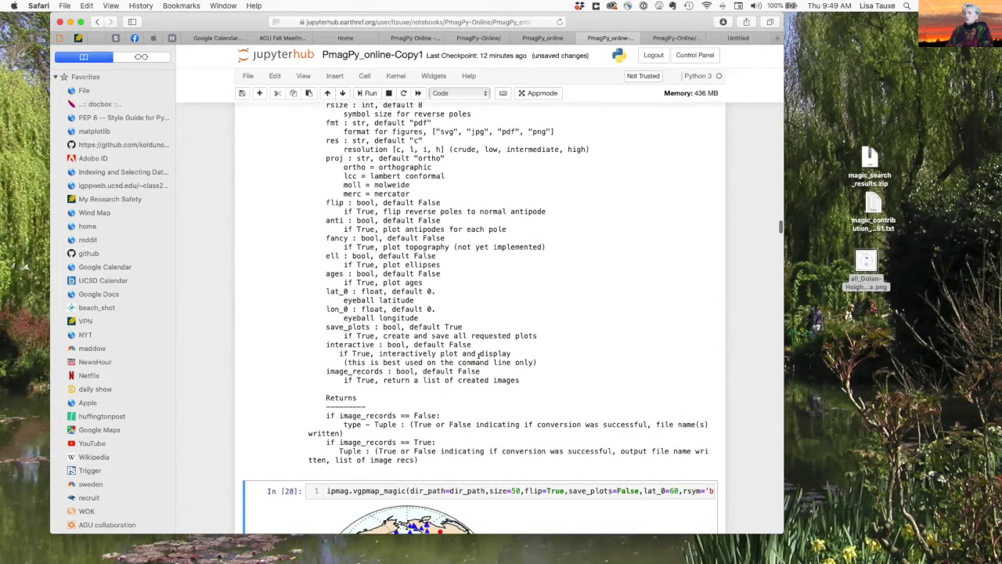
pyautogui.scroll(-4, 479, 360)
pyautogui.scroll(6, 479, 356)
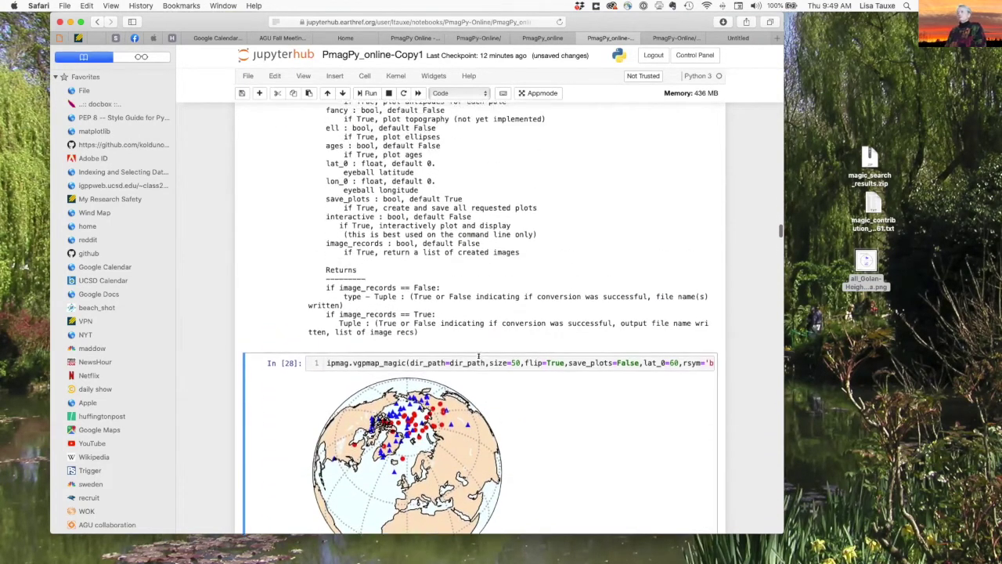
pyautogui.scroll(1, 481, 321)
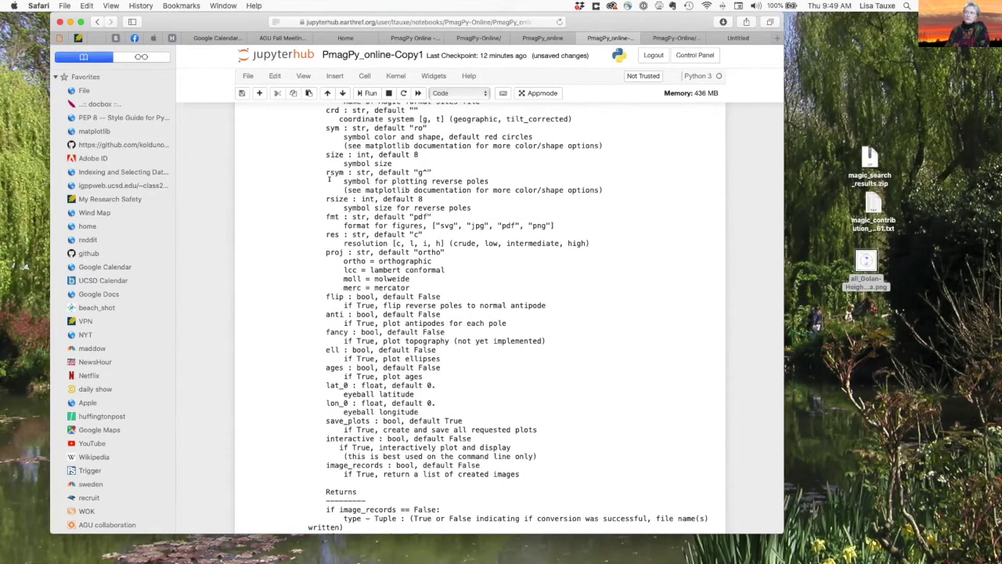
pyautogui.scroll(1, 329, 179)
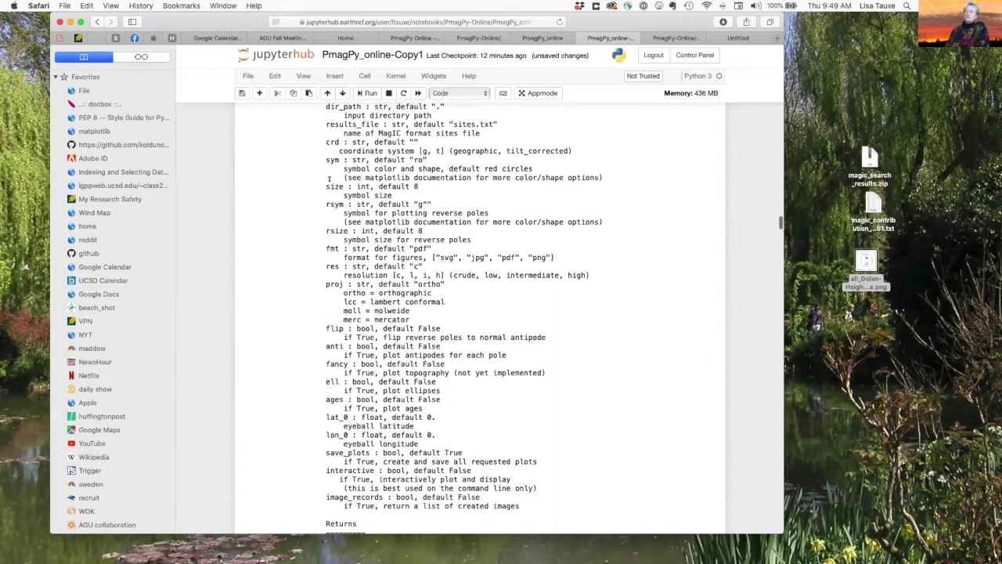
pyautogui.scroll(2, 329, 178)
pyautogui.scroll(-10, 328, 178)
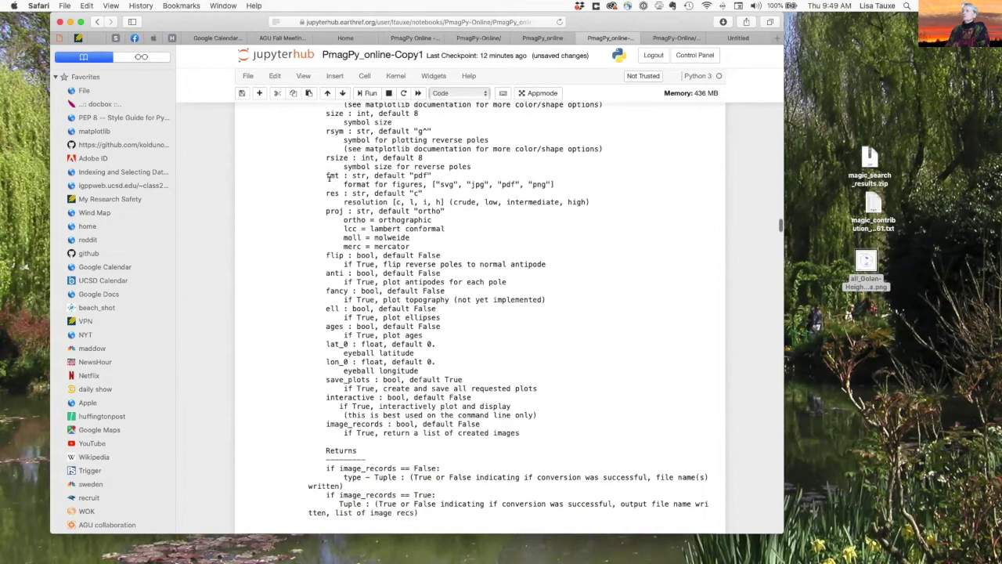
pyautogui.scroll(-3, 329, 178)
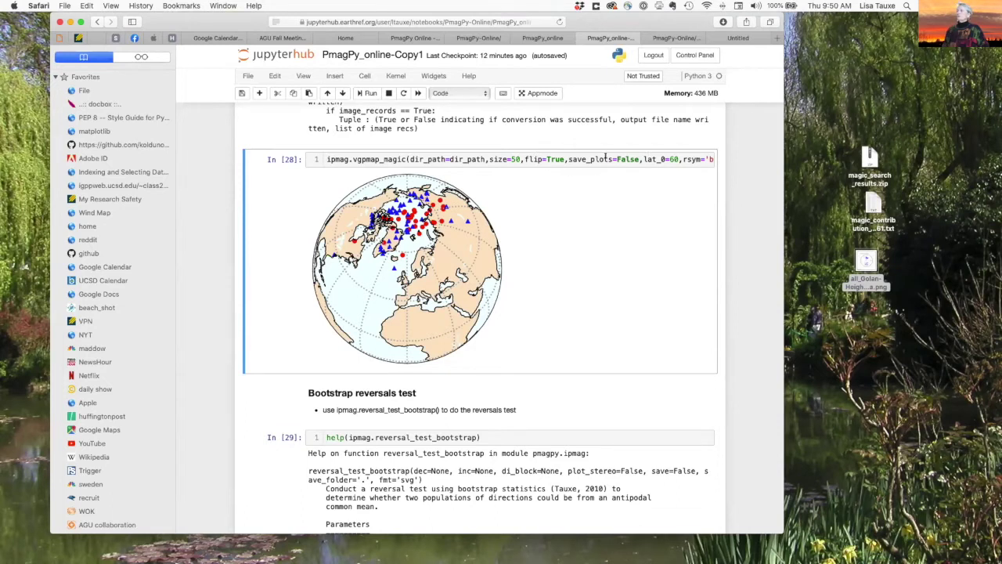
# Examine all arguments of the ipmag.vgpmap_magic call, including flip, lat_0, rsym and rsize, together with the VGP map beneath it
pyautogui.hscroll(3, 605, 159)
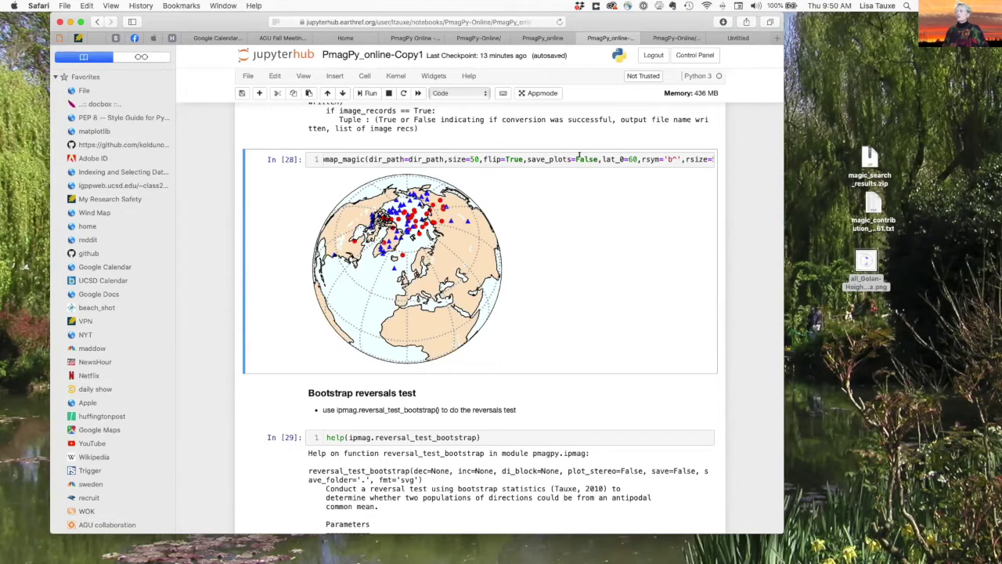
pyautogui.hscroll(1, 596, 159)
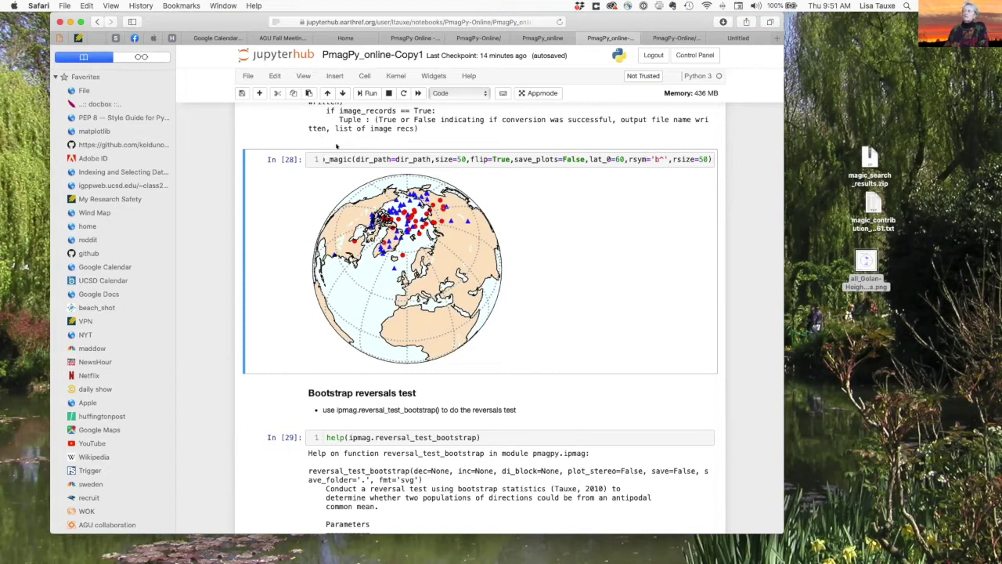
pyautogui.click(360, 156)
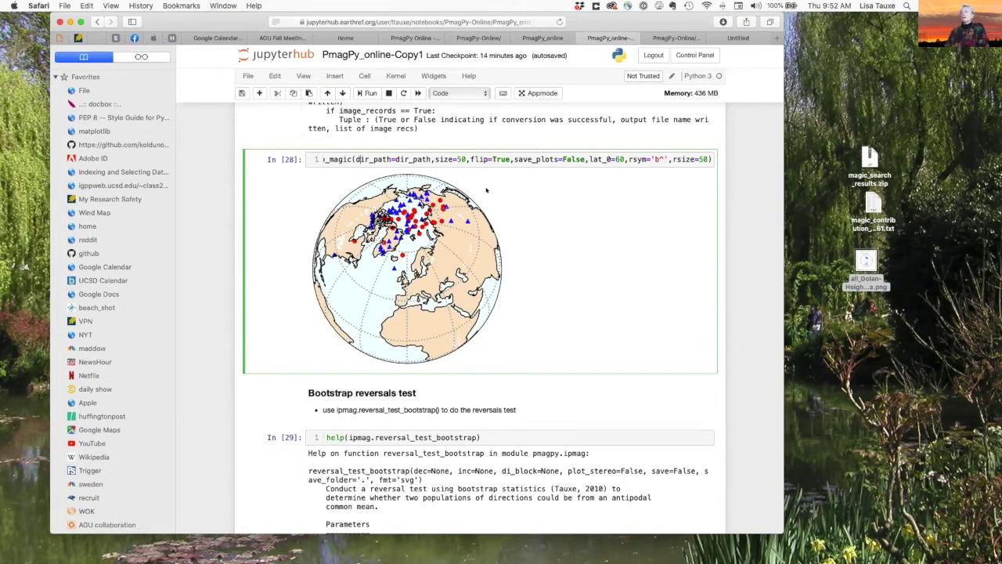
pyautogui.scroll(-1, 556, 206)
pyautogui.scroll(-1, 555, 206)
pyautogui.scroll(2, 345, 156)
pyautogui.hscroll(-3, 345, 155)
pyautogui.scroll(-1, 495, 295)
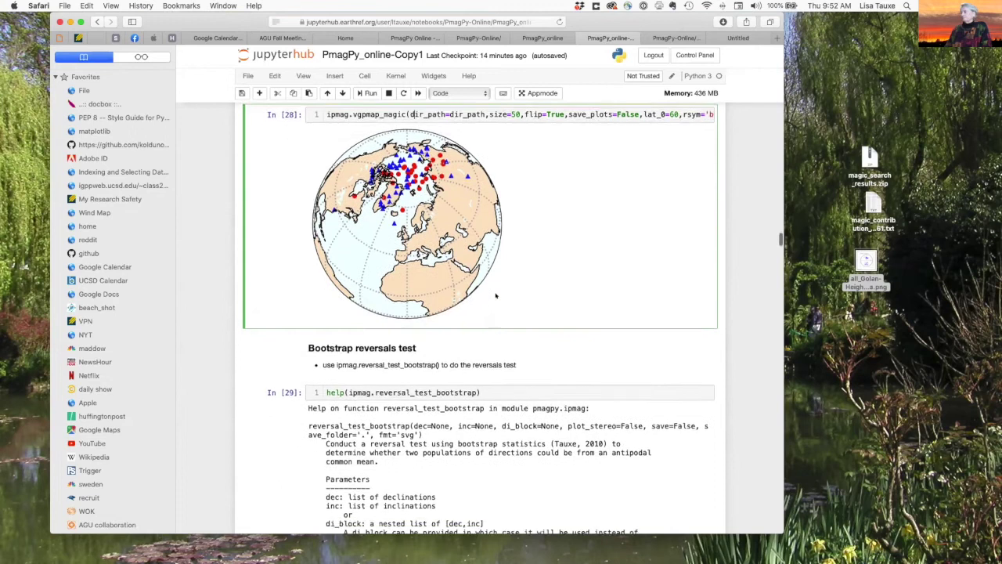
pyautogui.scroll(-2, 496, 295)
pyautogui.scroll(-1, 496, 296)
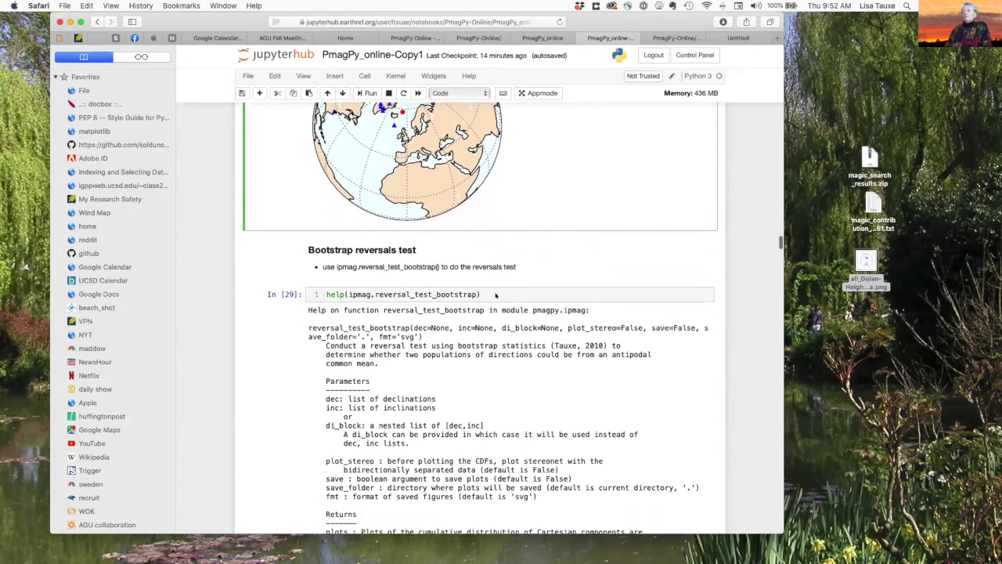
pyautogui.scroll(4, 495, 296)
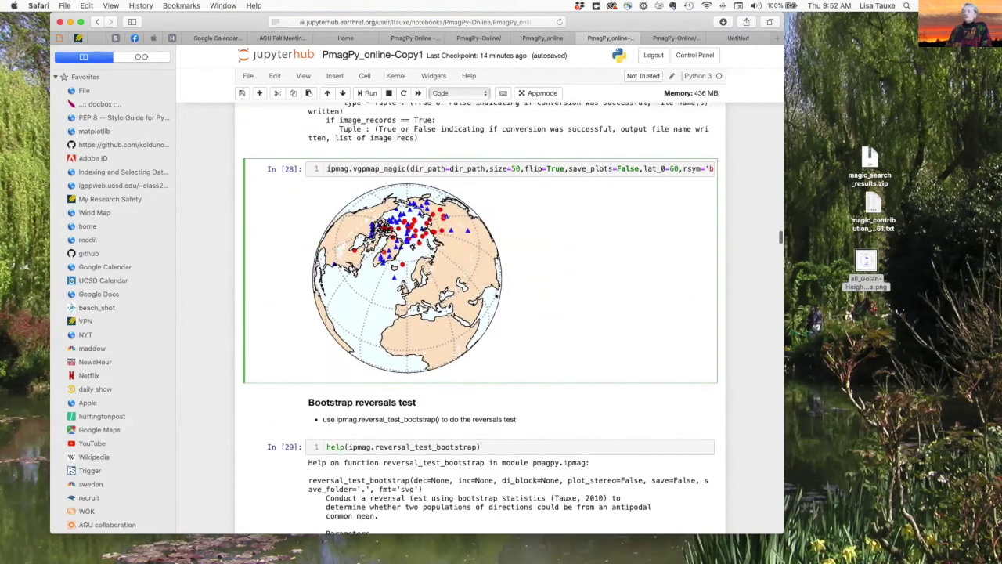
pyautogui.scroll(1, 412, 176)
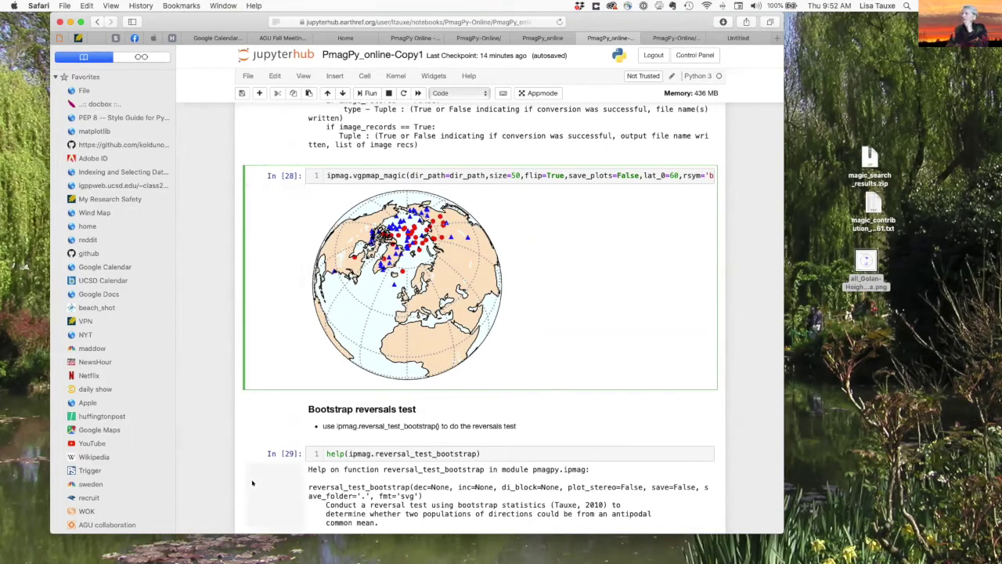
# Run the bootstrap reversals test cell that reads sites.txt into sites_df and calls ipmag.reversal_test_bootstrap with plot_stereo=False
pyautogui.scroll(-5, 252, 483)
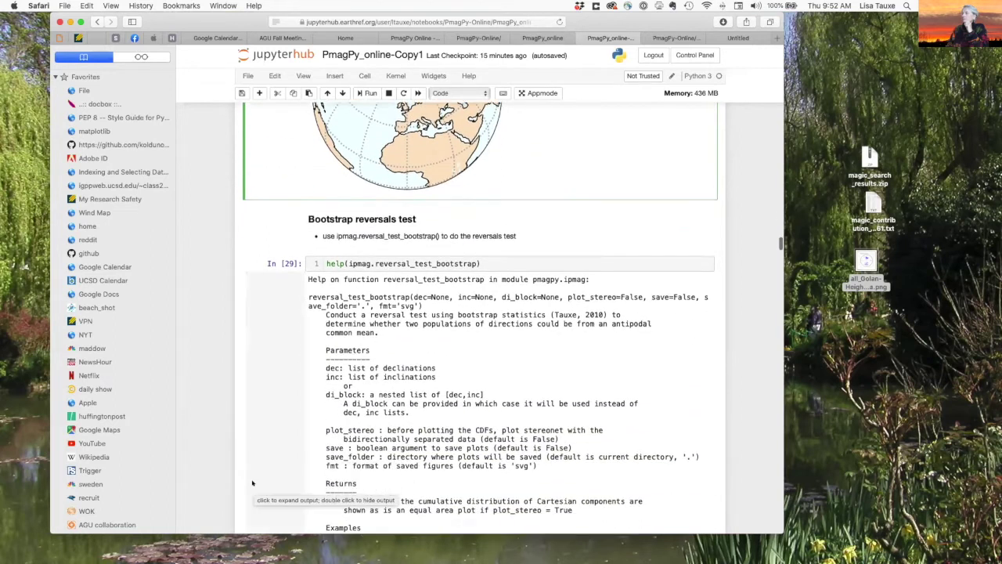
pyautogui.scroll(-1, 252, 482)
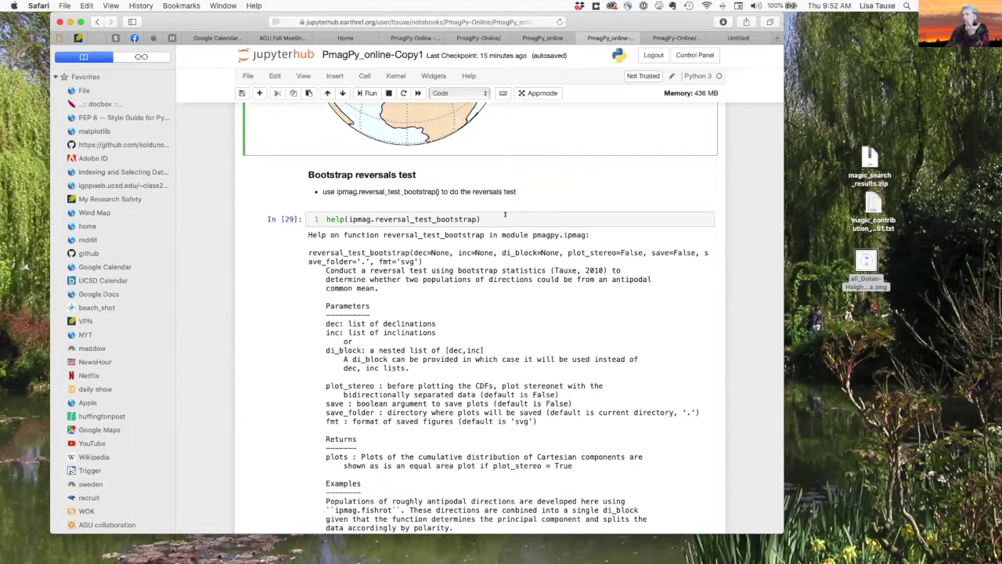
pyautogui.scroll(-1, 506, 214)
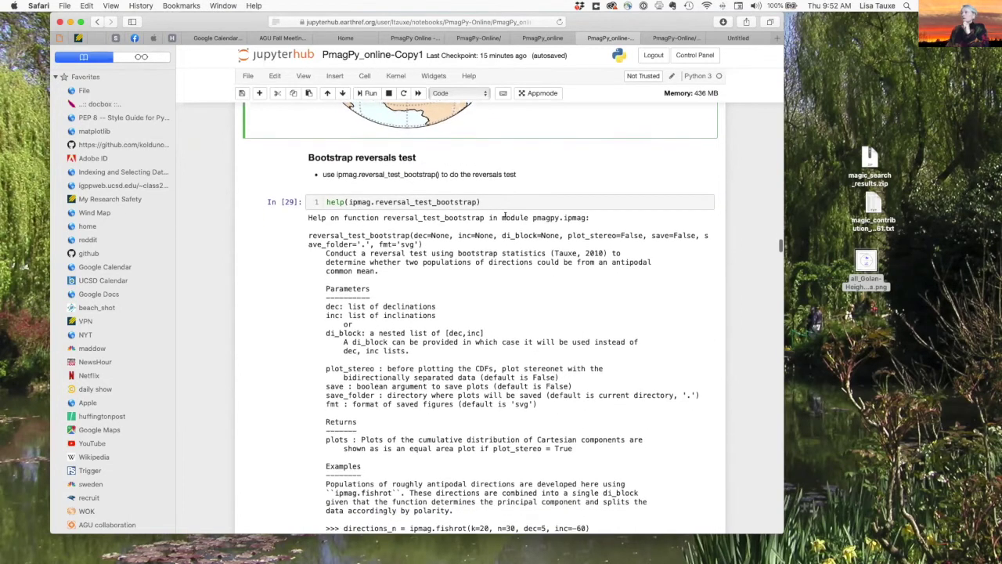
pyautogui.scroll(-7, 505, 213)
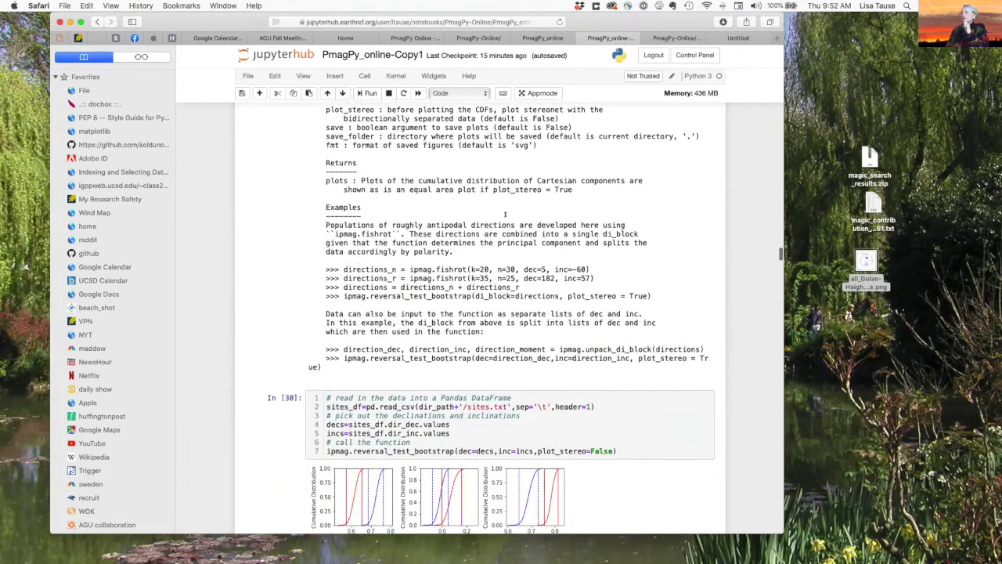
pyautogui.scroll(-4, 505, 214)
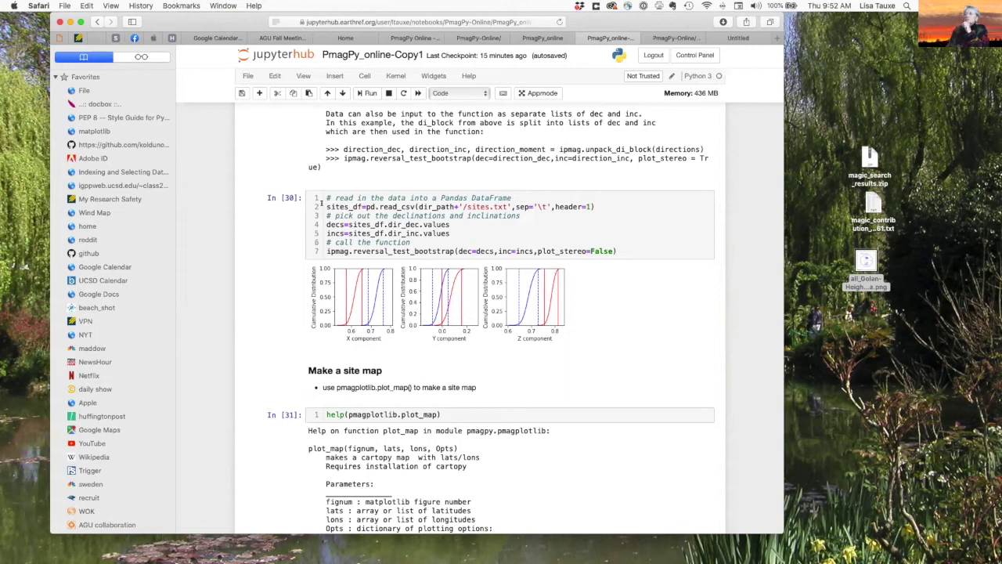
pyautogui.click(595, 205)
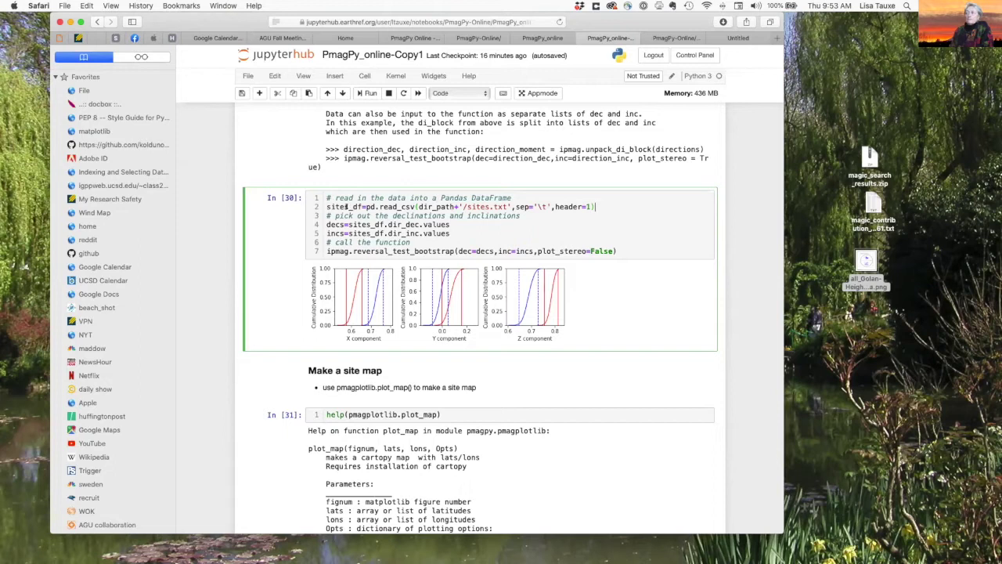
pyautogui.press('Down')
pyautogui.press('Down')
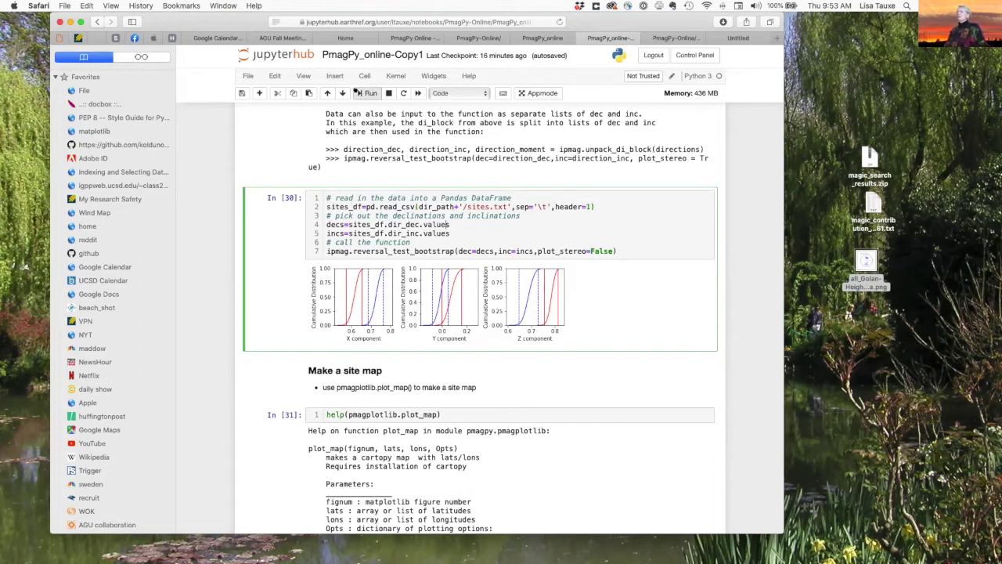
pyautogui.click(367, 92)
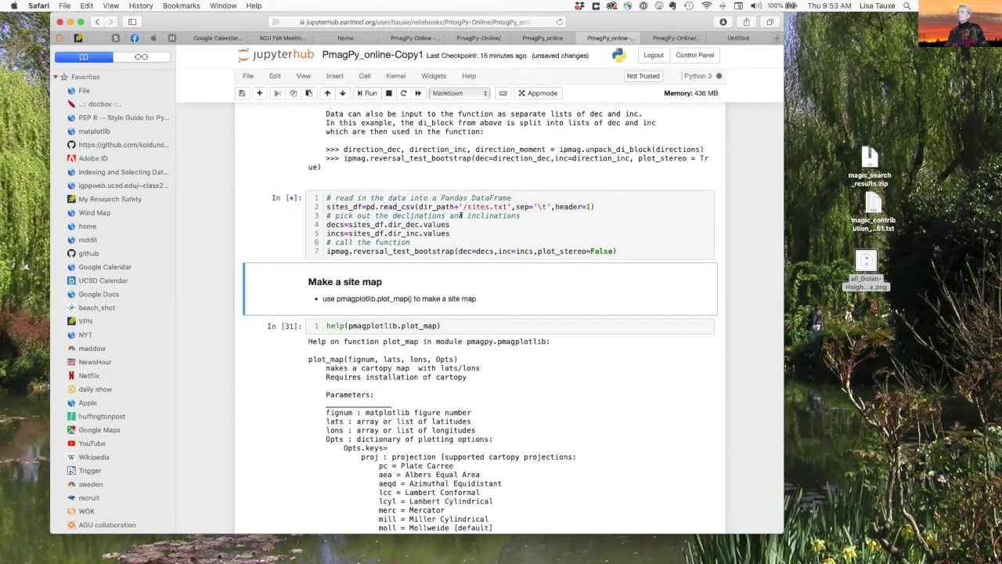
# Insert a new code cell above the bootstrap reversals test code and run sites_df.head() in it
pyautogui.click(291, 108)
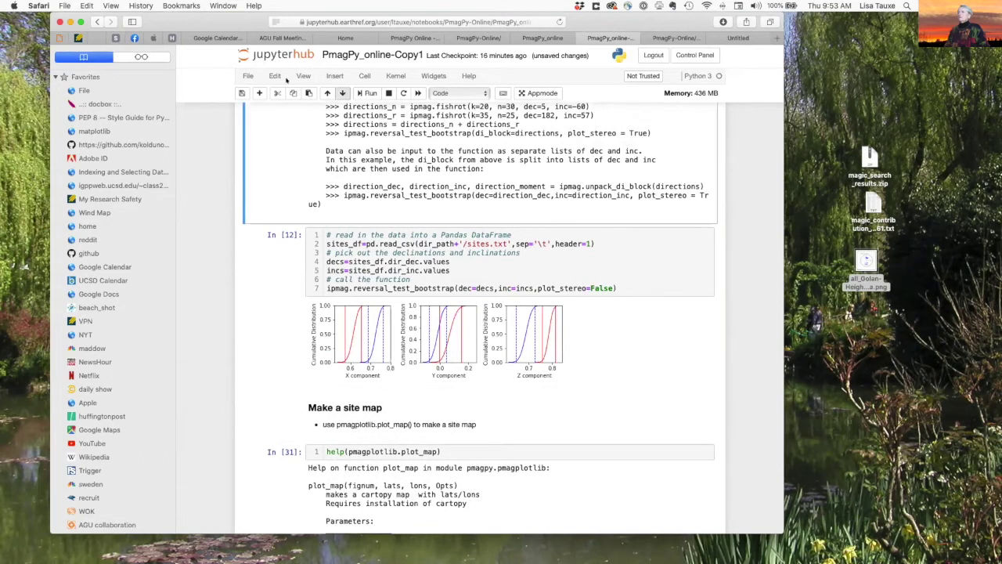
pyautogui.click(259, 93)
pyautogui.click(343, 230)
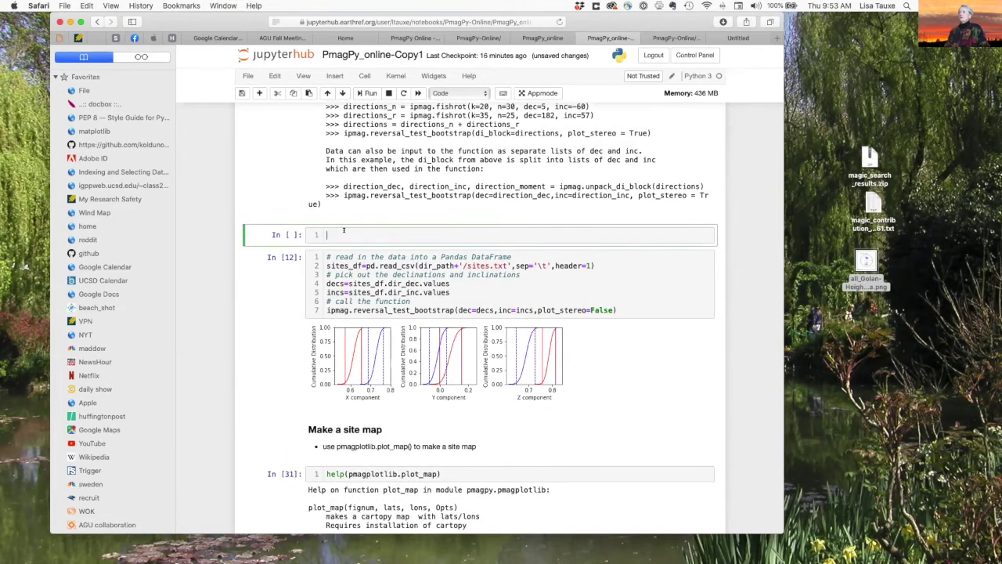
pyautogui.write('sites_df')
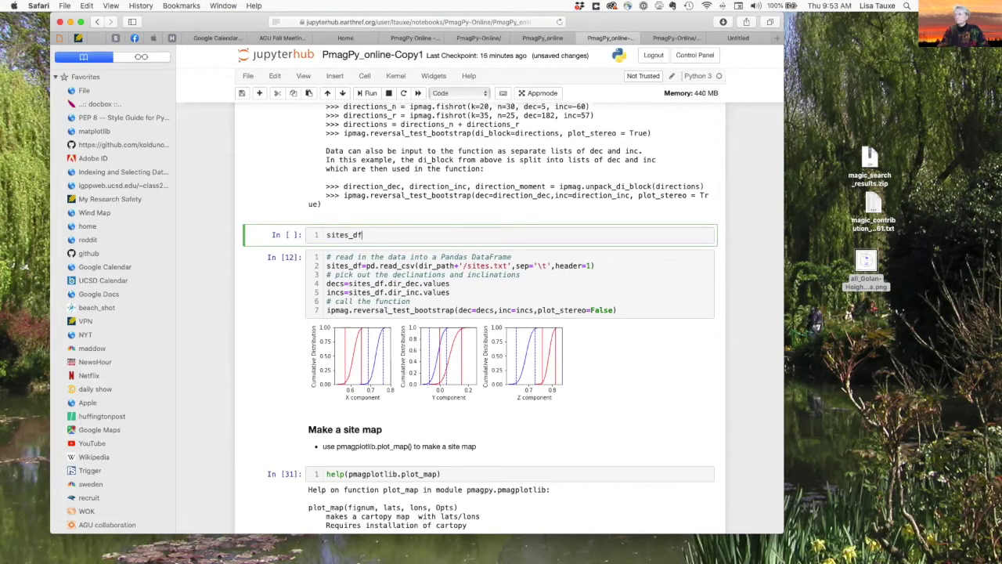
pyautogui.write('.head()')
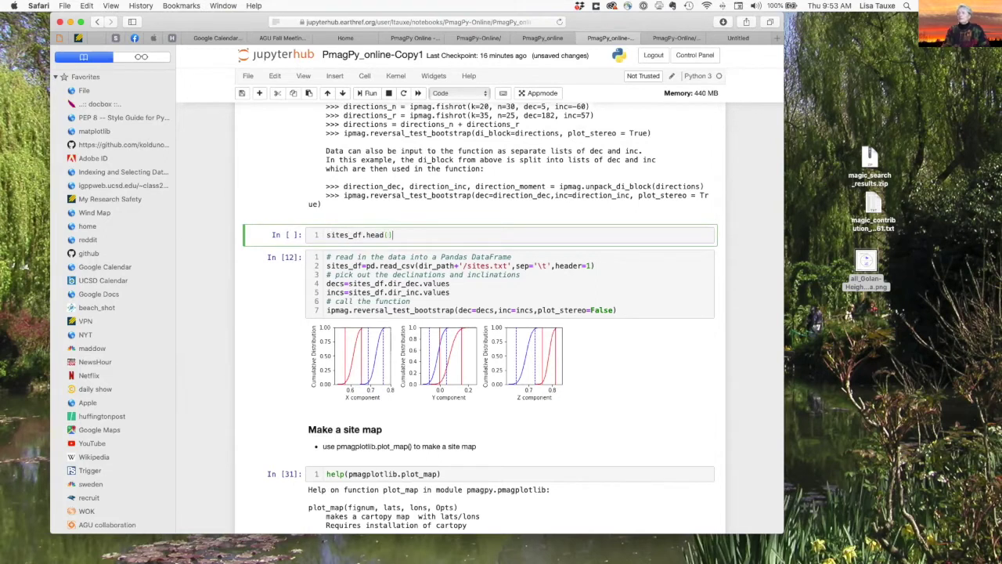
pyautogui.click(367, 93)
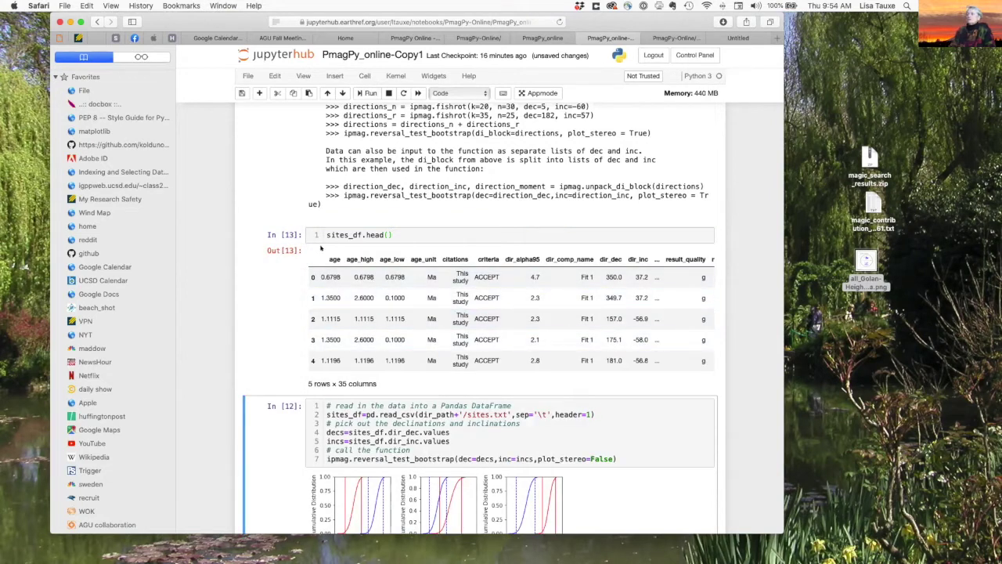
# Enlarge the browser window and look across the columns of the sites_df.head() table, ending back at the age columns
pyautogui.moveTo(780, 529); pyautogui.dragTo(906, 556)
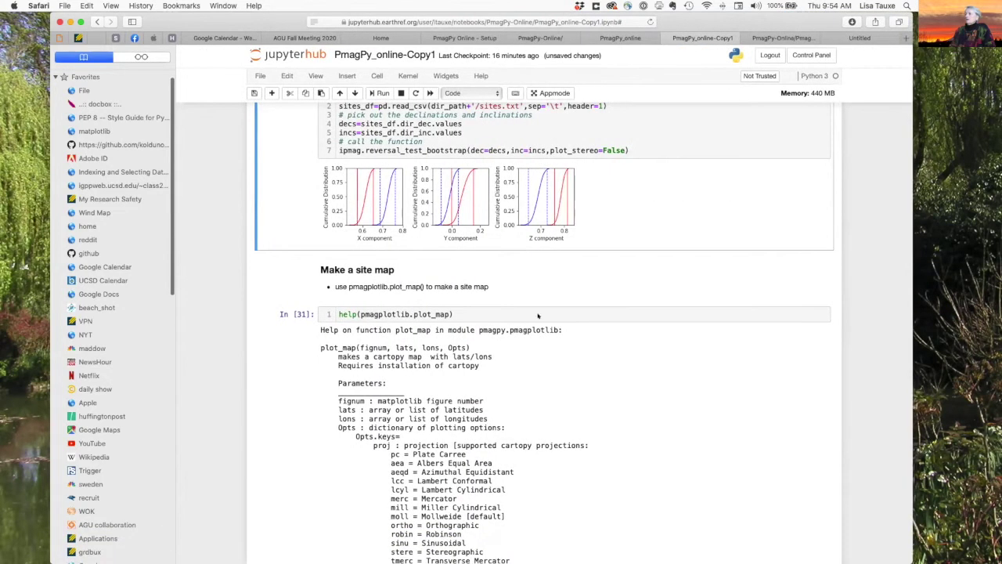
pyautogui.scroll(5, 538, 315)
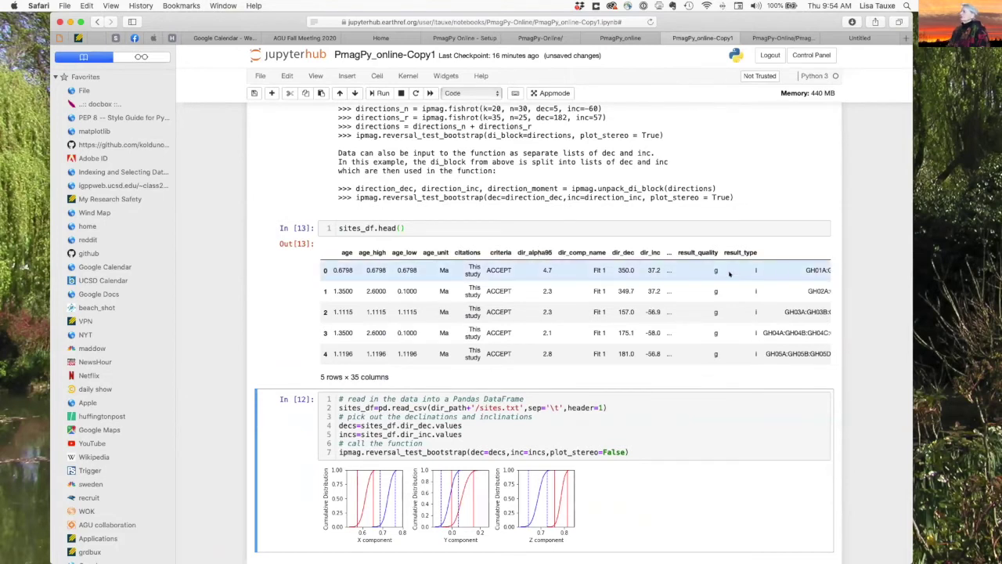
pyautogui.hscroll(5, 705, 271)
pyautogui.hscroll(2, 729, 273)
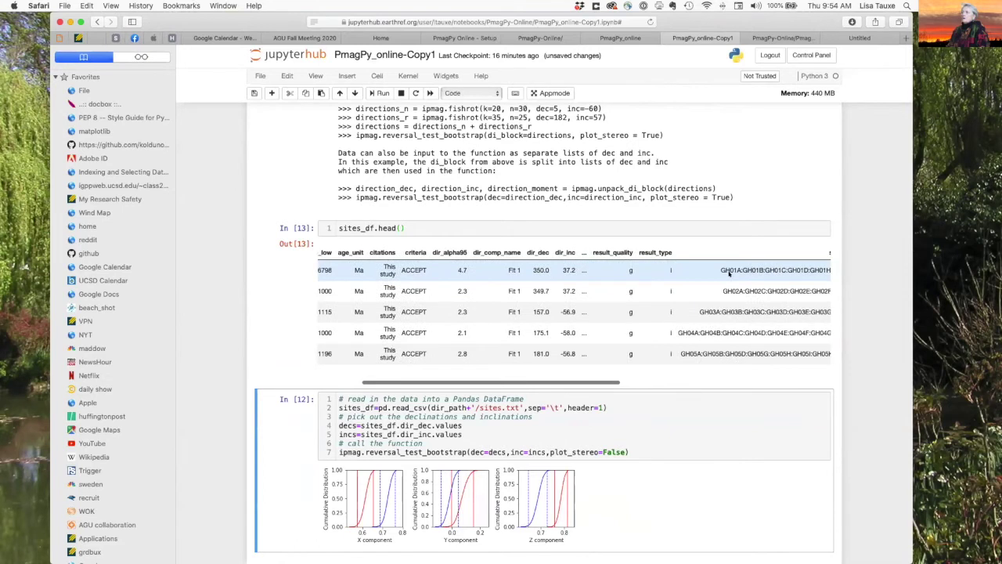
pyautogui.scroll(-1, 656, 289)
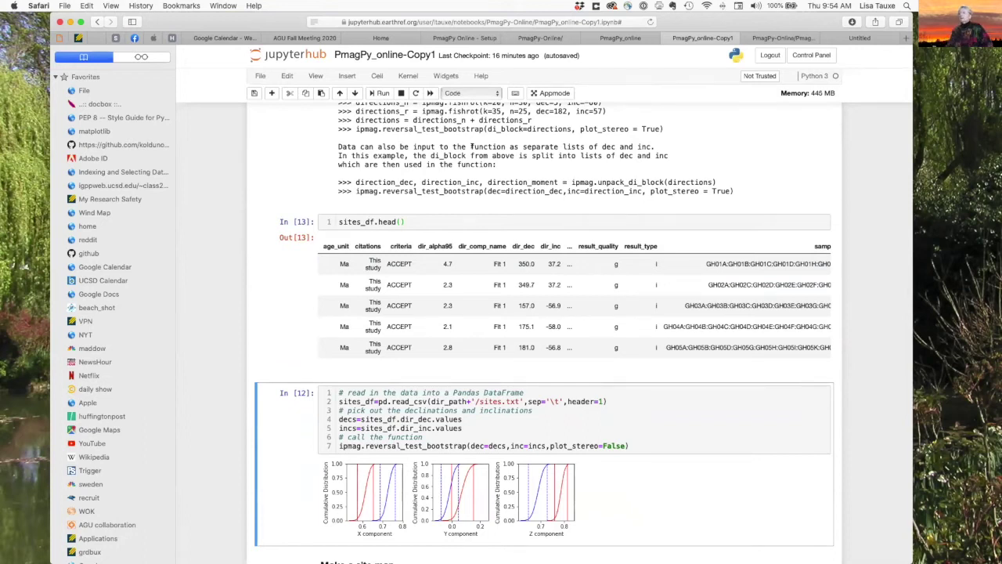
pyautogui.hscroll(-5, 470, 298)
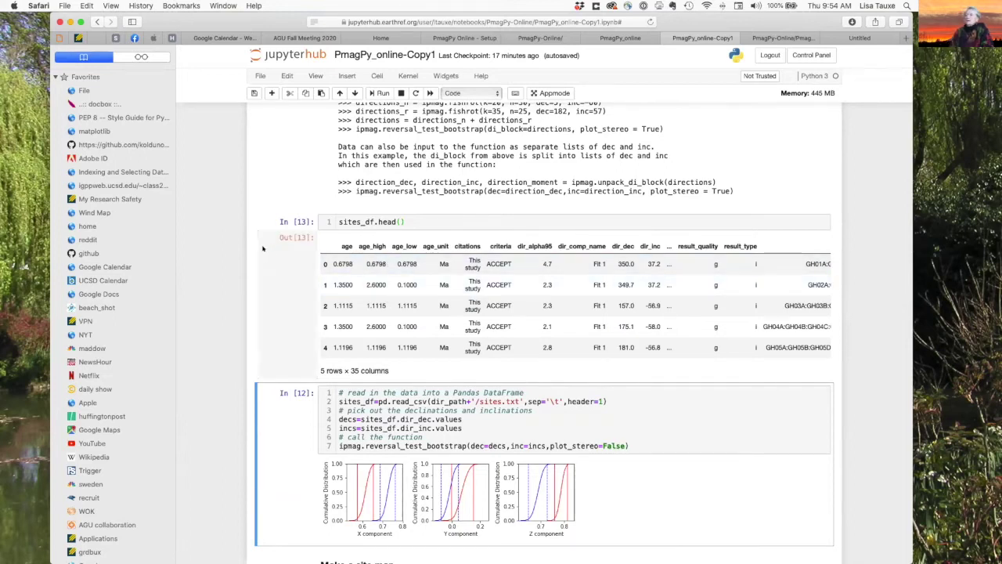
# Examine how the bootstrap reversals test cell assigns decs and incs from the dir_dec and dir_inc columns of sites_df
pyautogui.scroll(-2, 263, 248)
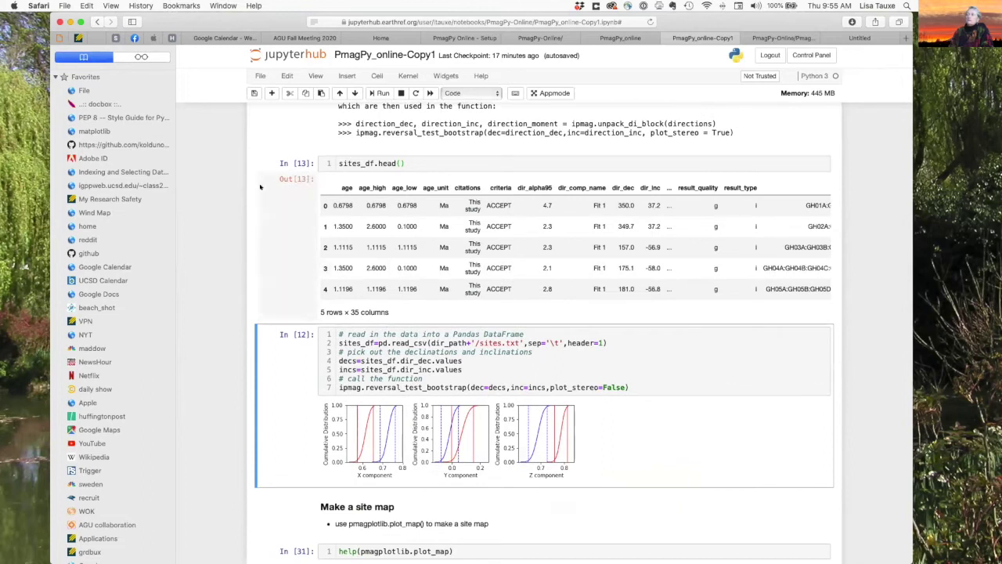
pyautogui.scroll(-1, 260, 186)
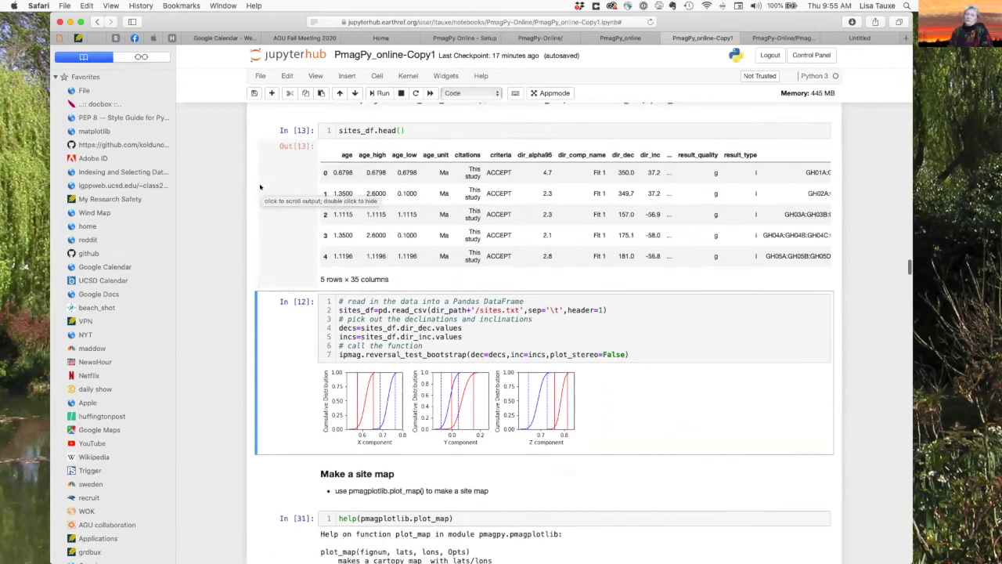
pyautogui.scroll(-1, 260, 186)
pyautogui.scroll(-4, 260, 186)
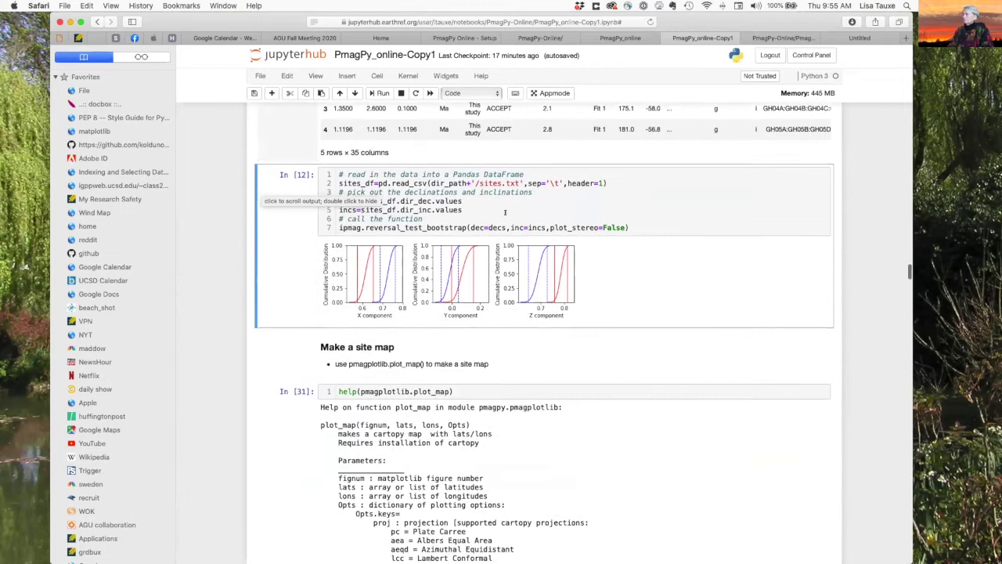
pyautogui.click(693, 205)
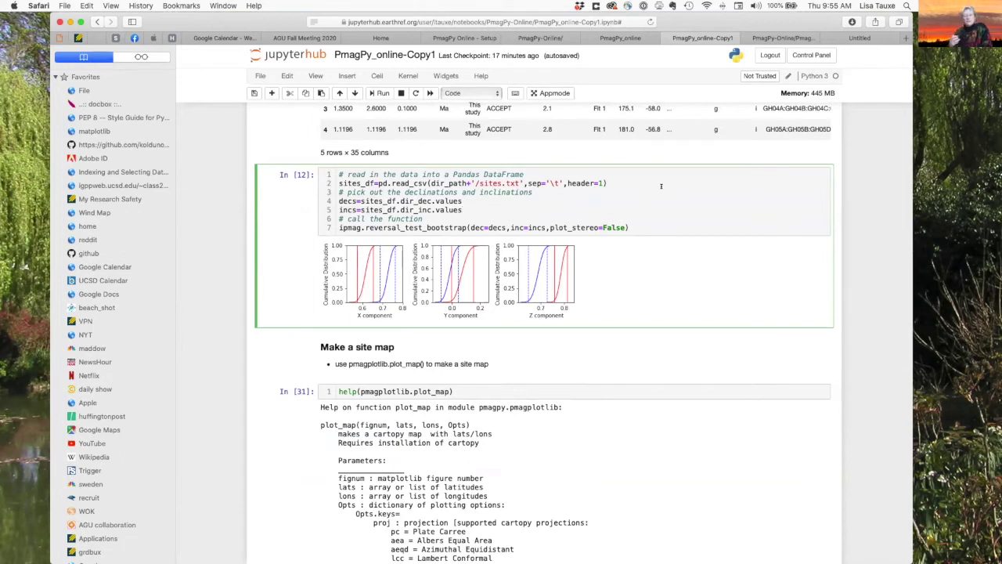
pyautogui.scroll(3, 647, 166)
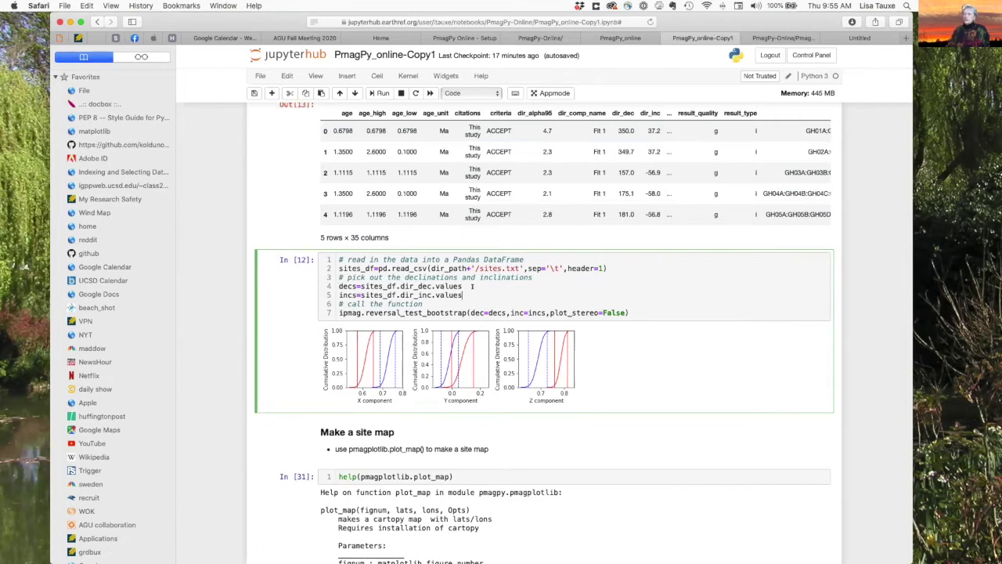
pyautogui.moveTo(462, 284); pyautogui.dragTo(337, 289)
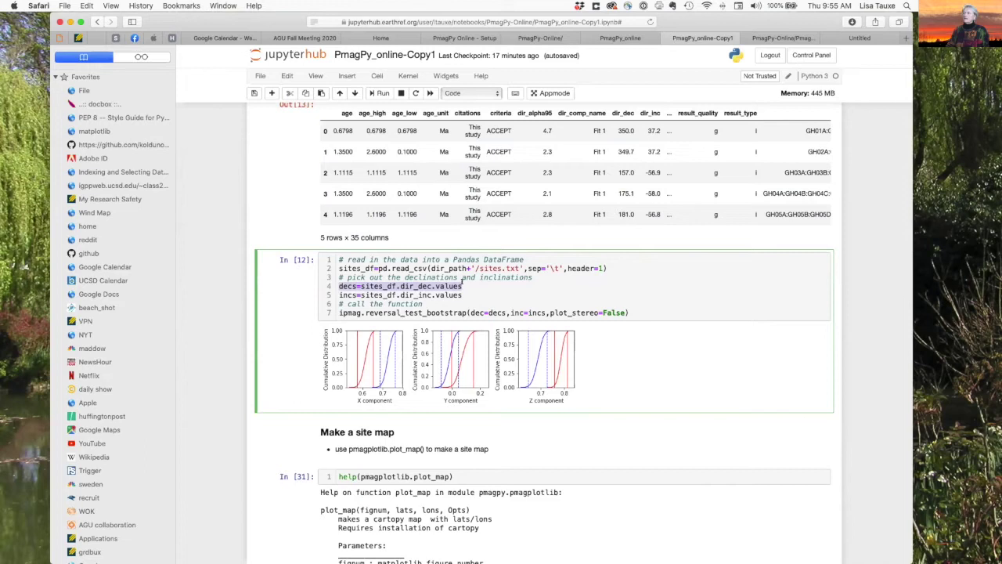
pyautogui.click(462, 285)
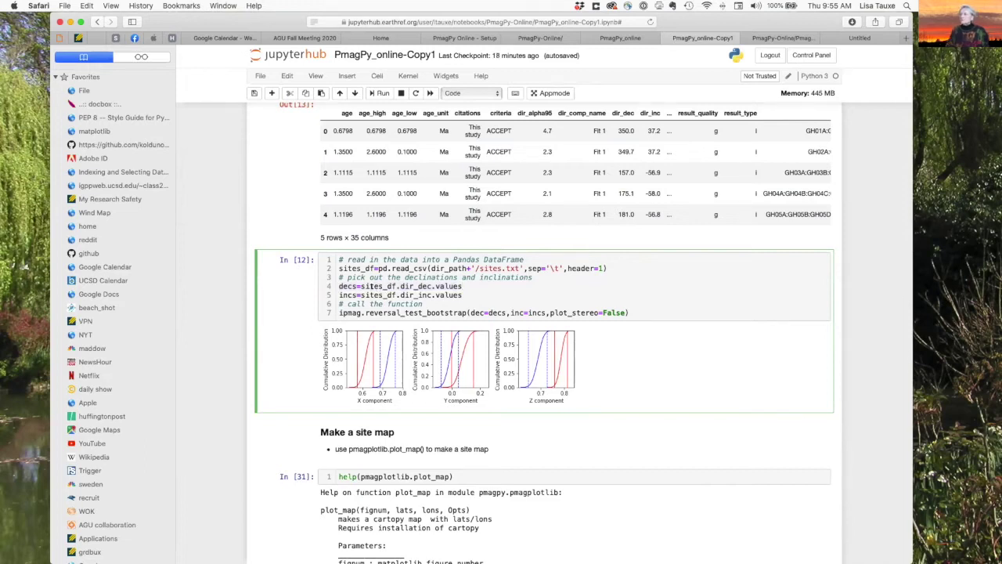
pyautogui.doubleClick(378, 285)
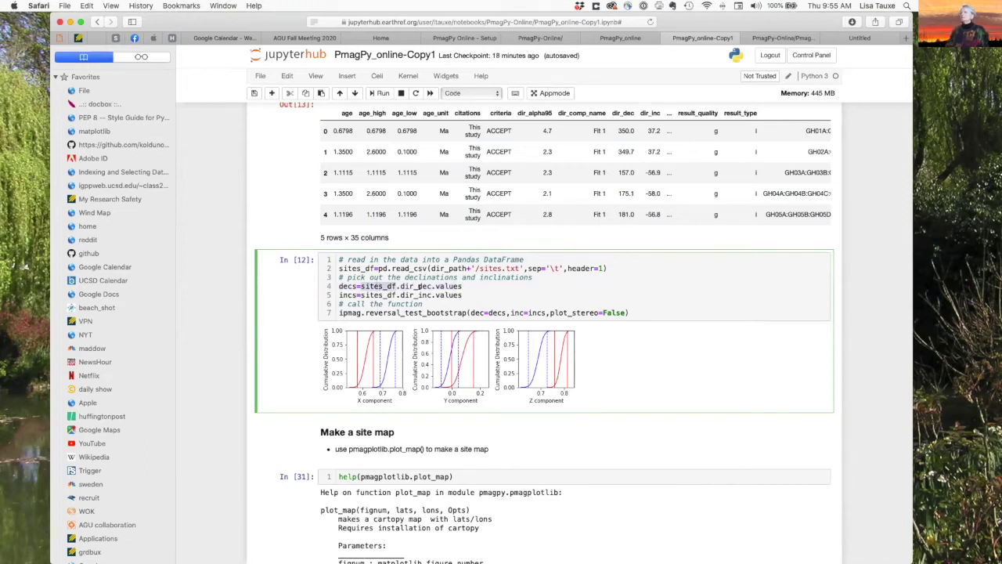
pyautogui.doubleClick(415, 285)
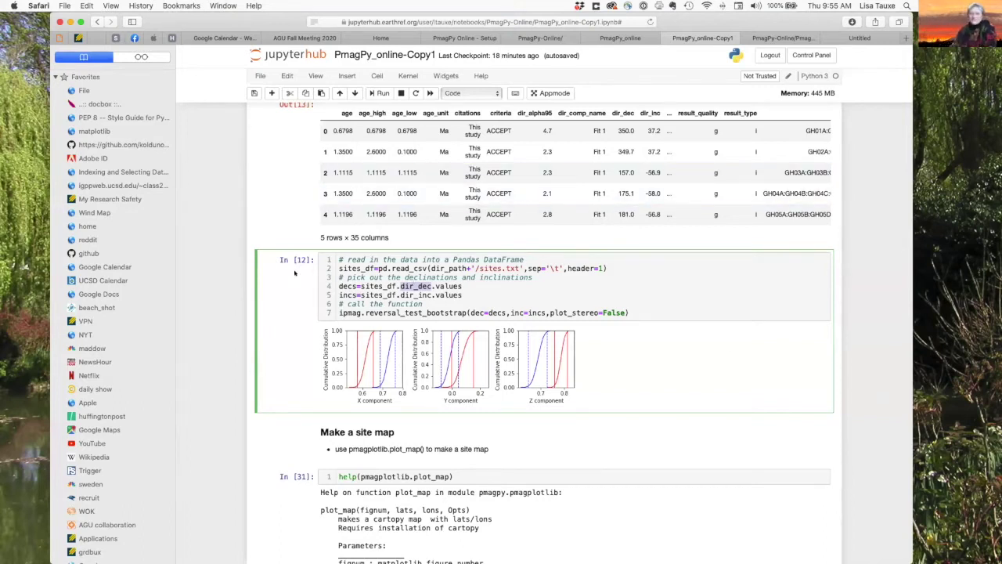
pyautogui.click(518, 289)
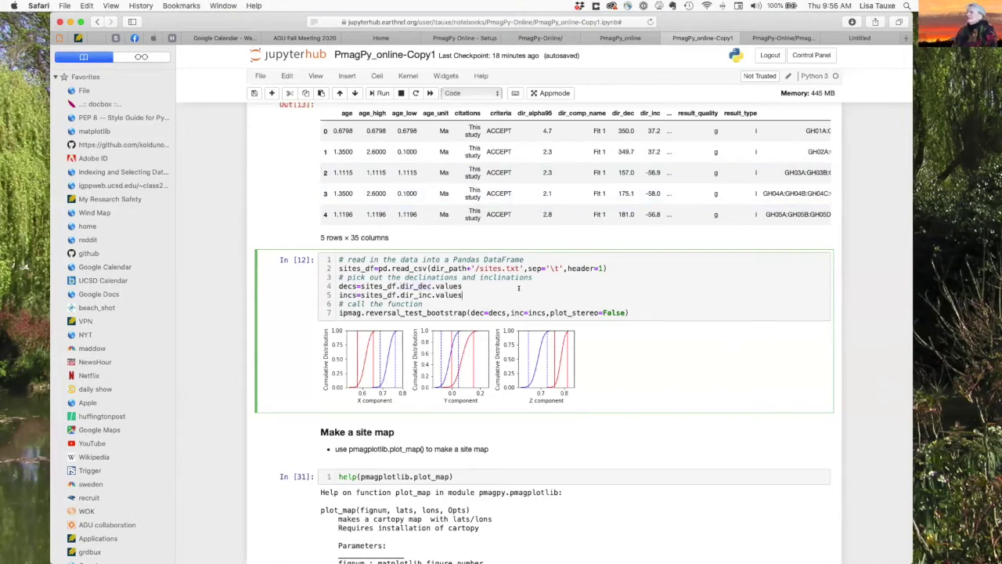
pyautogui.doubleClick(372, 286)
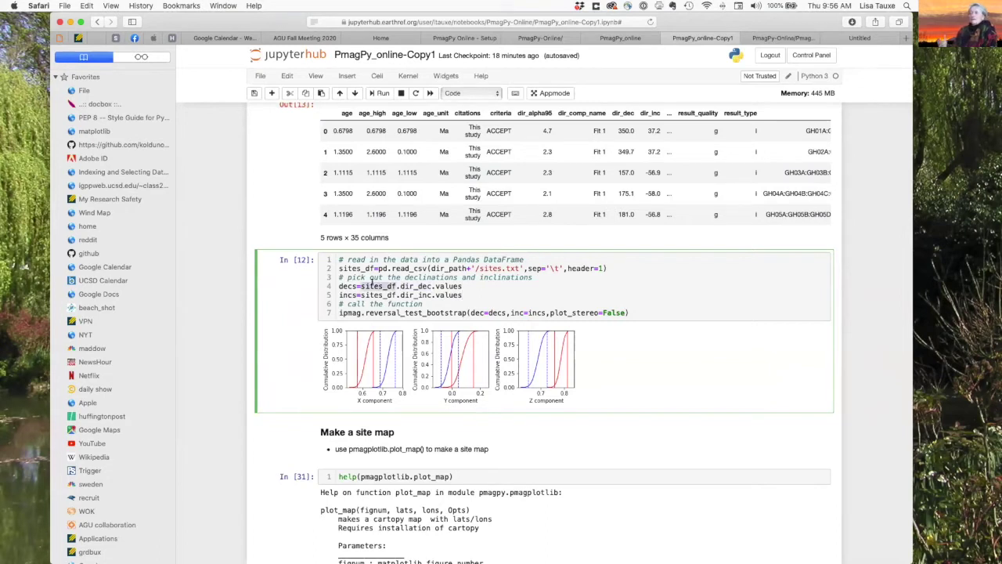
pyautogui.click(413, 286)
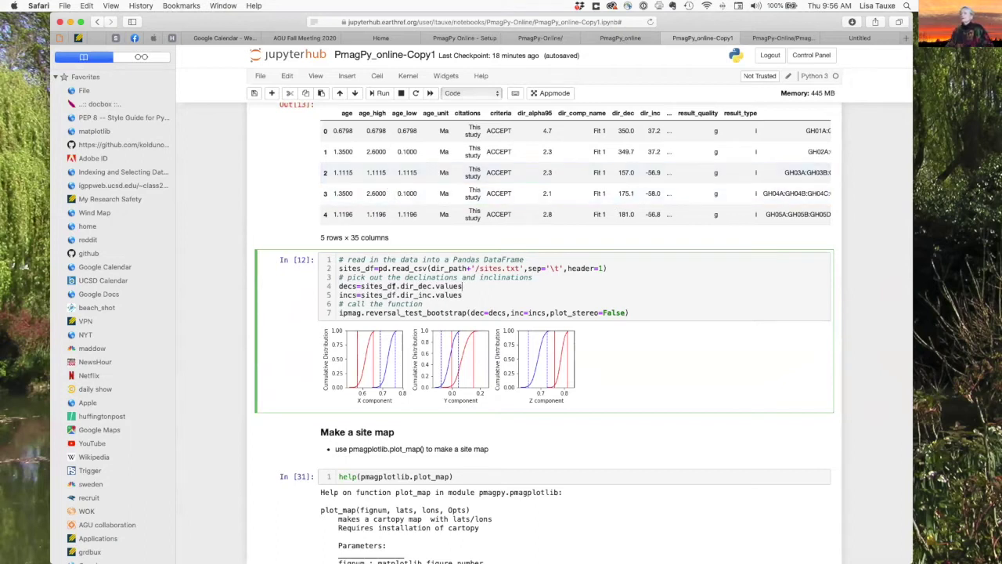
# Replace sites_df.head() with decs in the cell above the reversals test, run it and highlight the resulting array
pyautogui.scroll(5, 343, 282)
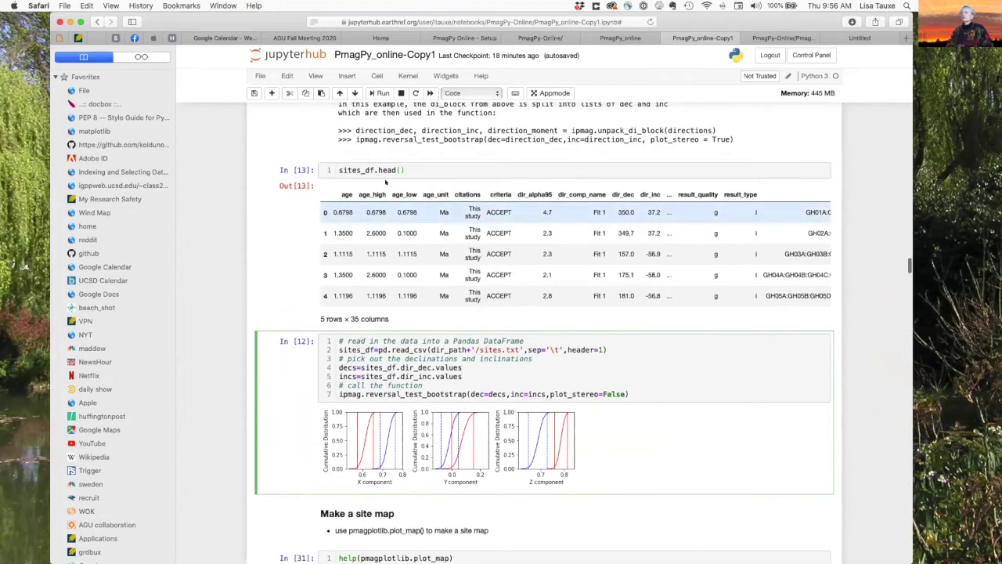
pyautogui.moveTo(406, 170); pyautogui.dragTo(311, 162)
pyautogui.write('decs')
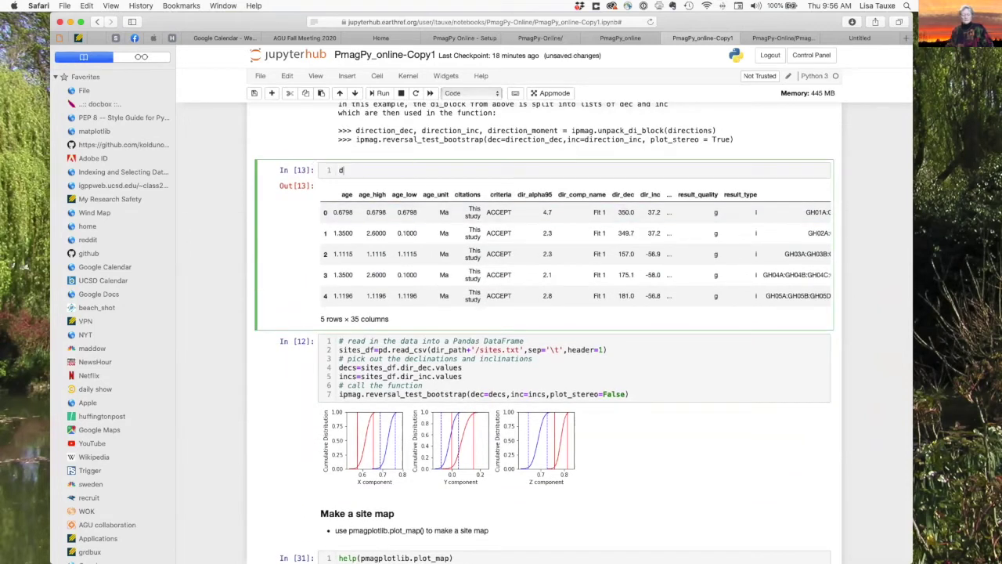
pyautogui.click(381, 92)
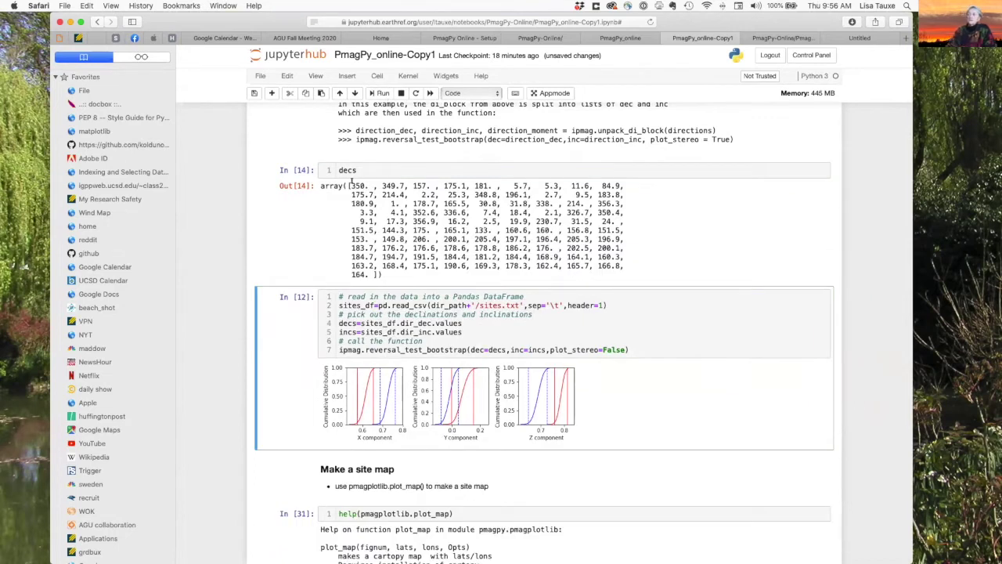
pyautogui.moveTo(321, 186); pyautogui.dragTo(377, 274)
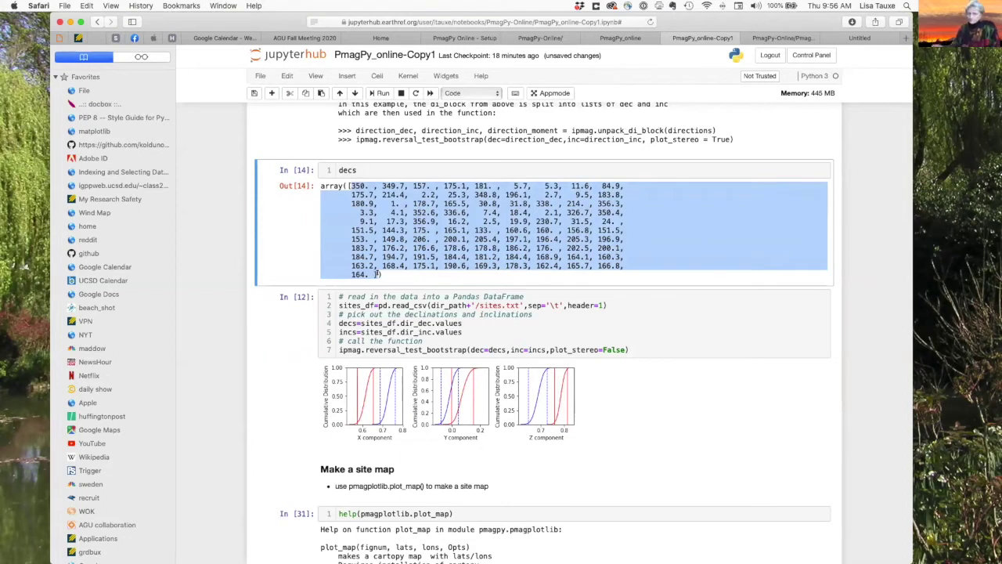
# Set plot_stereo to True in the ipmag.reversal_test_bootstrap call, rerun the cell and look over its plots
pyautogui.scroll(-1, 597, 319)
pyautogui.scroll(-4, 597, 320)
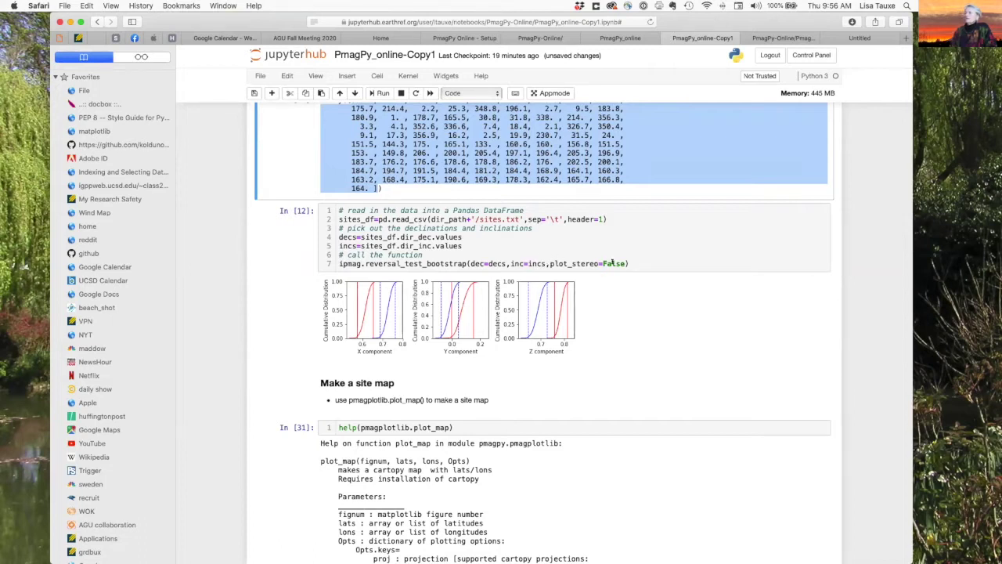
pyautogui.doubleClick(613, 263)
pyautogui.write('True')
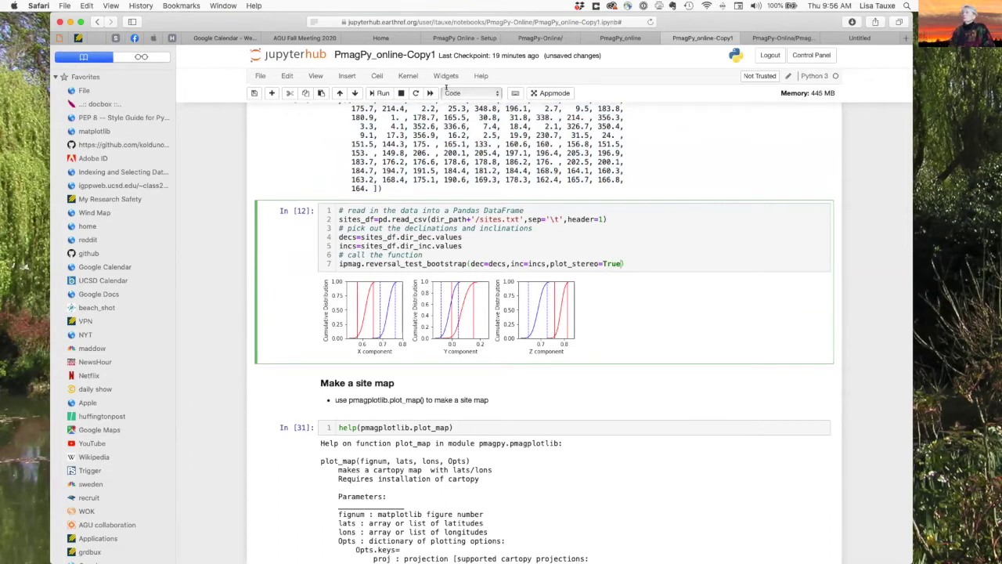
pyautogui.click(379, 92)
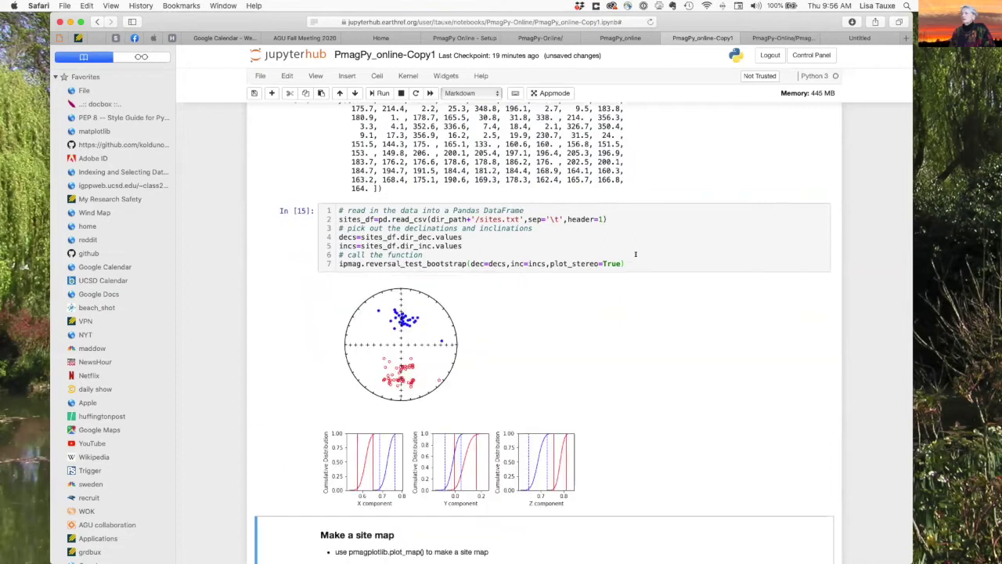
pyautogui.scroll(-1, 635, 254)
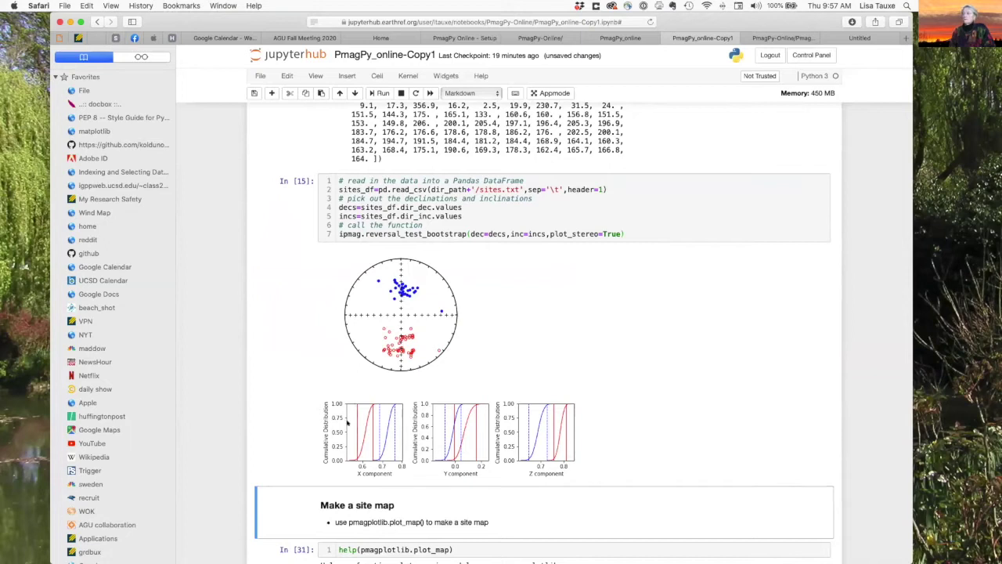
pyautogui.scroll(-2, 313, 415)
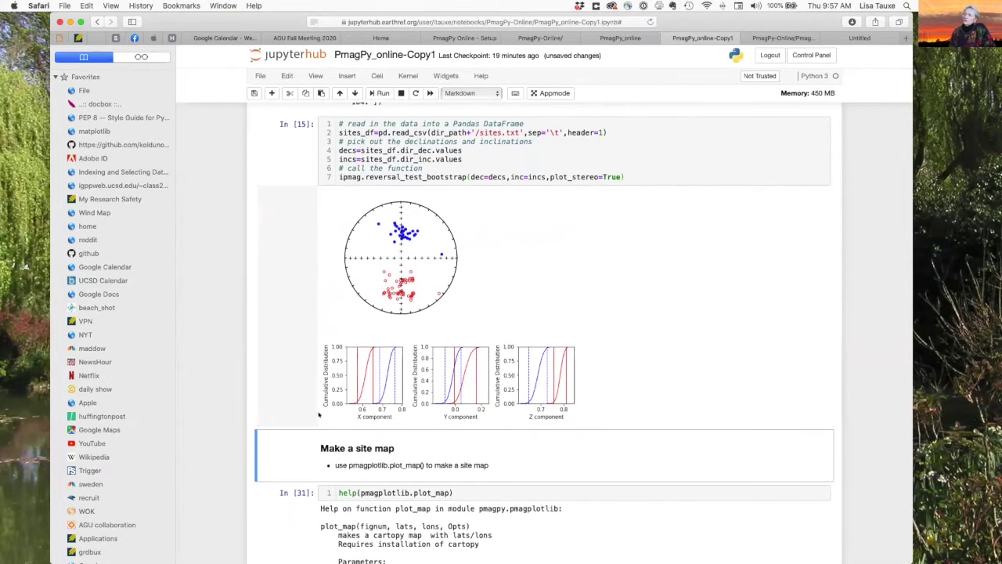
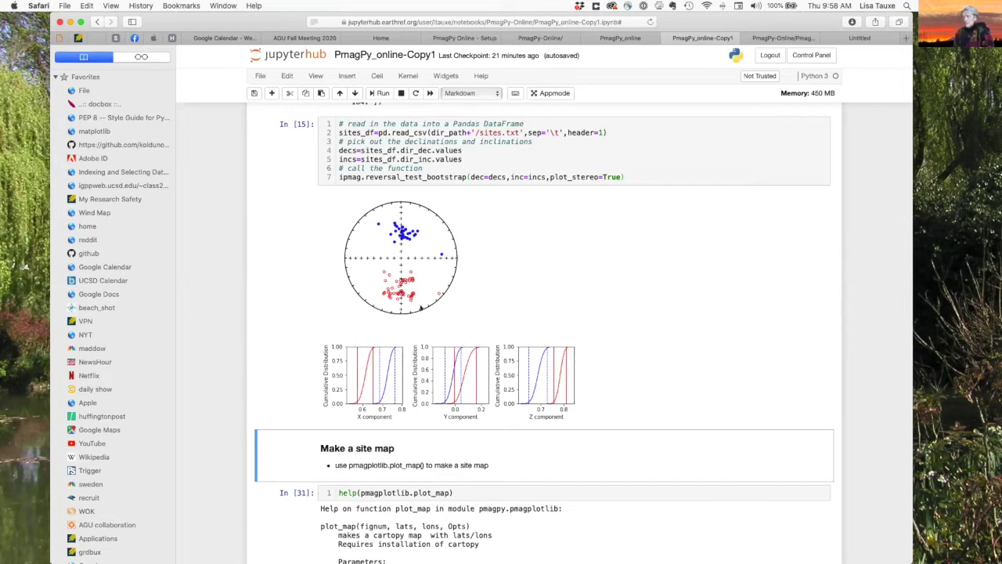
pyautogui.scroll(2, 436, 283)
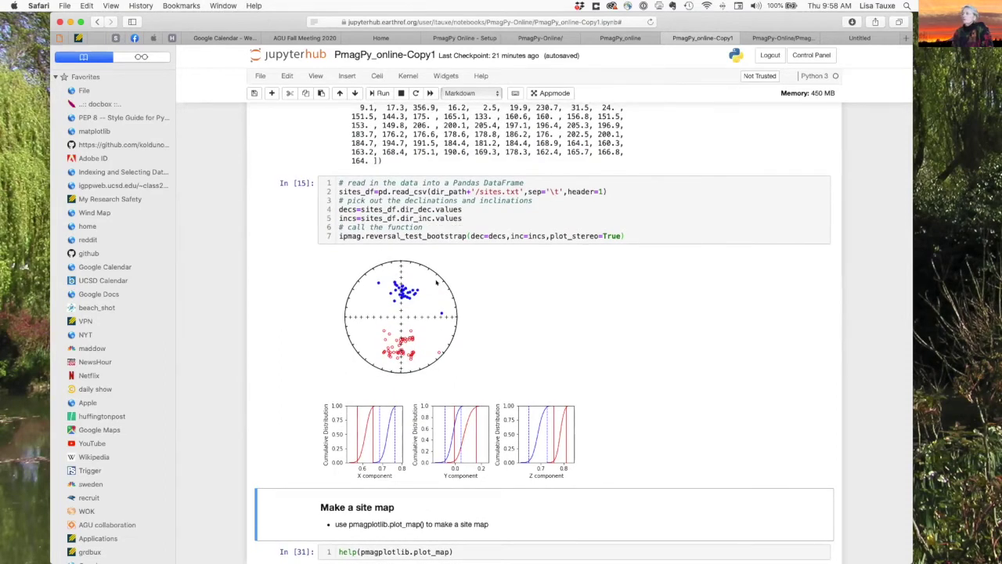
pyautogui.scroll(-1, 436, 283)
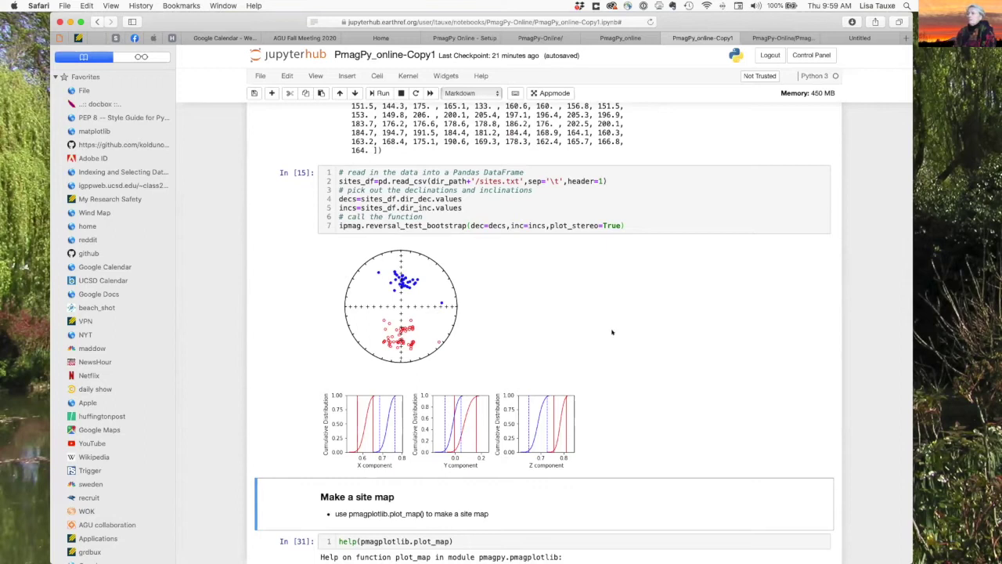
# Run the cells of the Make a site map section through help(pmagplotlib.plot_map) and the resolution note below it
pyautogui.scroll(-2, 612, 332)
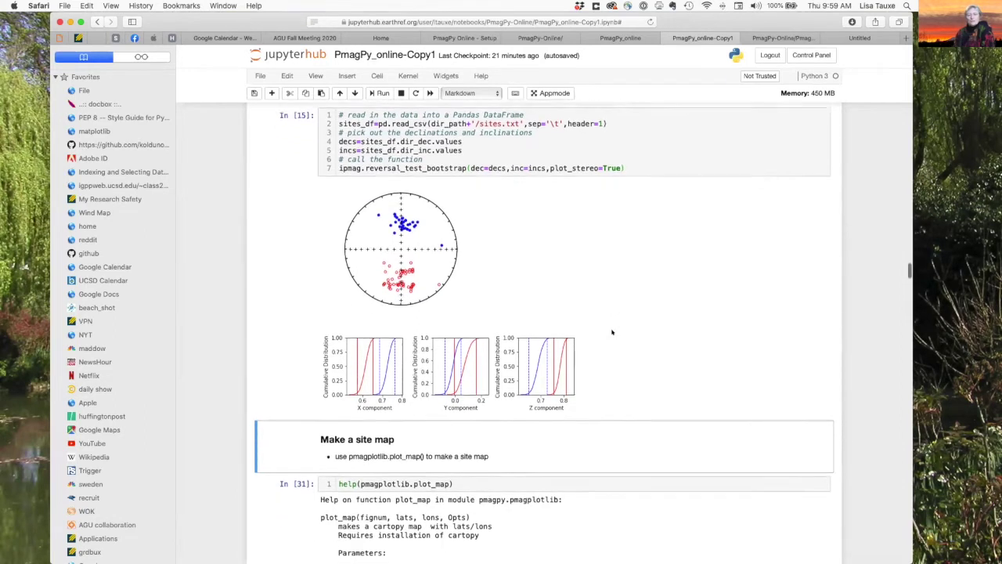
pyautogui.scroll(-5, 612, 332)
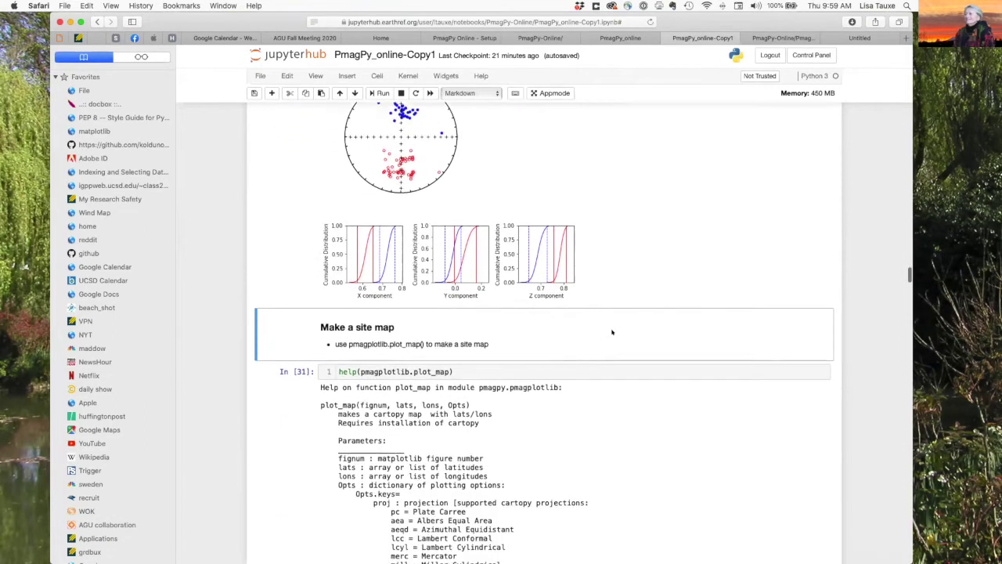
pyautogui.scroll(-4, 613, 332)
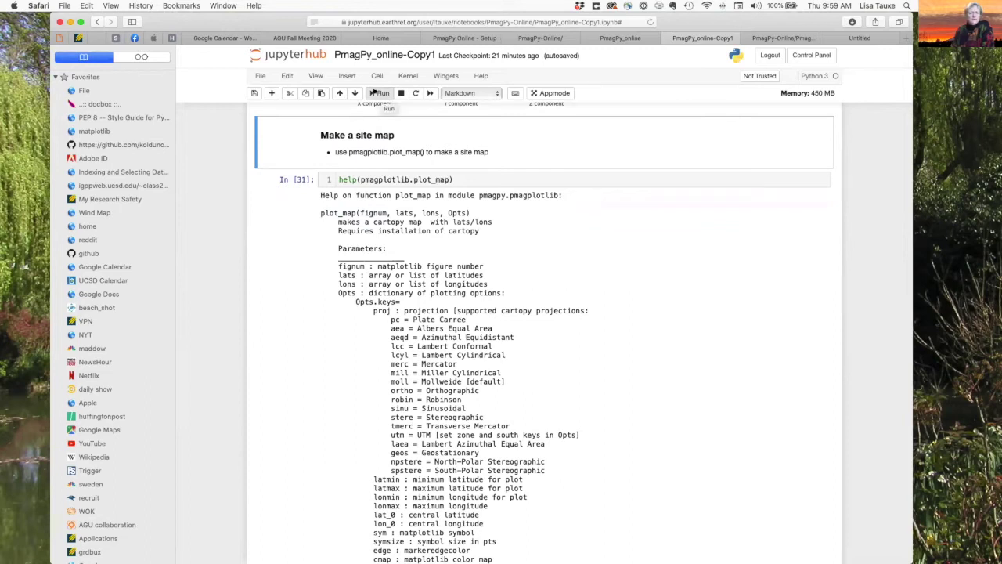
pyautogui.click(374, 93)
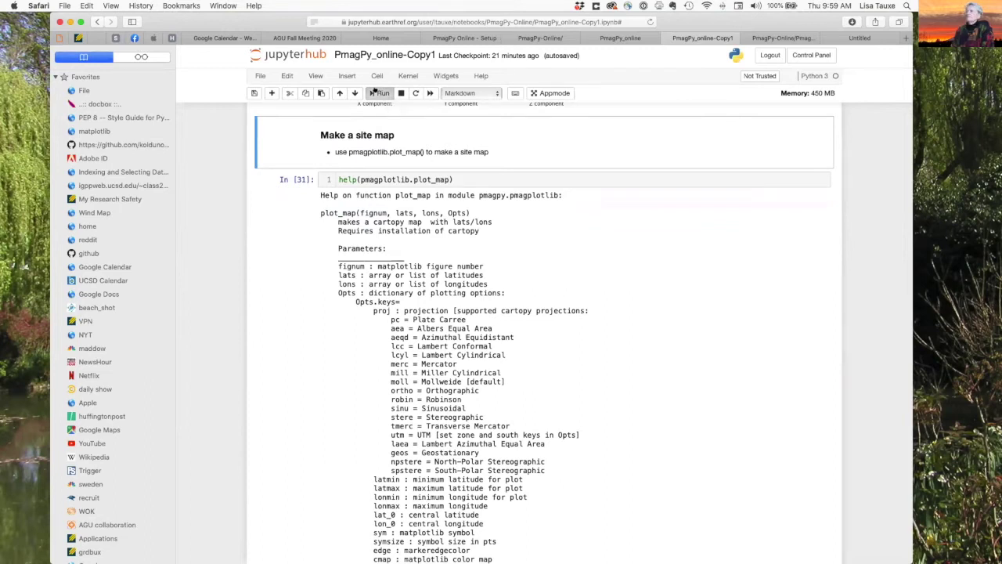
pyautogui.click(374, 92)
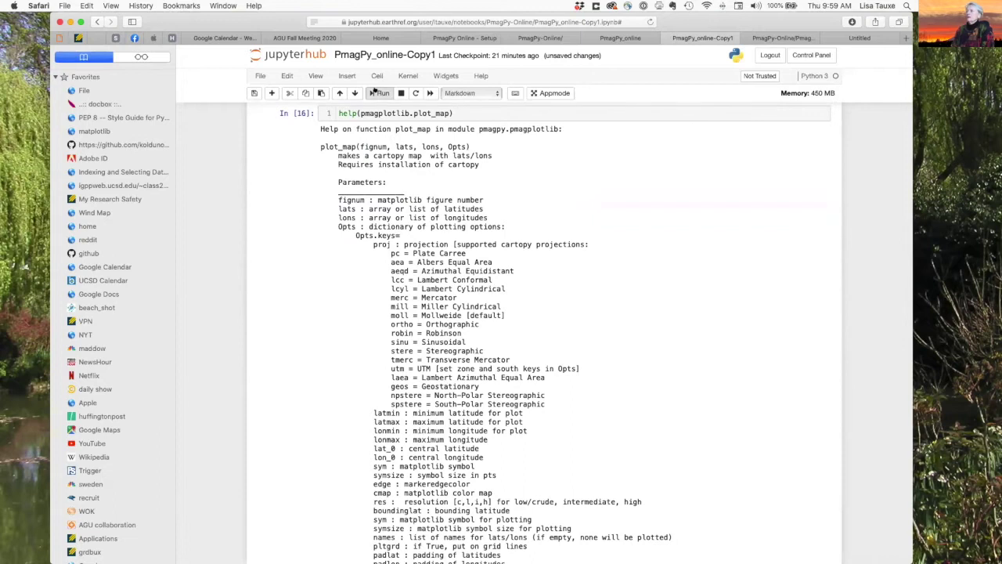
pyautogui.click(374, 92)
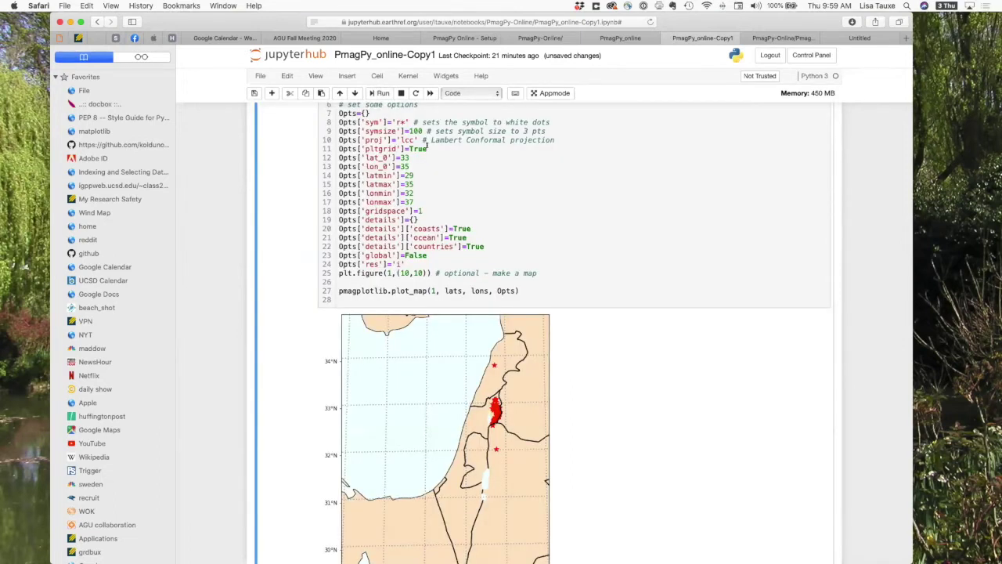
# Examine the site map code with its Opts settings and the projections and option keys in the pmagplotlib.plot_map help text
pyautogui.scroll(3, 427, 144)
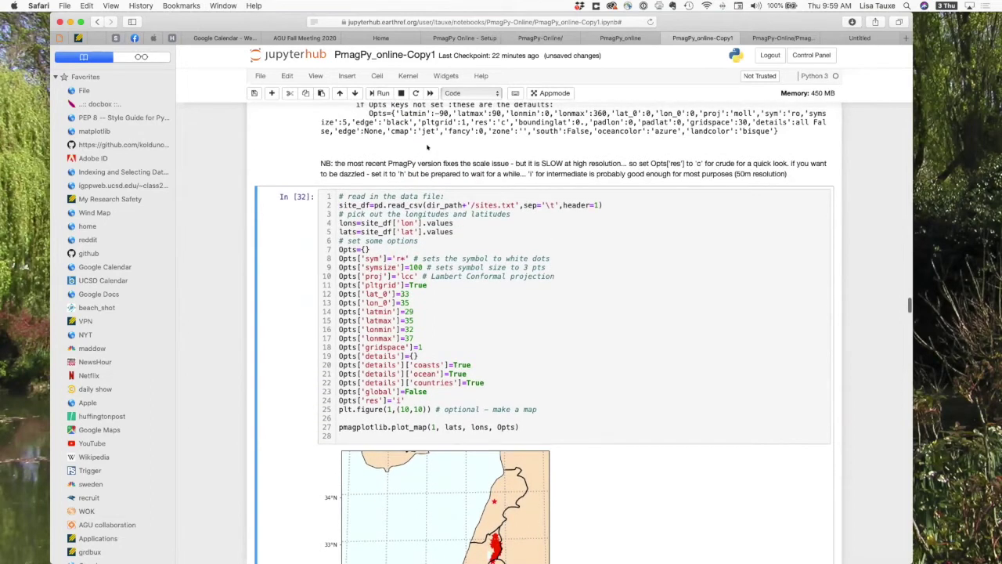
pyautogui.scroll(-1, 427, 146)
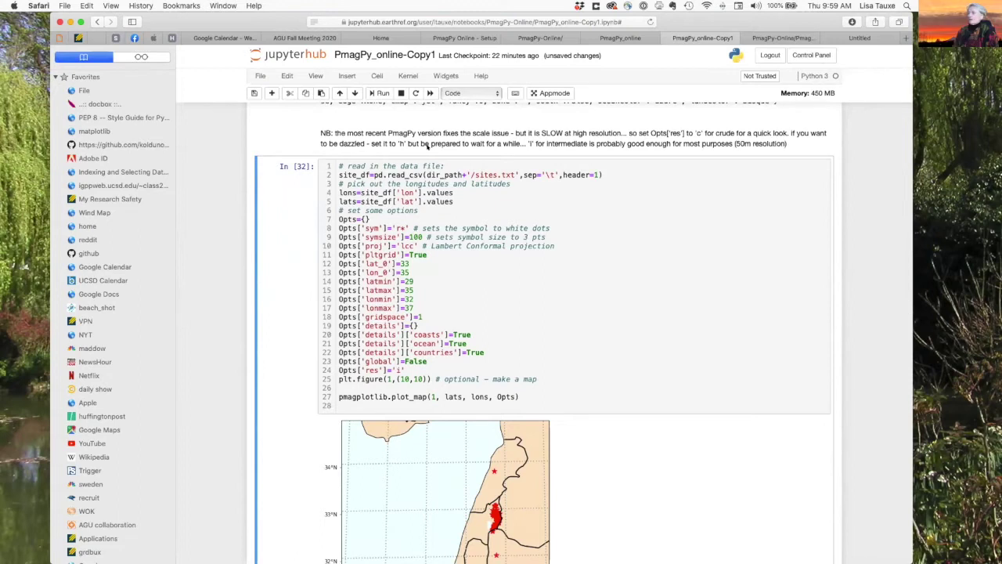
pyautogui.scroll(4, 427, 145)
pyautogui.scroll(10, 427, 146)
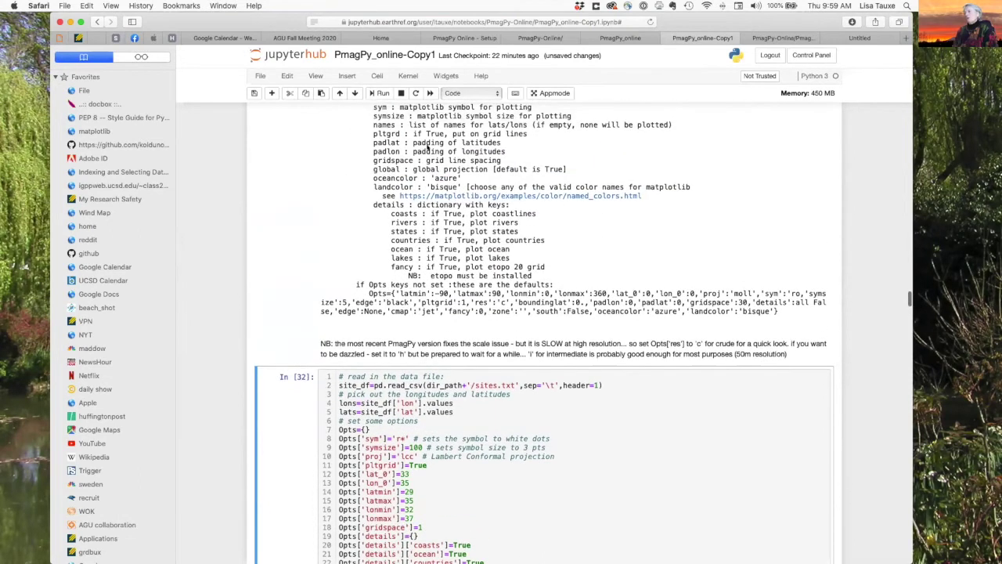
pyautogui.scroll(1, 427, 147)
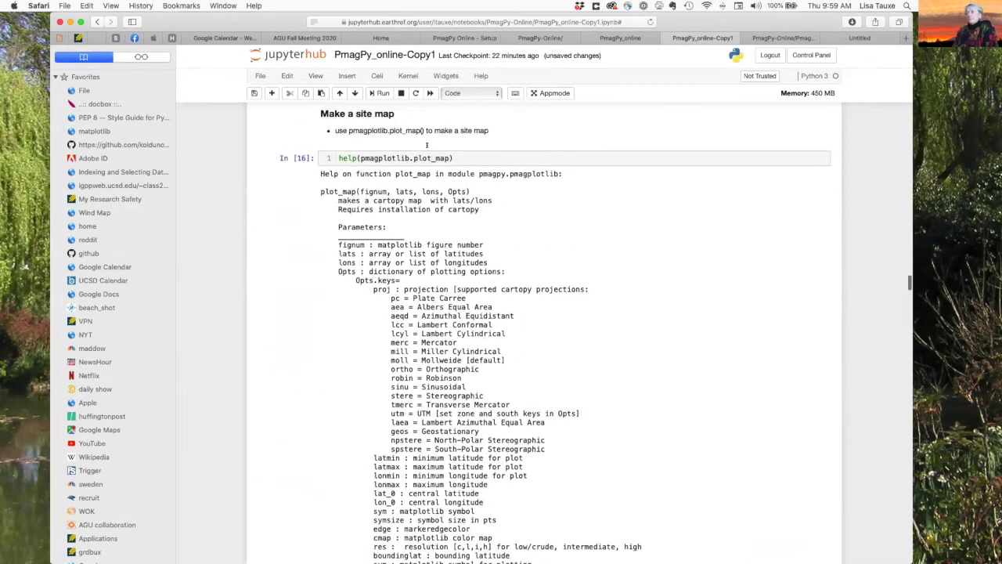
pyautogui.scroll(-1, 427, 145)
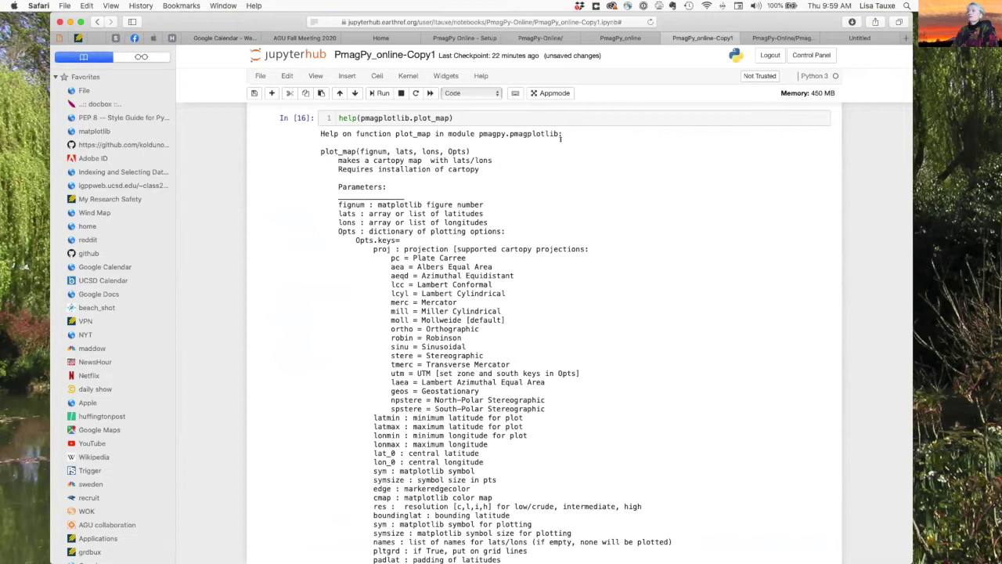
# Highlight pmagplotlib in the help call and examine the plot_map projections, option keys, details dictionary and default Opts in the help text
pyautogui.doubleClick(379, 118)
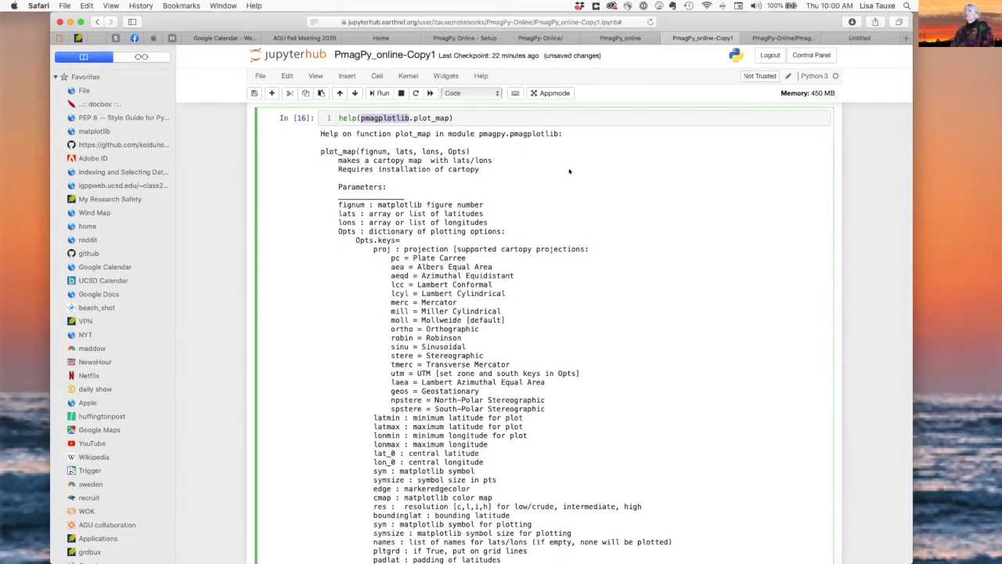
pyautogui.scroll(1, 569, 170)
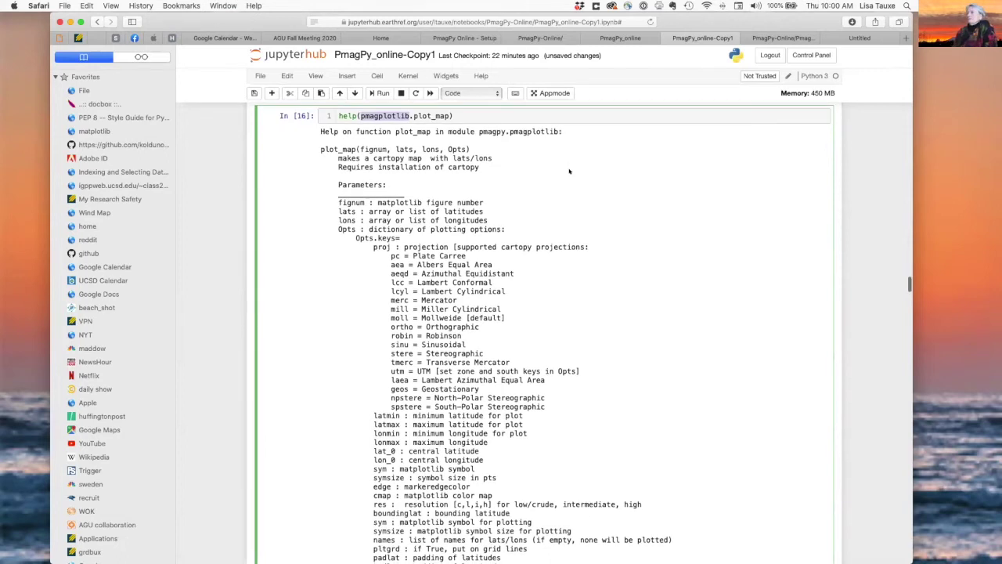
pyautogui.scroll(-1, 569, 170)
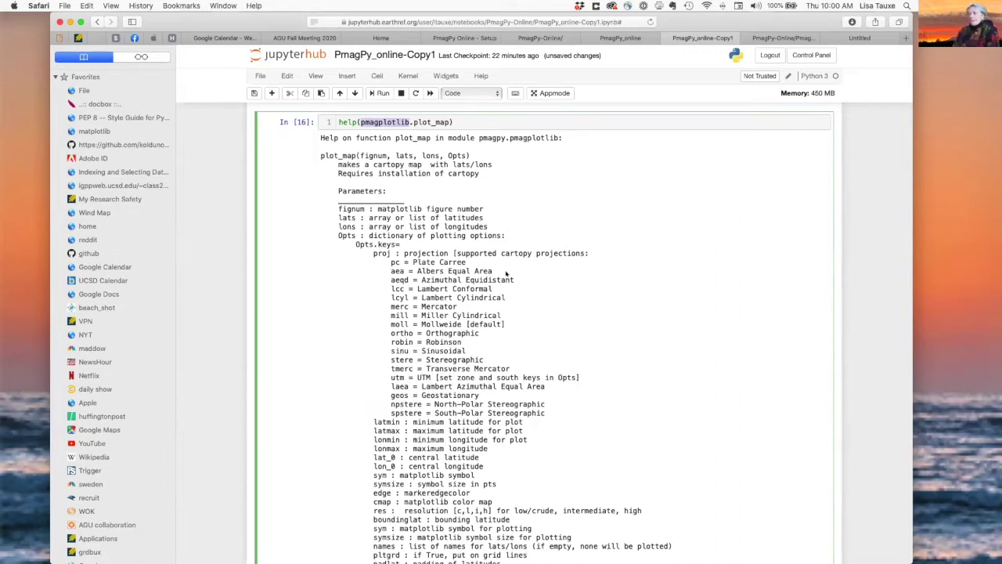
pyautogui.scroll(-2, 513, 303)
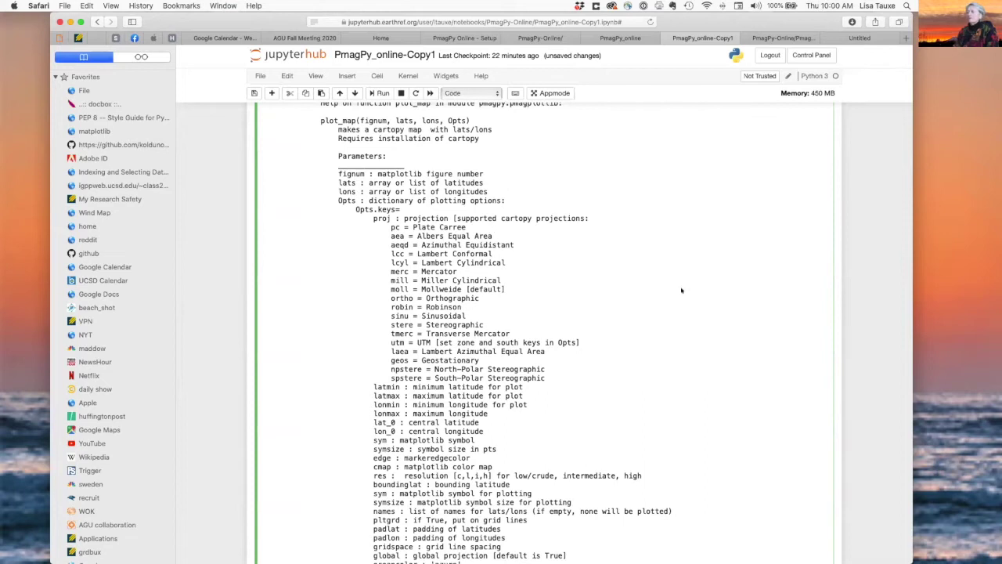
pyautogui.scroll(-6, 671, 314)
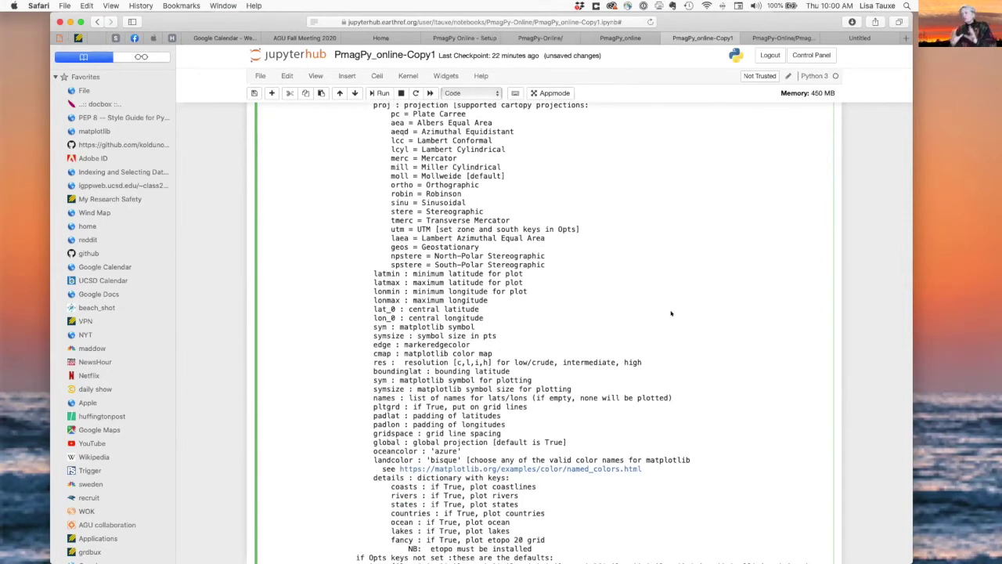
pyautogui.scroll(-6, 671, 313)
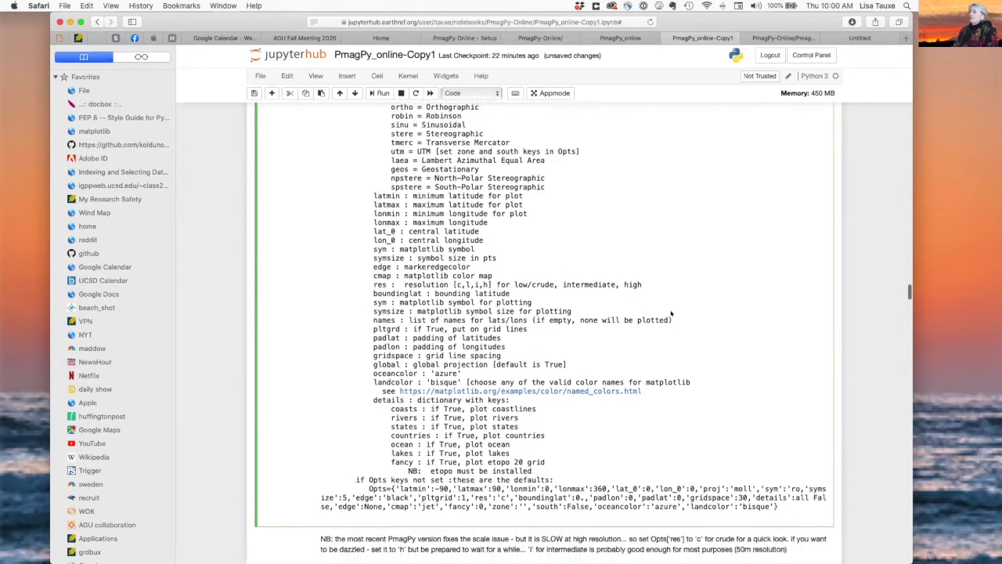
pyautogui.scroll(-1, 445, 199)
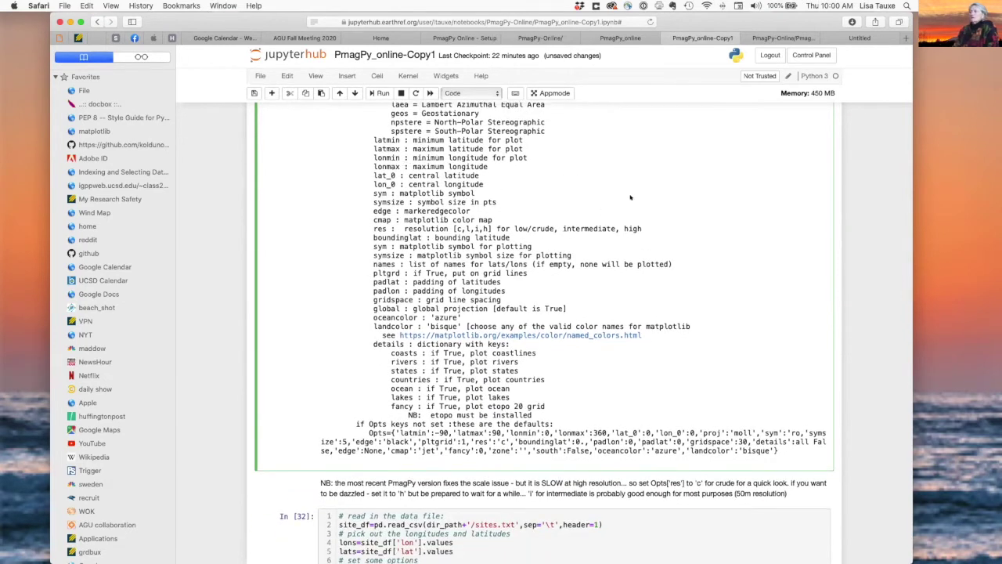
pyautogui.scroll(-4, 631, 197)
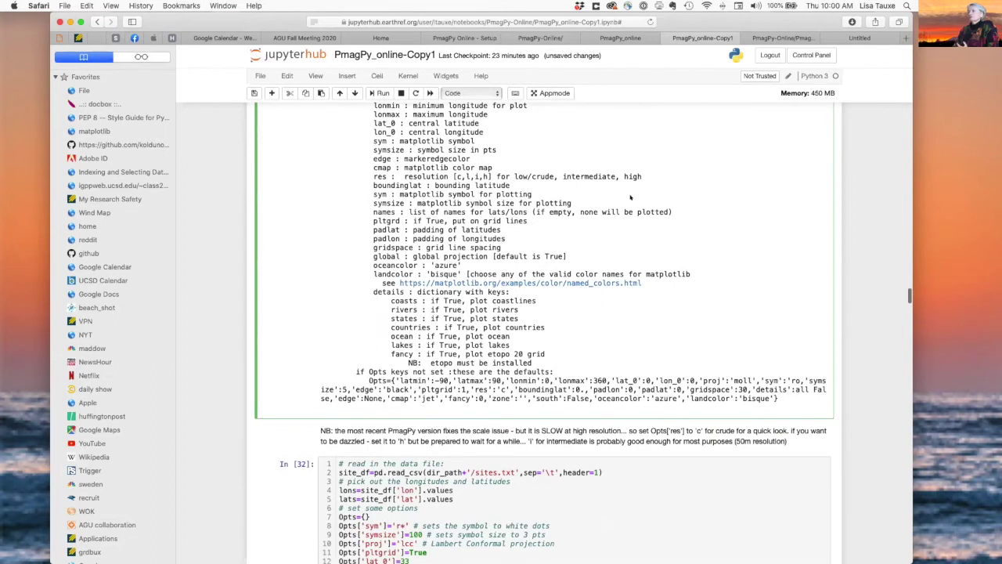
pyautogui.scroll(-12, 630, 198)
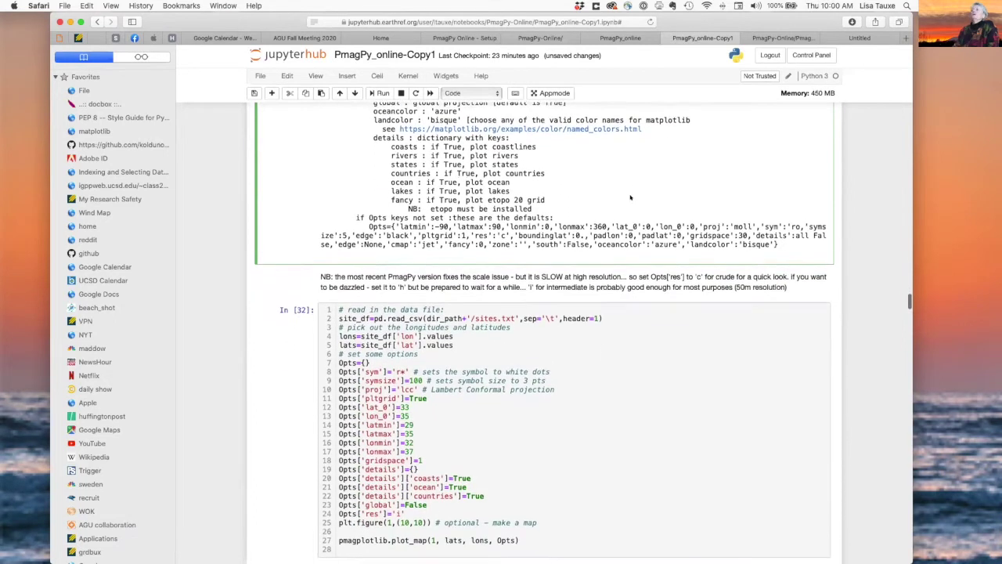
pyautogui.scroll(-1, 630, 197)
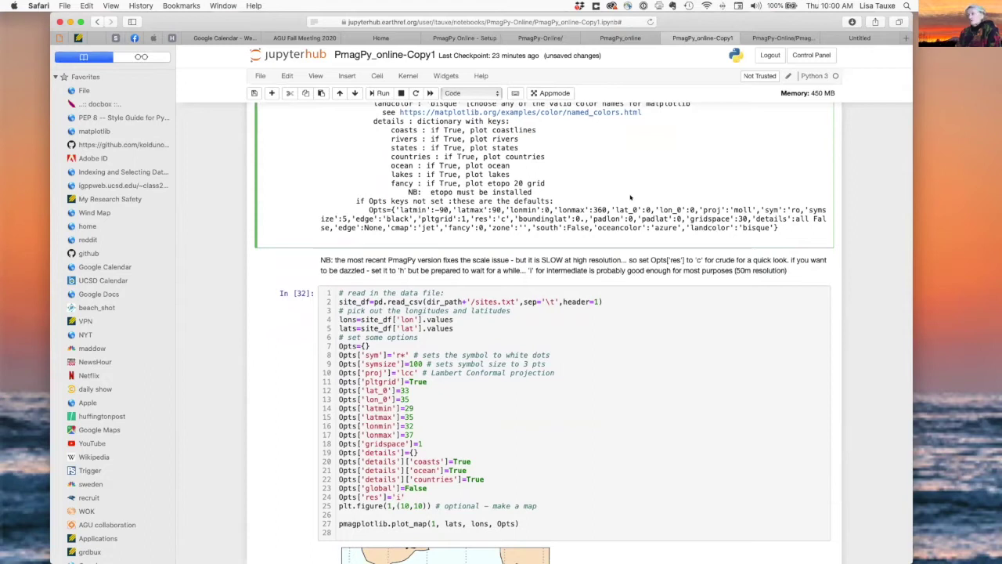
# Examine the site map code and highlight the variable site_df in the line that reads sites.txt
pyautogui.scroll(-5, 631, 197)
pyautogui.scroll(-6, 630, 195)
pyautogui.scroll(1, 629, 195)
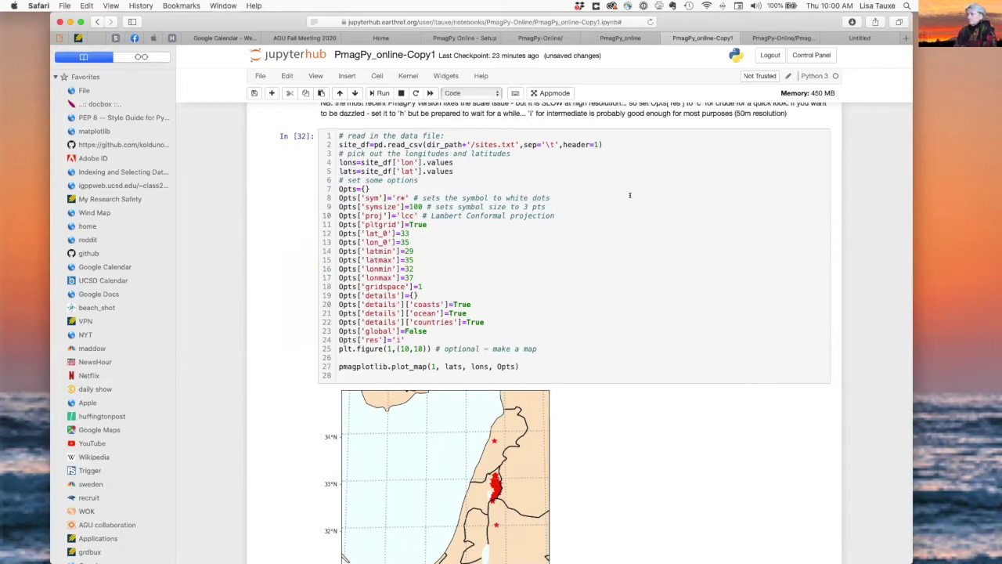
pyautogui.scroll(-1, 630, 195)
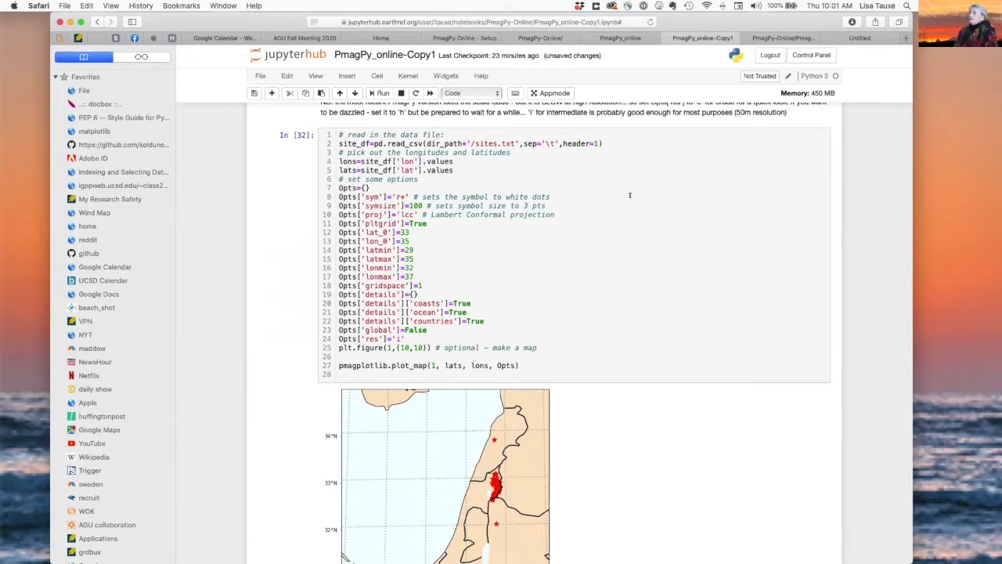
pyautogui.scroll(-3, 630, 195)
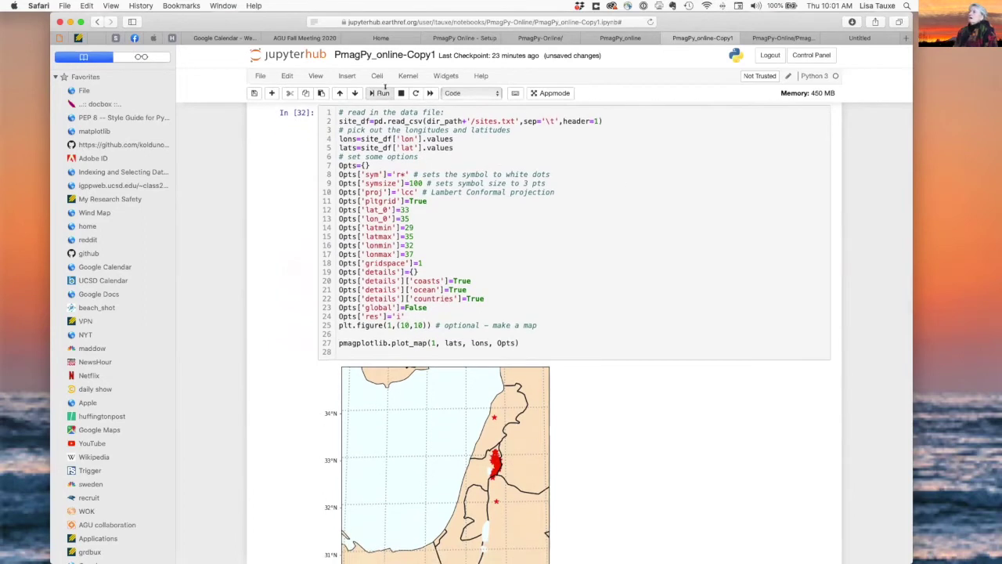
pyautogui.scroll(5, 335, 180)
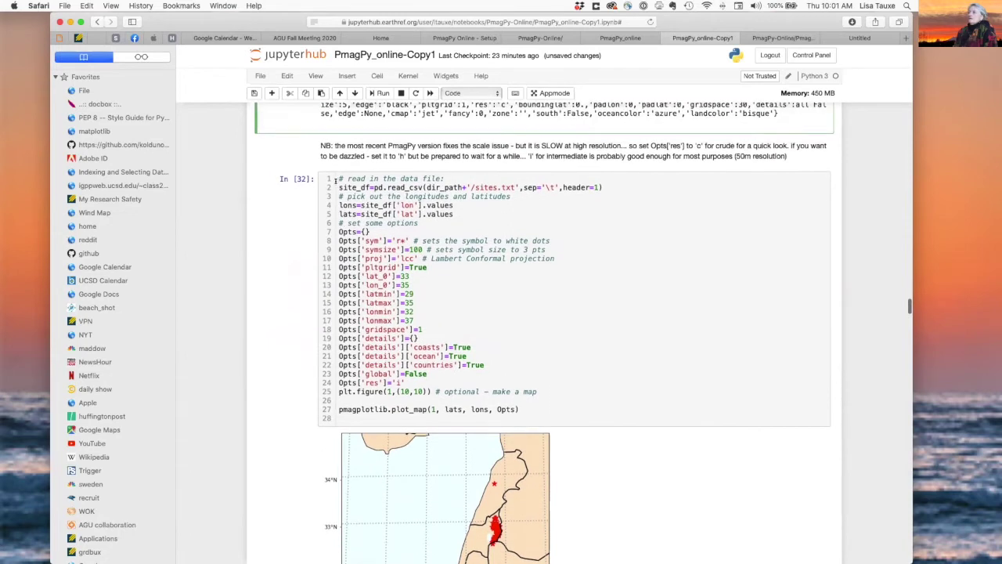
pyautogui.moveTo(335, 182); pyautogui.dragTo(379, 182)
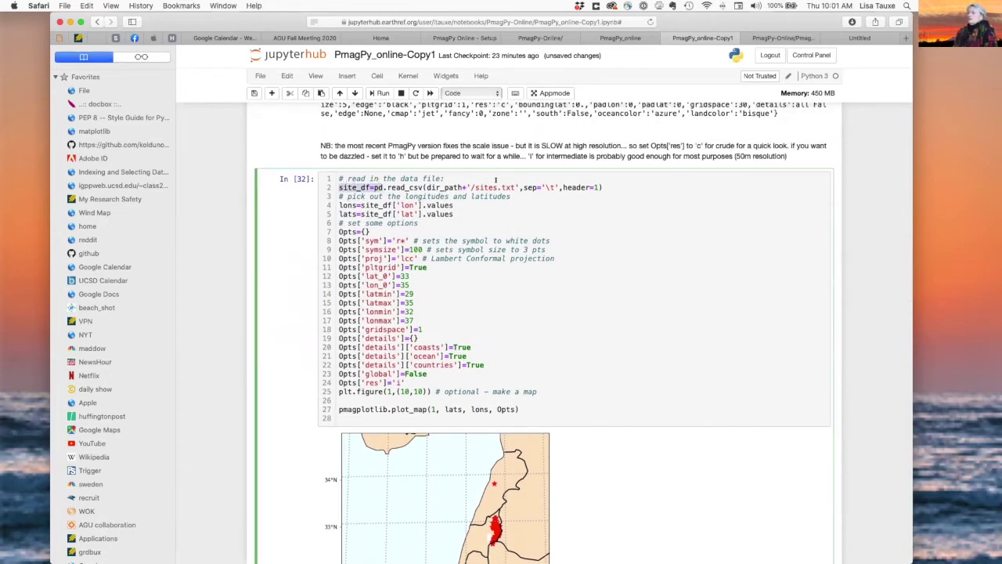
pyautogui.hotkey('shift', 'Left')
pyautogui.hotkey('shift', 'Left')
pyautogui.hotkey('shift', 'Left')
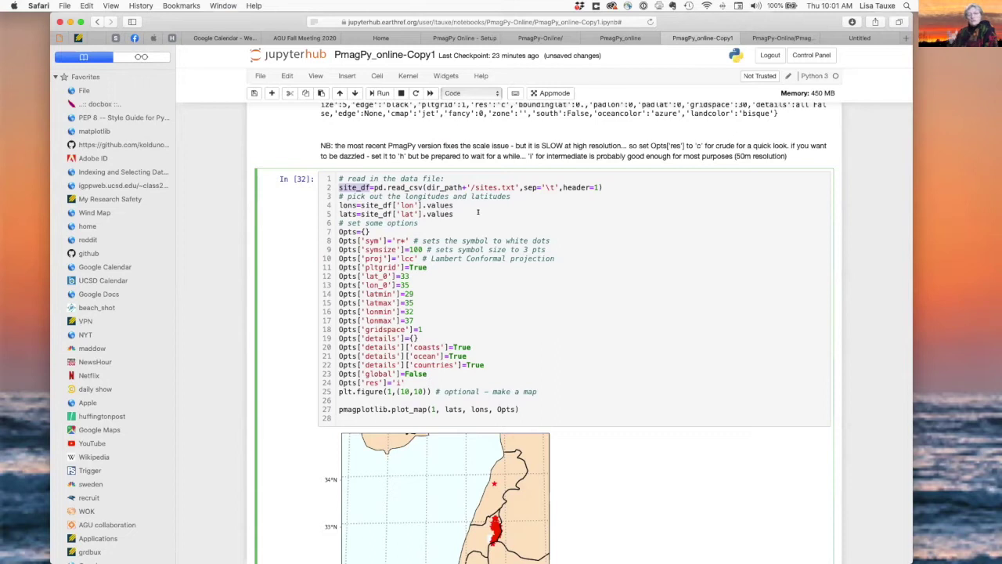
# Examine the Opts settings in the site map code alongside the map, and check the res choices in the plot_map help text
pyautogui.scroll(-3, 478, 212)
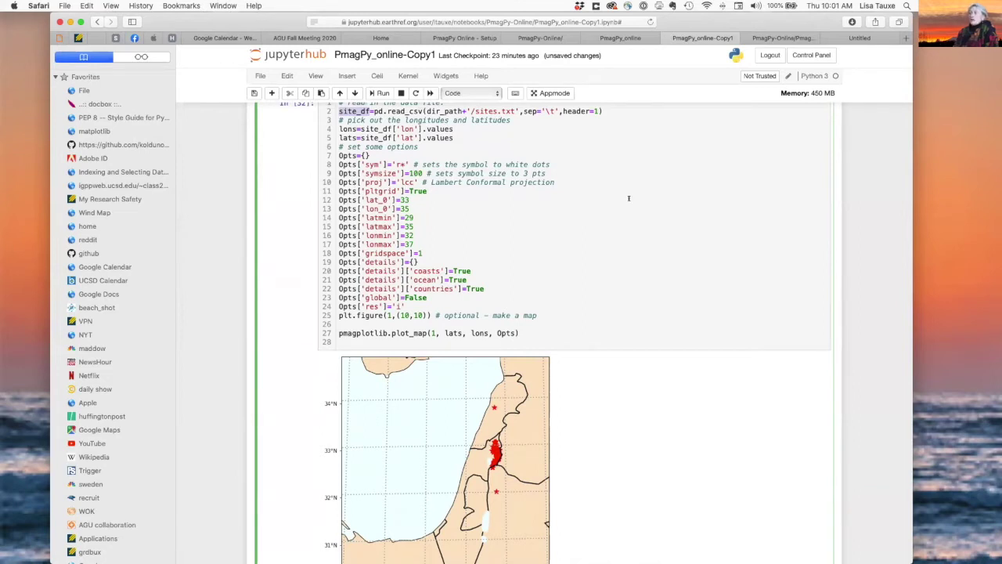
pyautogui.scroll(-1, 560, 211)
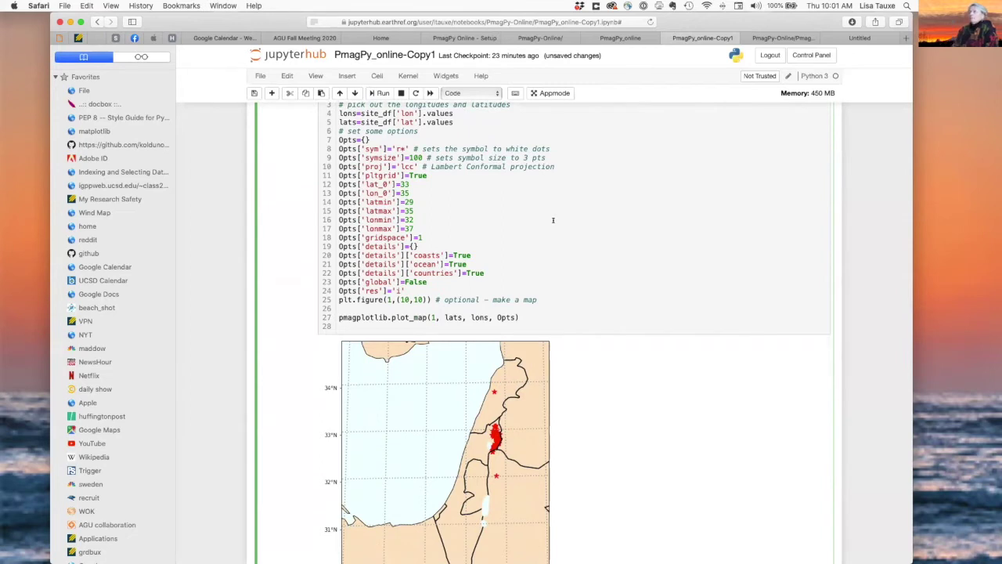
pyautogui.scroll(-2, 552, 220)
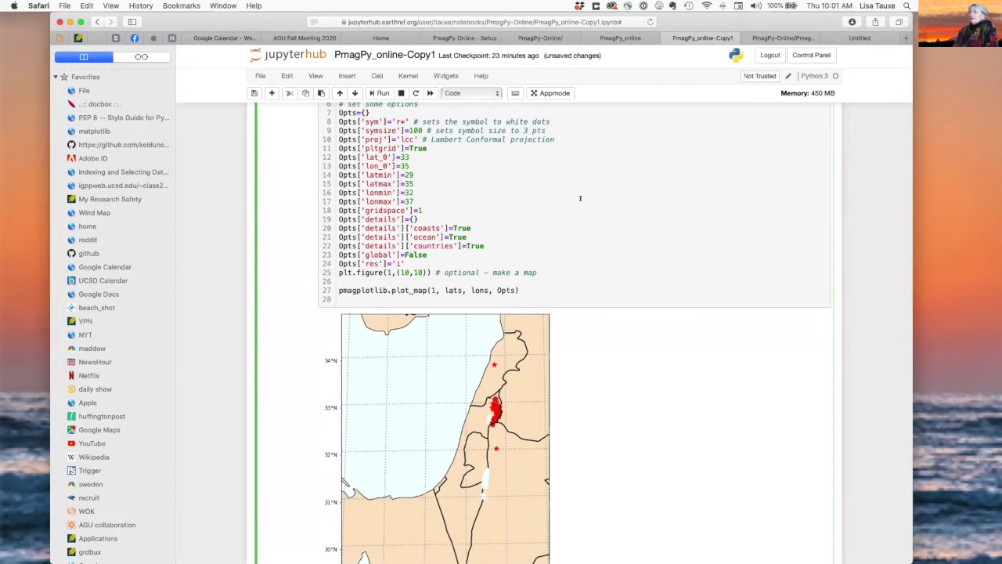
pyautogui.scroll(-3, 602, 213)
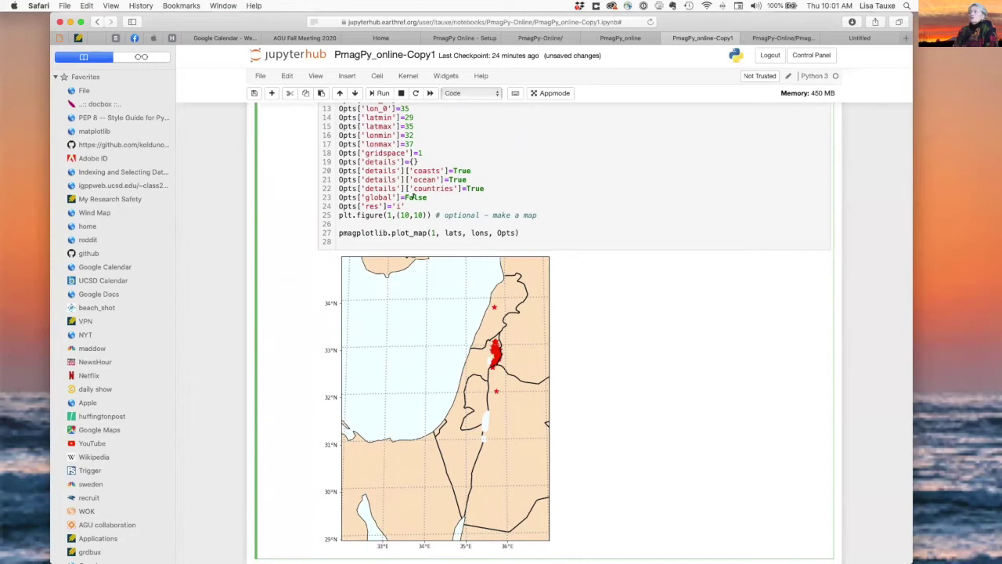
pyautogui.scroll(-1, 595, 169)
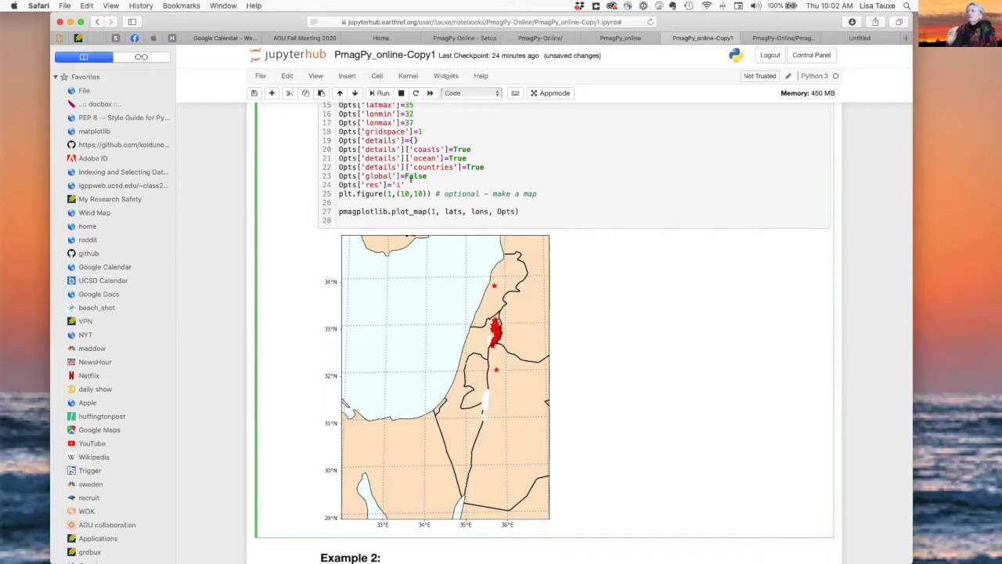
pyautogui.scroll(5, 410, 180)
pyautogui.scroll(5, 409, 180)
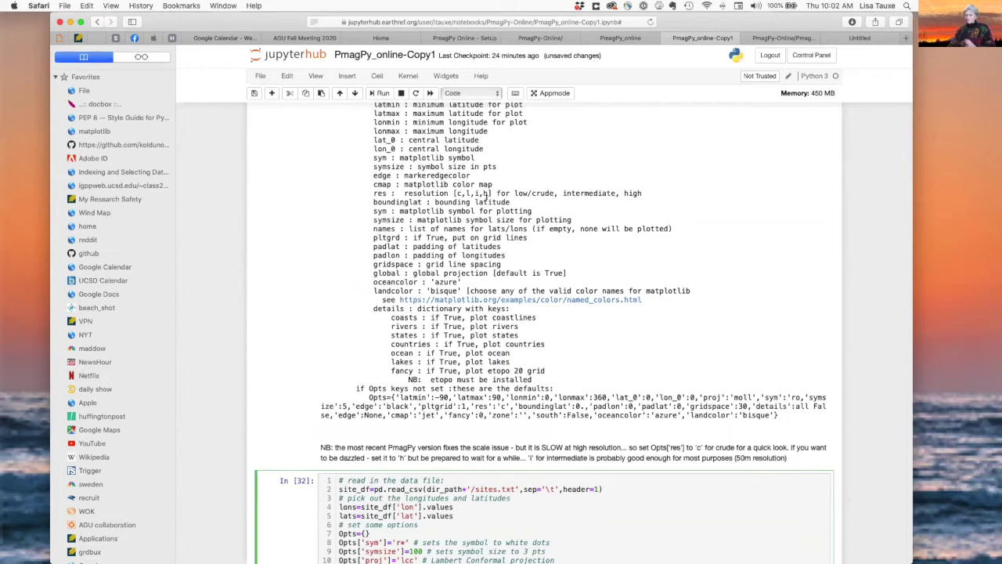
pyautogui.scroll(-10, 487, 197)
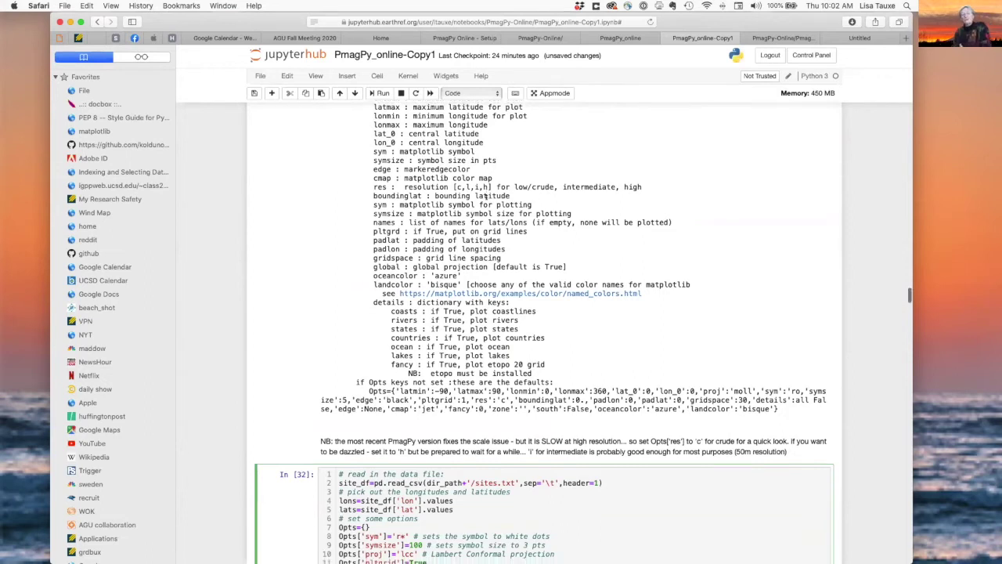
pyautogui.scroll(-3, 486, 197)
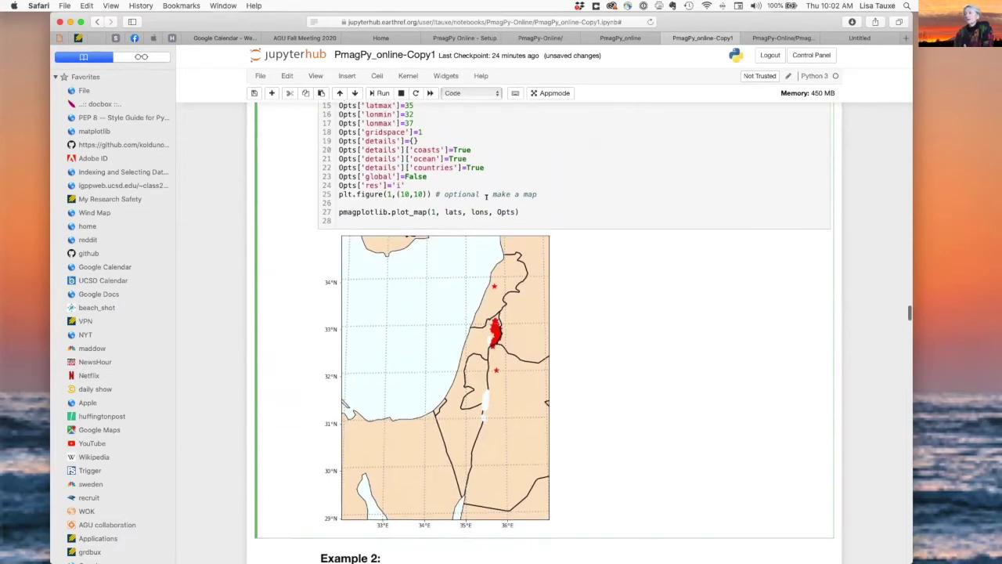
pyautogui.scroll(1, 548, 200)
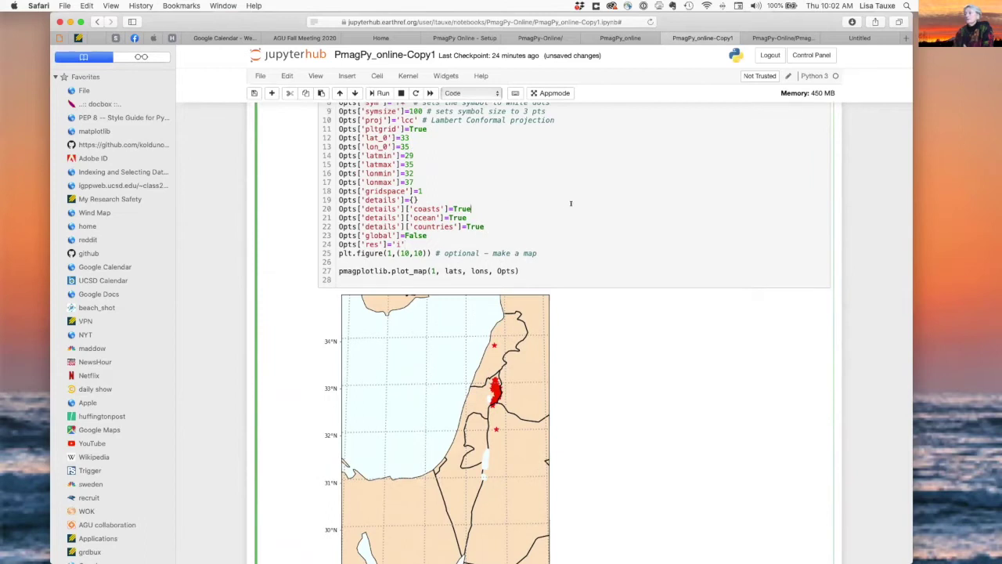
# Look over the plotted site map with its coastlines, borders and red site symbols, down to the Example 2 heading
pyautogui.scroll(-3, 571, 204)
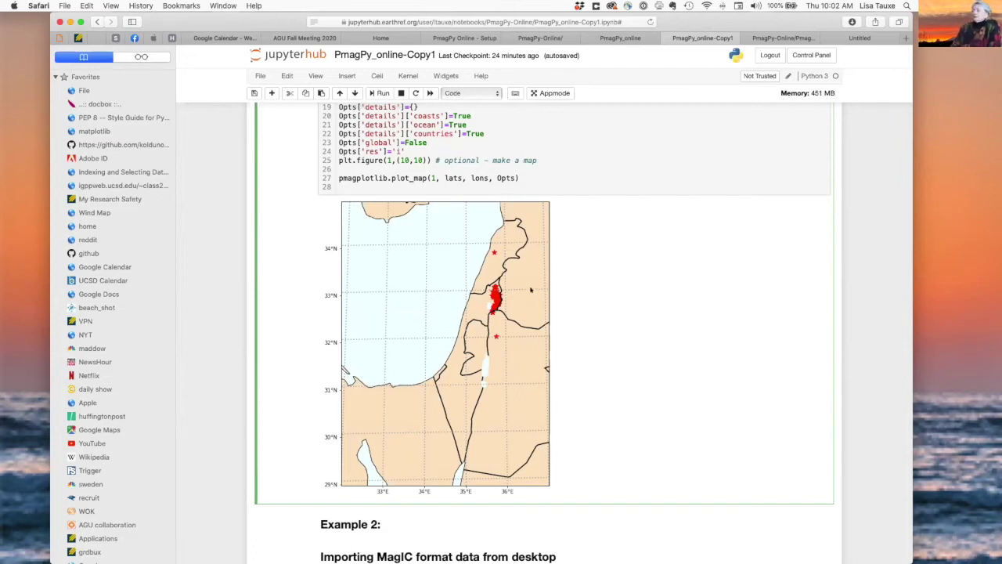
pyautogui.scroll(-1, 664, 280)
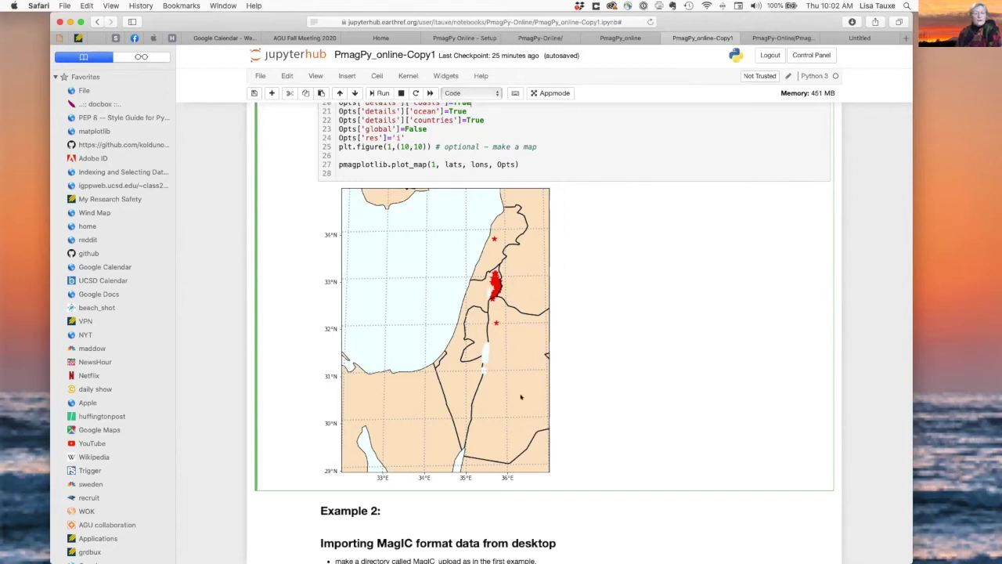
pyautogui.scroll(-1, 521, 397)
pyautogui.scroll(-4, 532, 415)
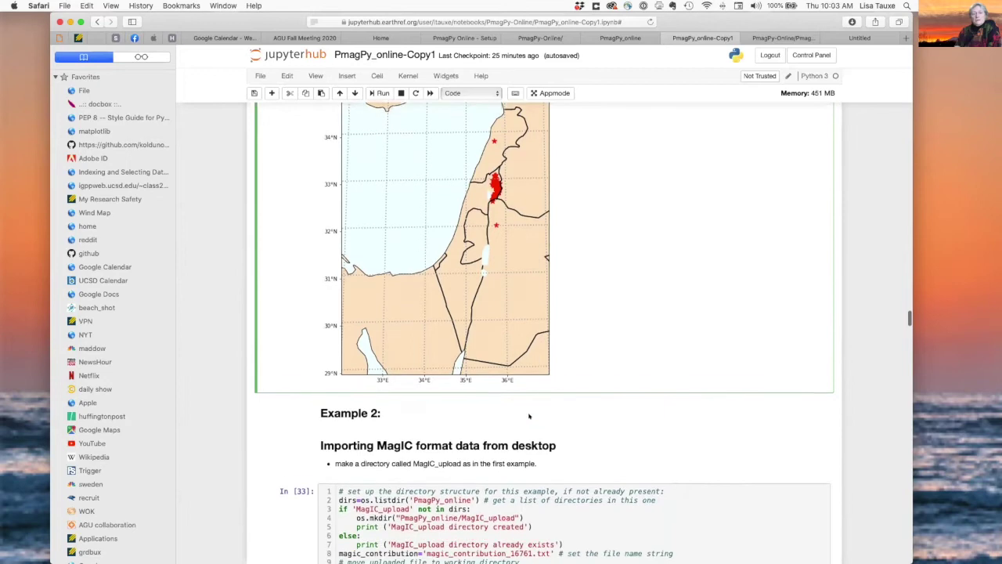
pyautogui.scroll(-2, 528, 414)
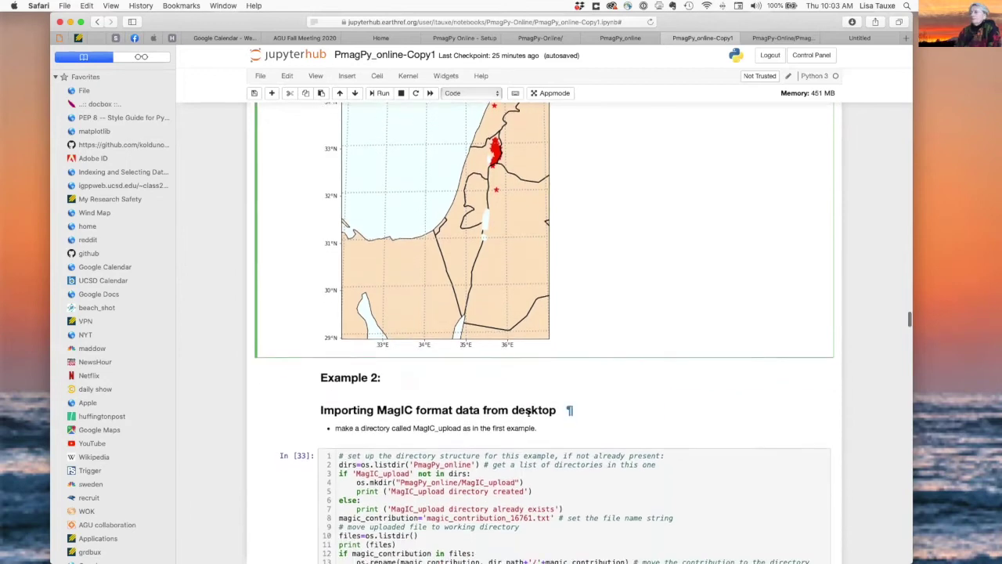
pyautogui.scroll(5, 528, 413)
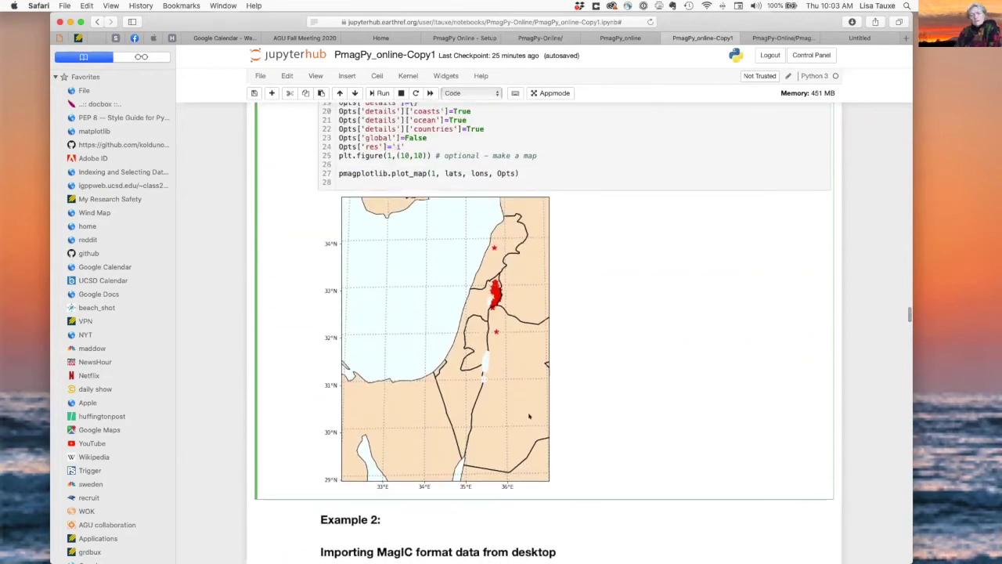
pyautogui.scroll(-1, 529, 416)
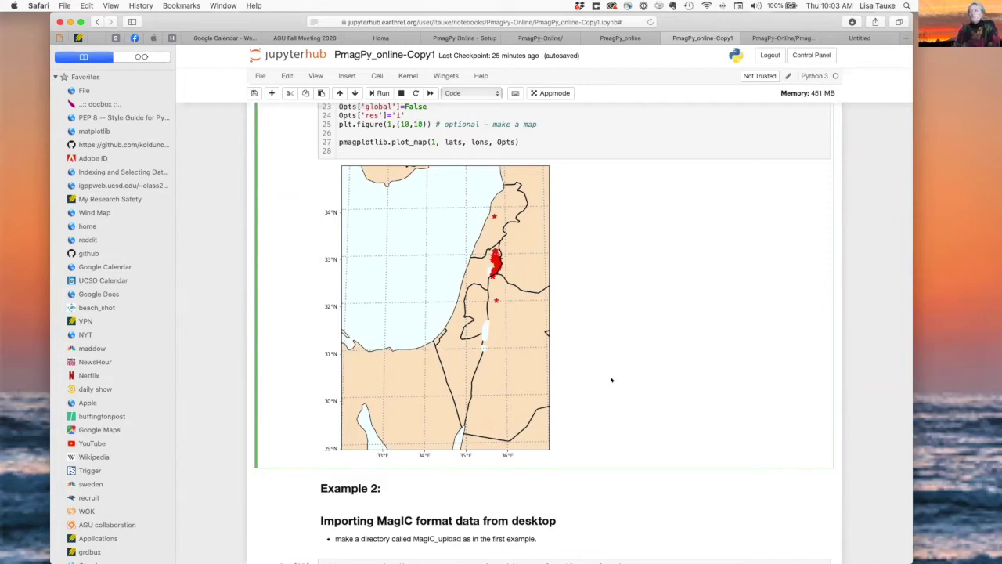
# Select the directory setup cell under Importing MagIC format data from desktop and reposition the browser window beside the desktop files
pyautogui.scroll(-5, 611, 380)
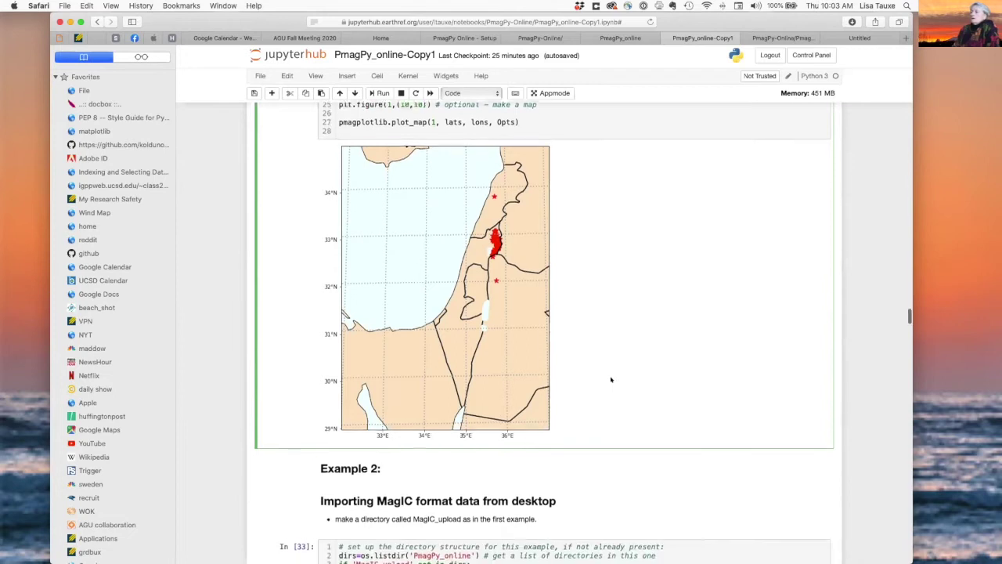
pyautogui.scroll(-3, 611, 380)
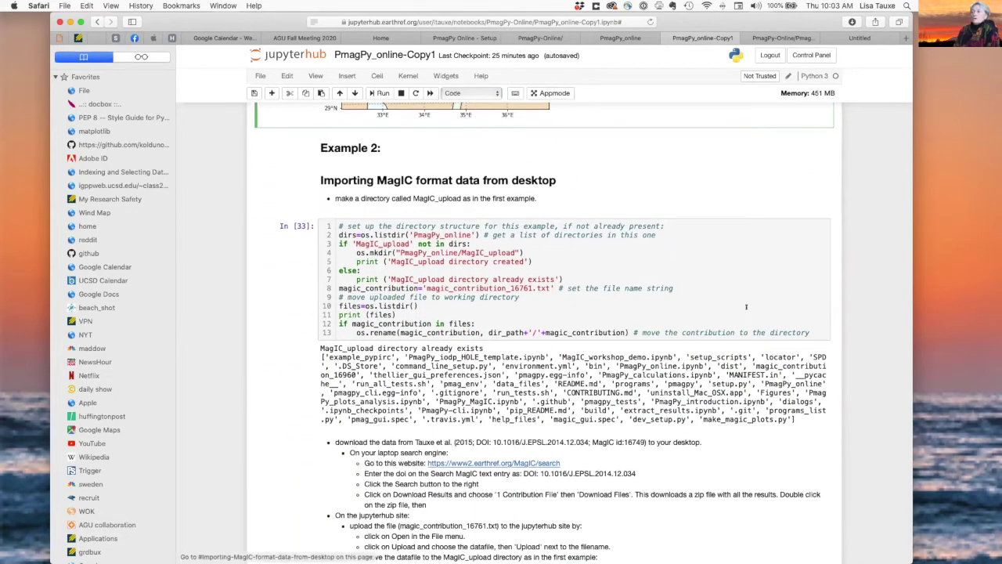
pyautogui.click(605, 271)
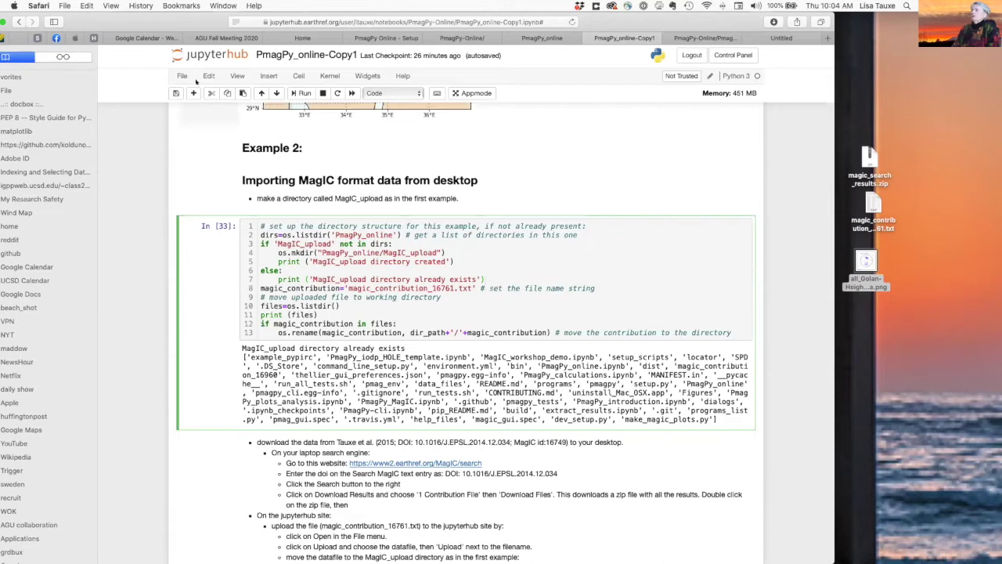
pyautogui.moveTo(185, 21); pyautogui.dragTo(233, 21)
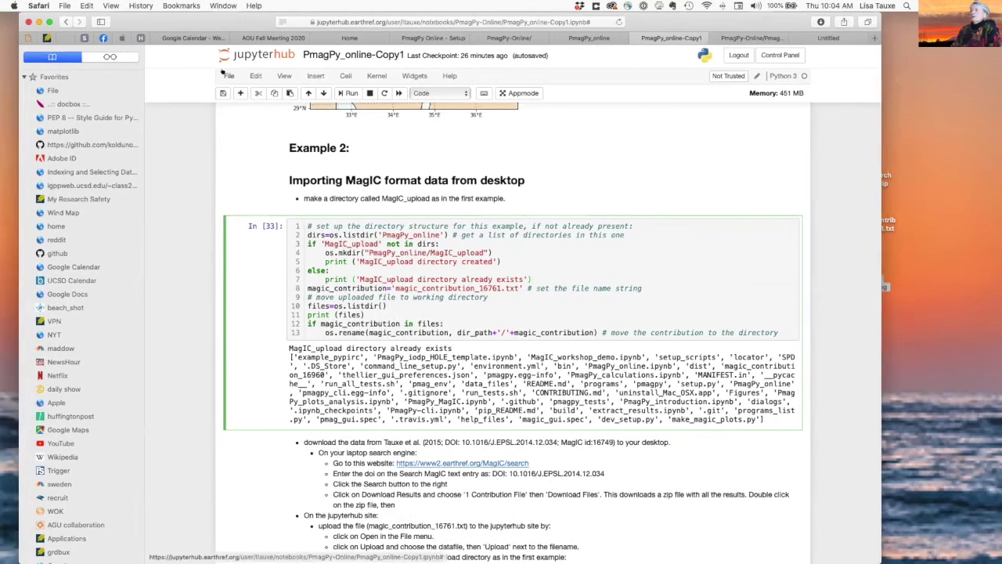
# Open the notebook's file listing and upload magic_contribution_16761.txt from the Desktop into the PmagPy-Online folder
pyautogui.click(224, 74)
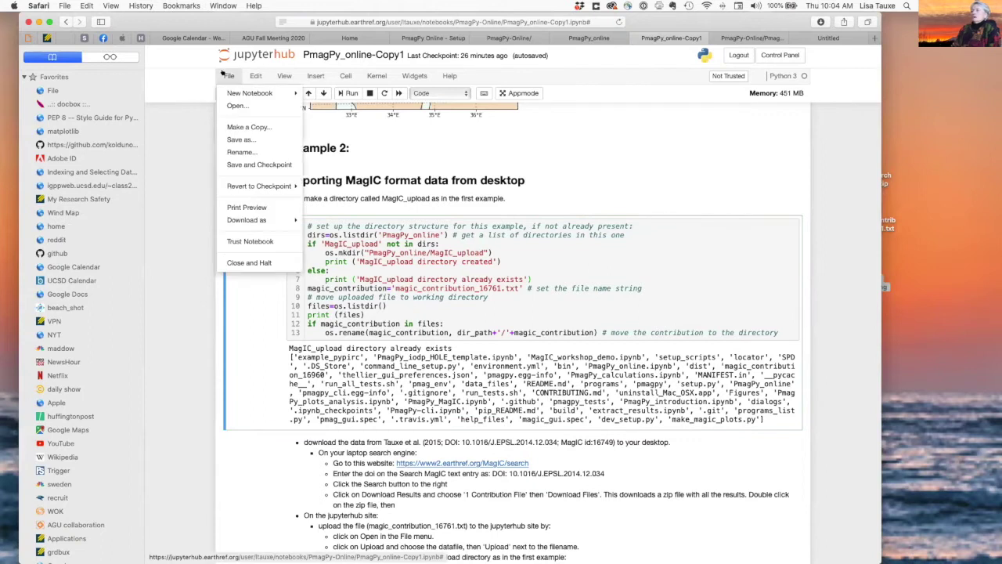
pyautogui.click(231, 105)
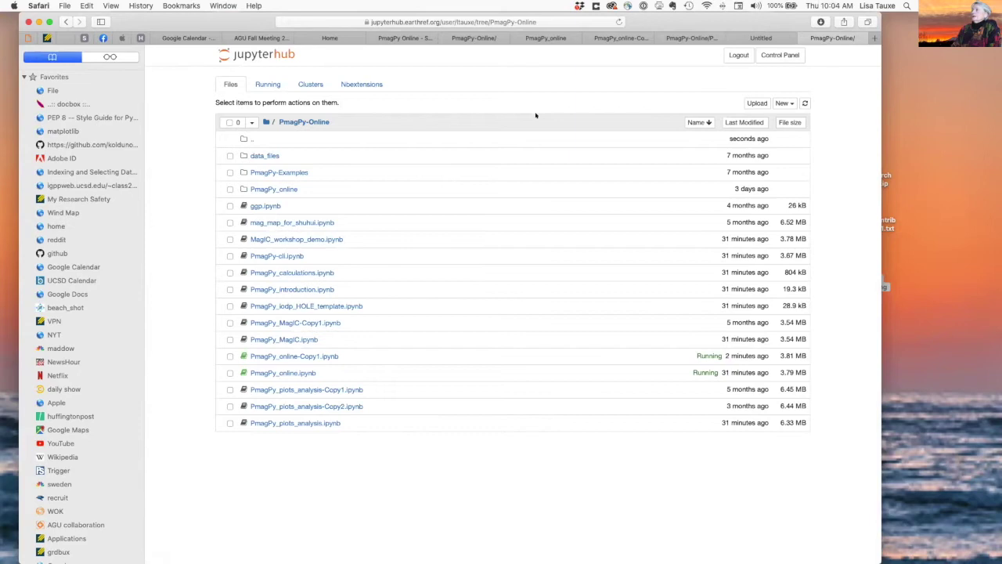
pyautogui.click(757, 103)
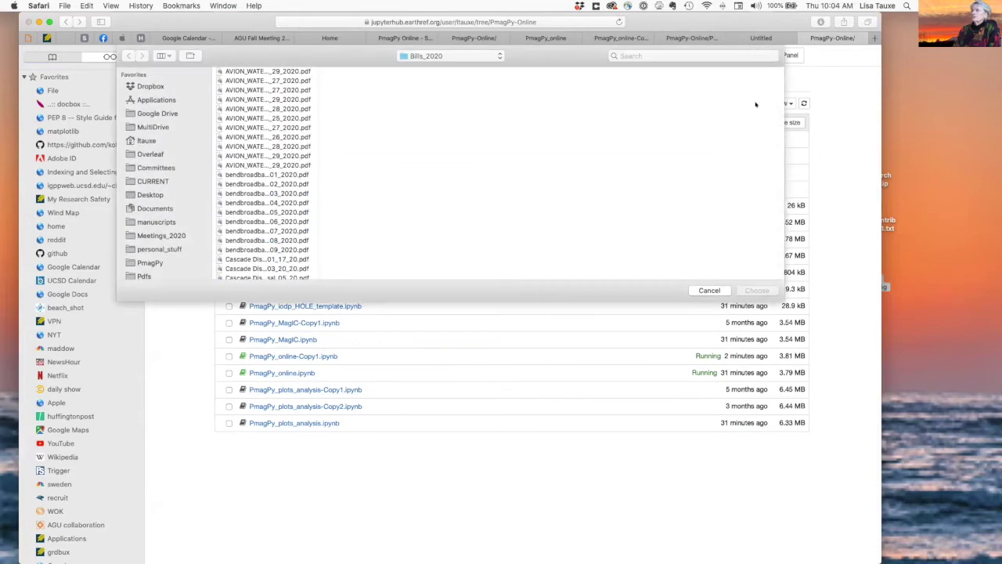
pyautogui.click(151, 195)
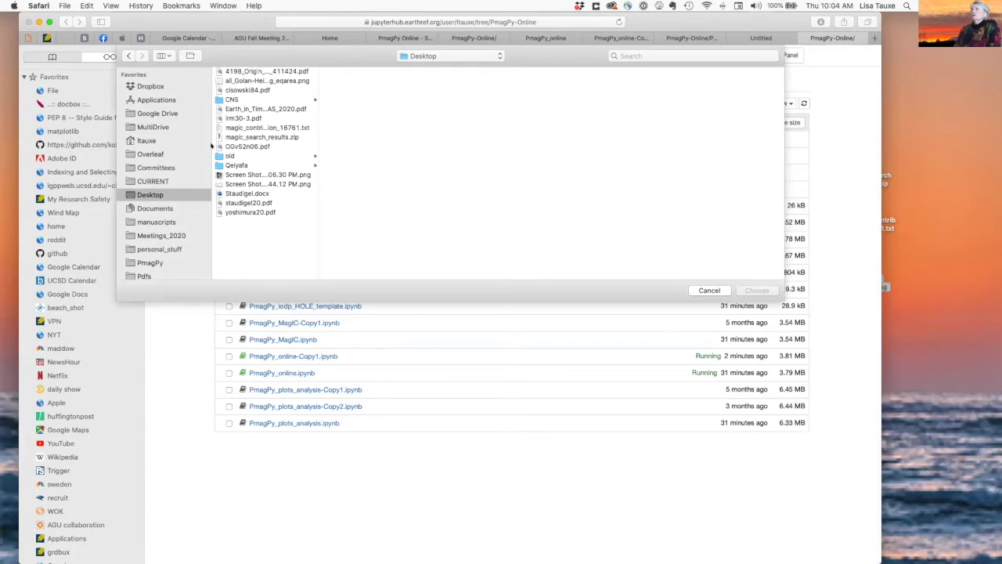
pyautogui.doubleClick(265, 128)
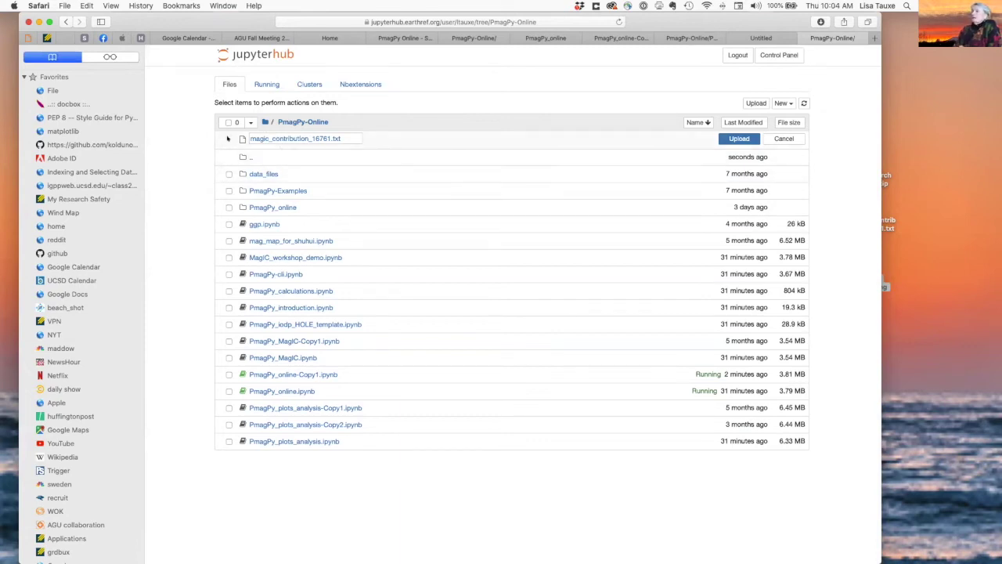
pyautogui.click(736, 138)
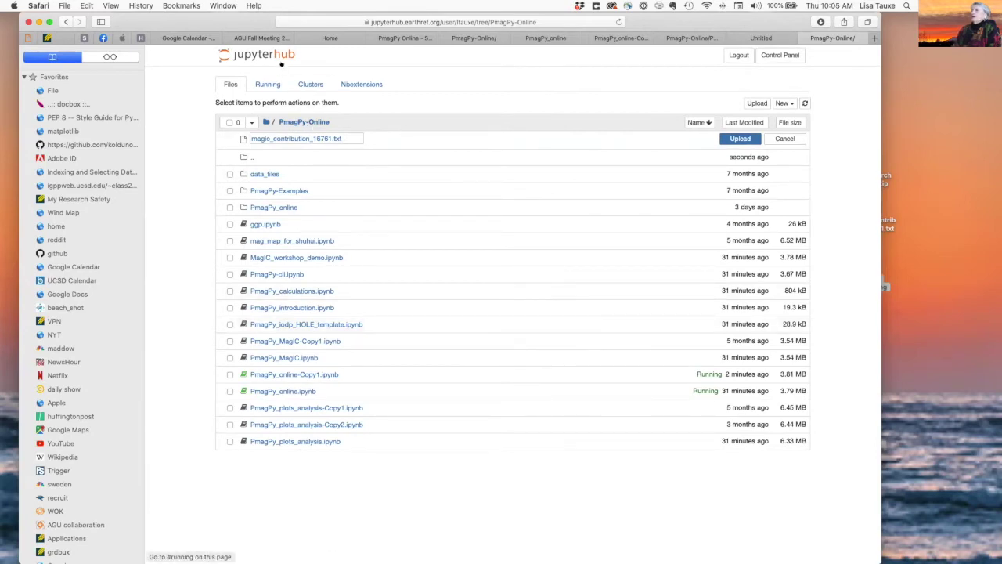
# Return to the PmagPy_online-Copy1 notebook and run the MagIC_upload directory setup cell under Importing MagIC format data from desktop
pyautogui.click(682, 37)
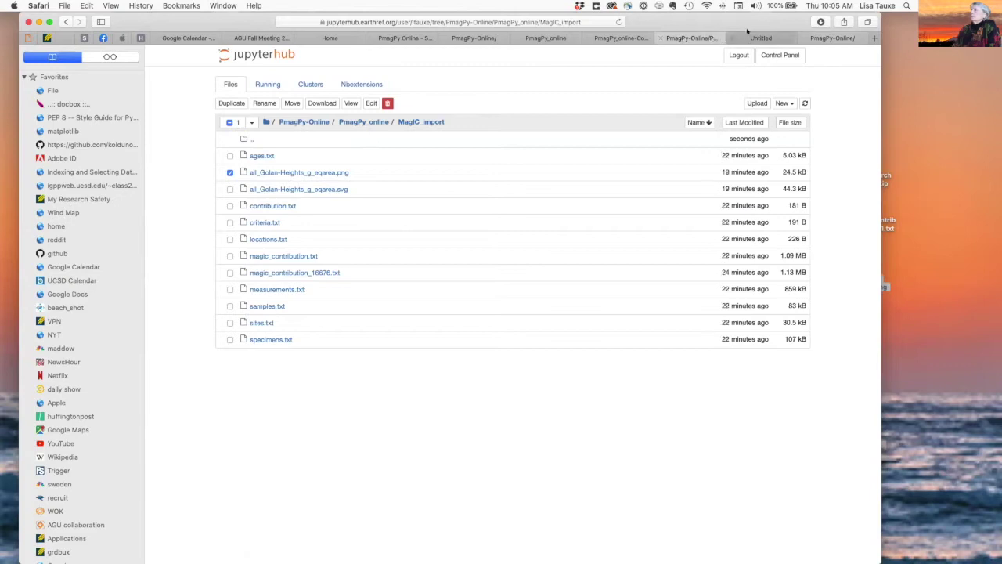
pyautogui.click(620, 38)
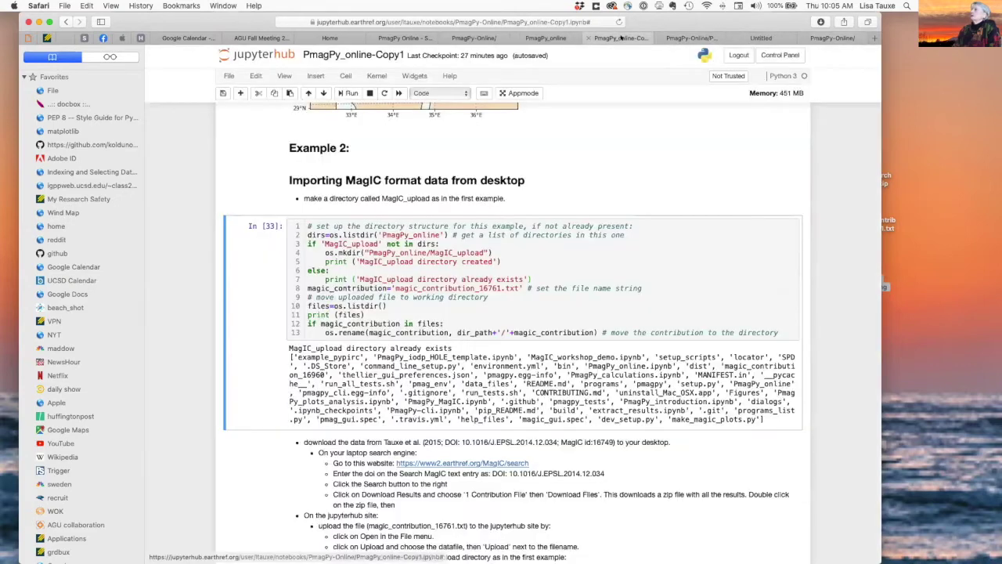
pyautogui.click(496, 270)
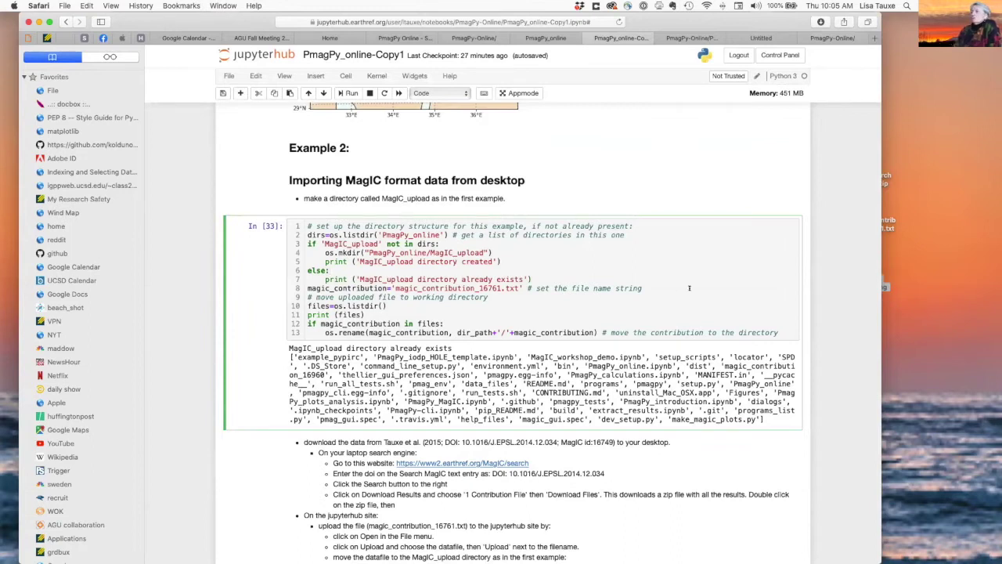
pyautogui.click(350, 93)
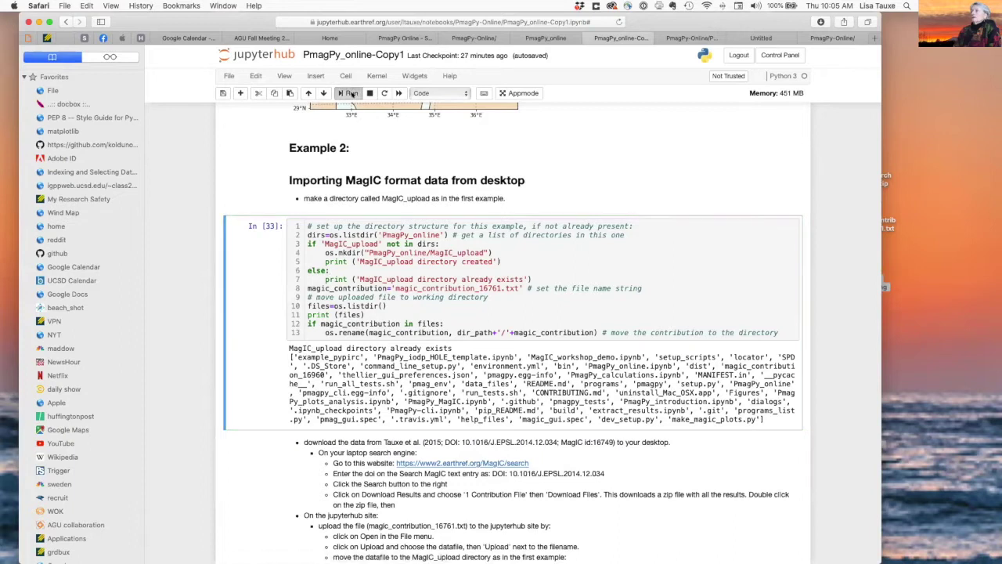
# Run the cell that moves the contribution with magic ID 16761 to PmagPy_online/MagIC_upload and unpacks it with ipmag.download_magic
pyautogui.scroll(-5, 603, 273)
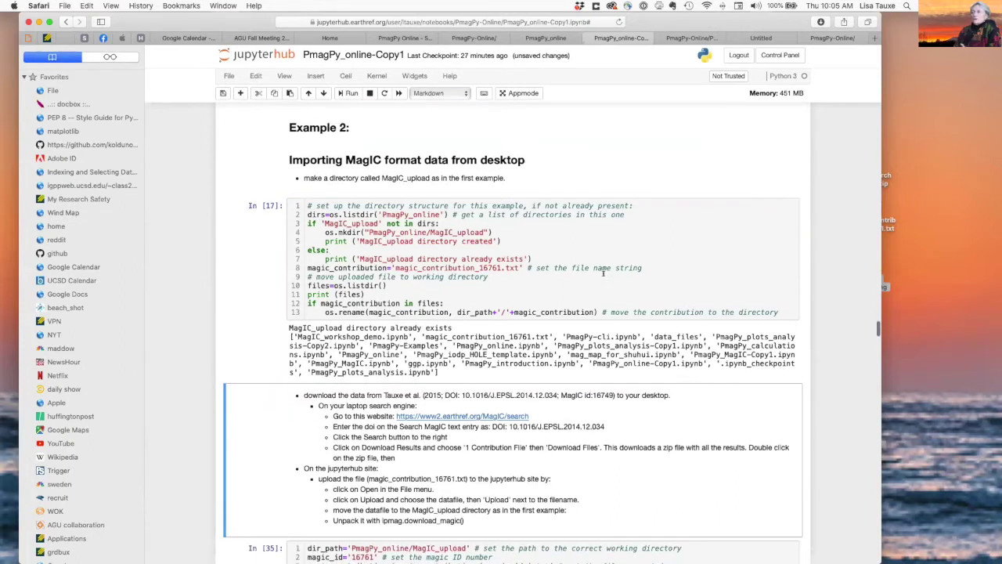
pyautogui.scroll(-1, 470, 235)
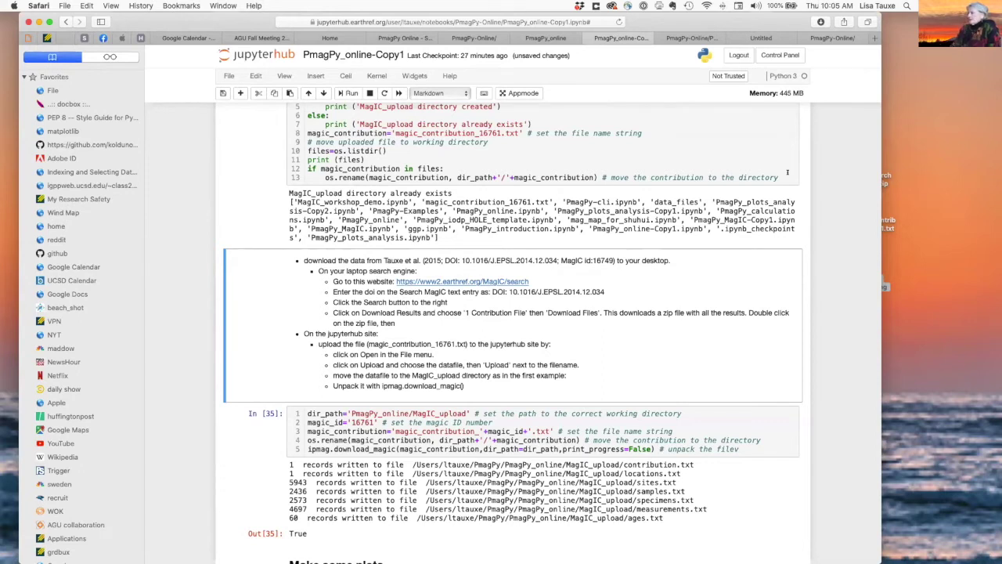
pyautogui.scroll(-4, 788, 172)
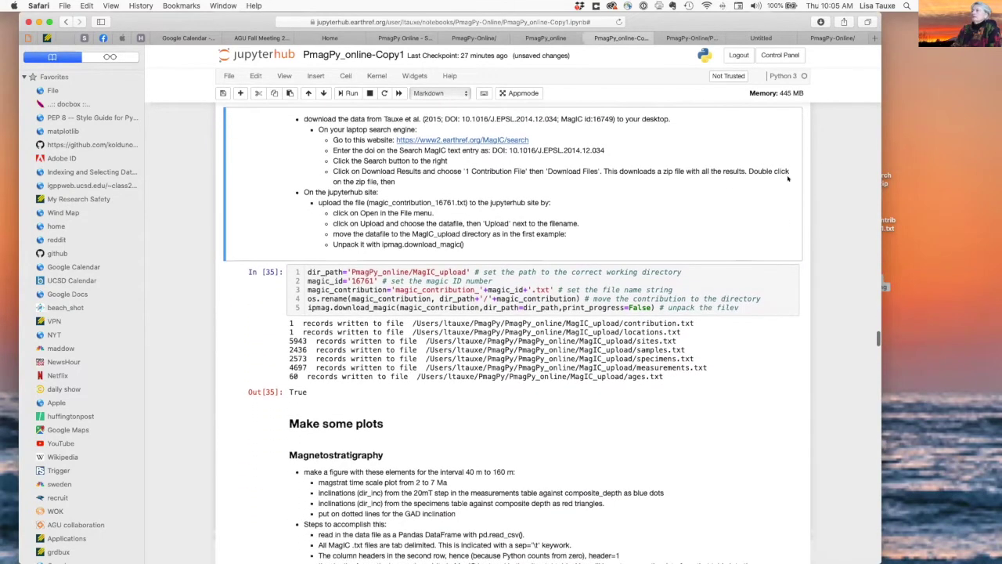
pyautogui.scroll(2, 788, 179)
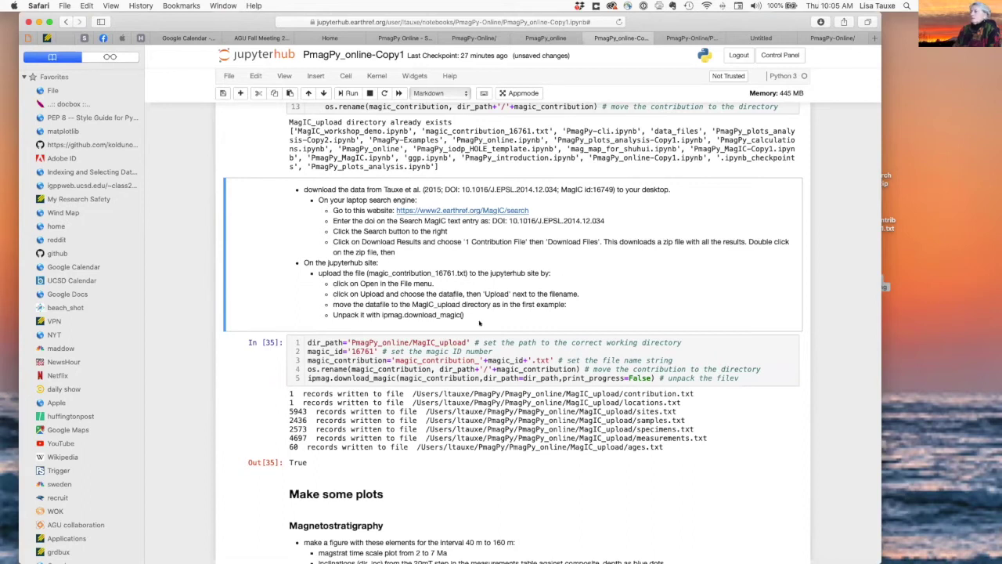
pyautogui.click(404, 365)
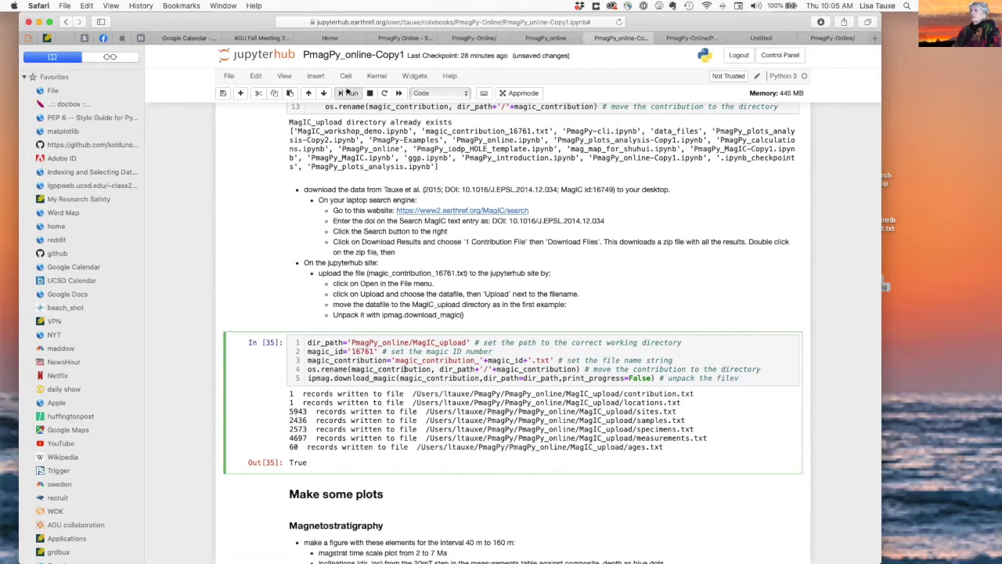
pyautogui.hotkey('shift', 'Return')
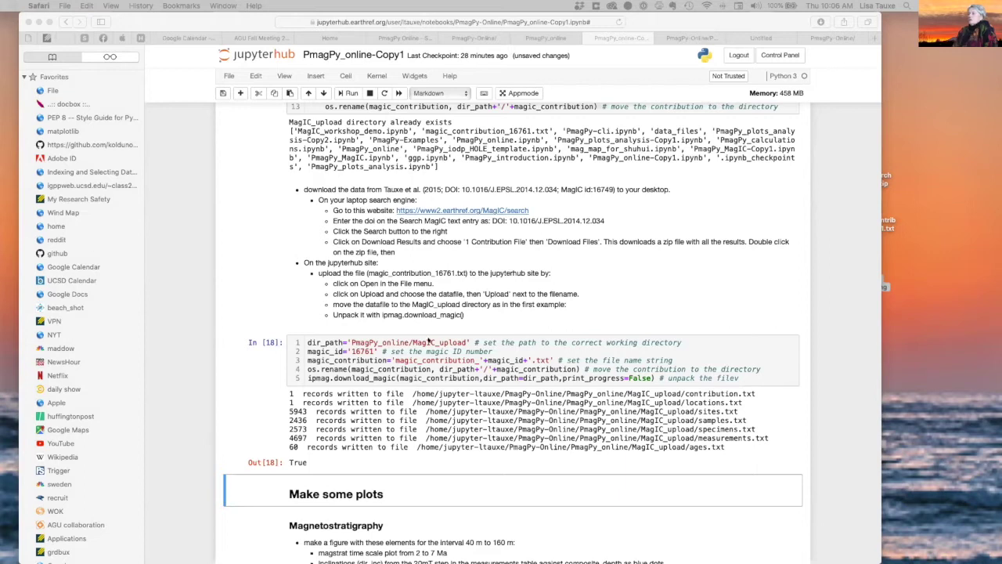
# Read the Magnetostratigraphy figure requirements and the steps to accomplish it under Make some plots
pyautogui.scroll(-5, 423, 321)
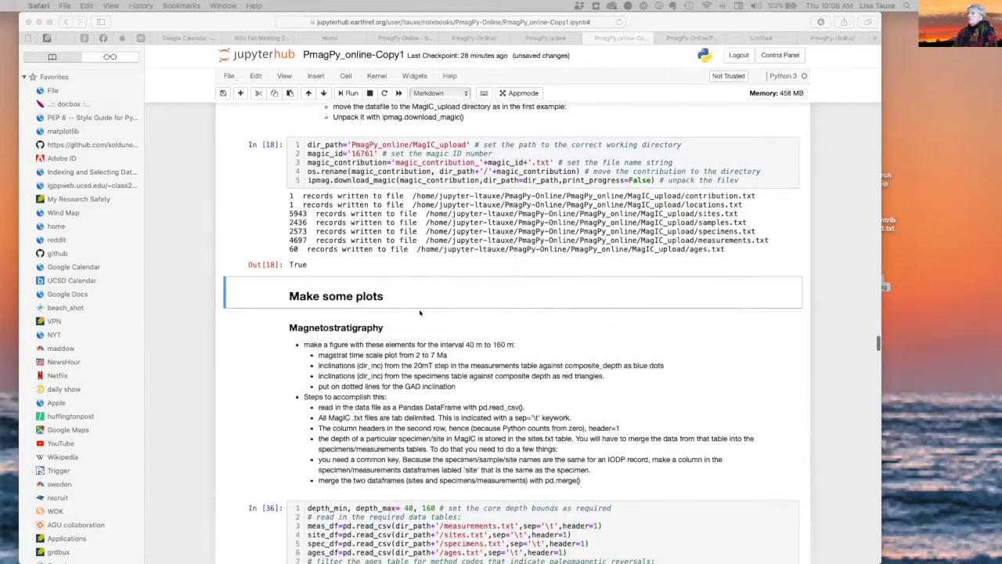
pyautogui.scroll(-1, 420, 312)
pyautogui.scroll(-3, 407, 275)
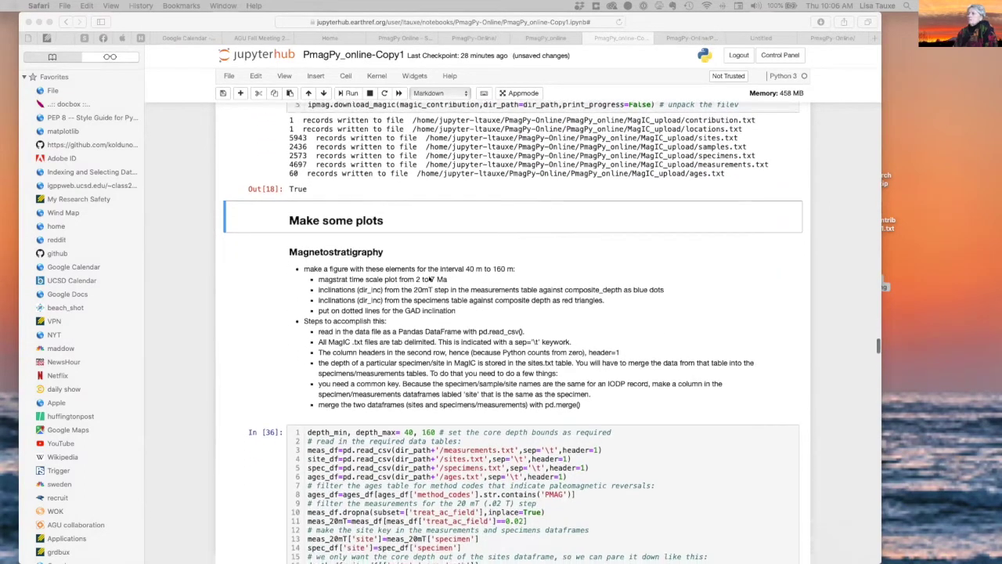